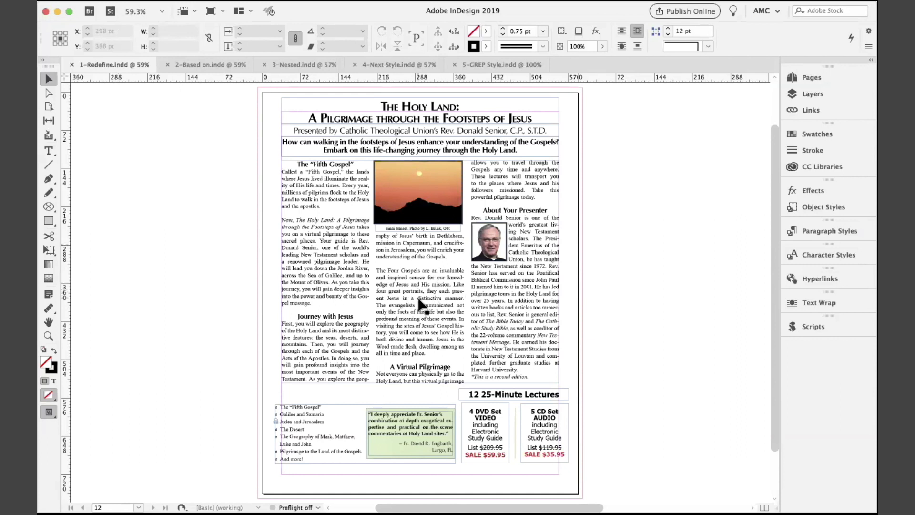
Place the text cursor in the paragraph beginning "The Four Gospels" and show the hidden characters
key(t)
click(433, 304)
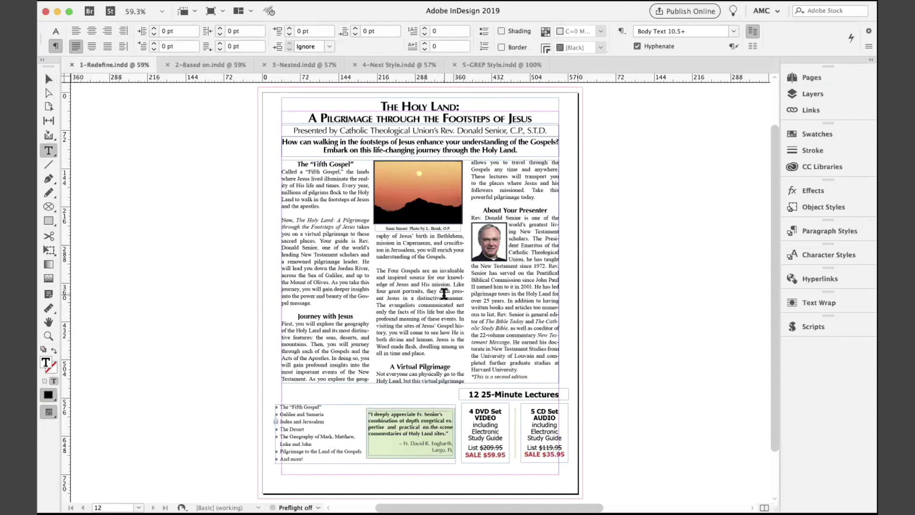
click(484, 319)
key(super+equal)
key(super+equal)
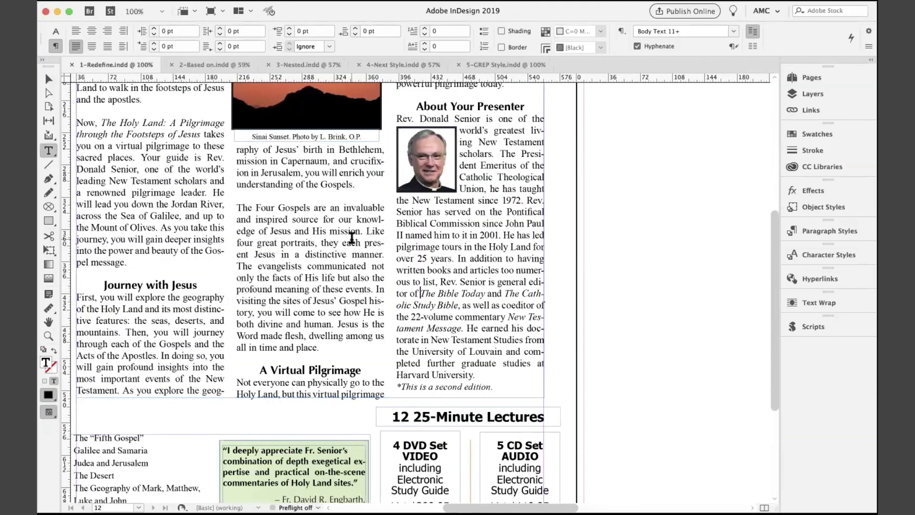
click(351, 237)
click(204, 0)
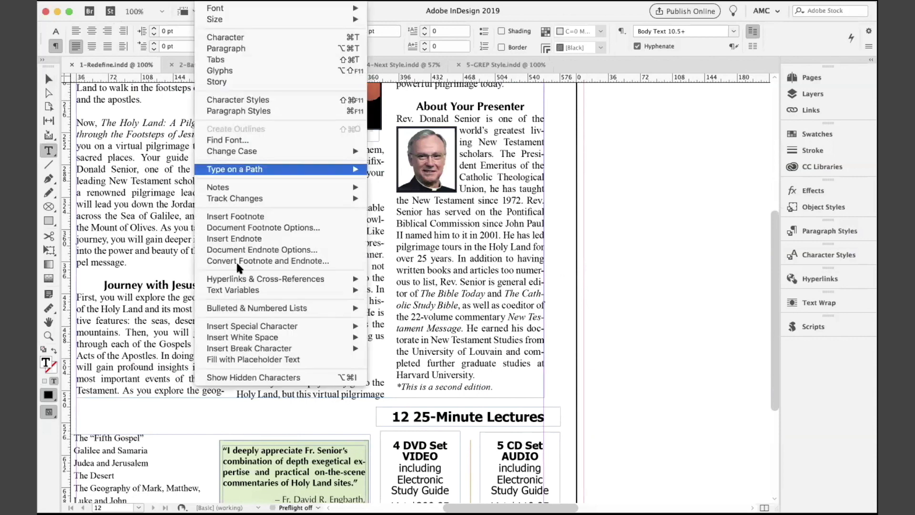
click(255, 375)
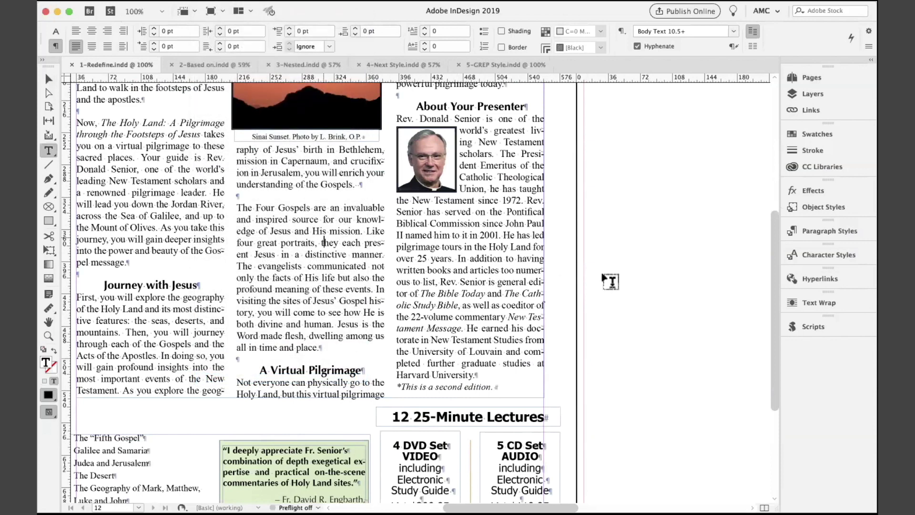
Bring up the Paragraph Styles list, float it over the page and bring the body text style into view
click(815, 233)
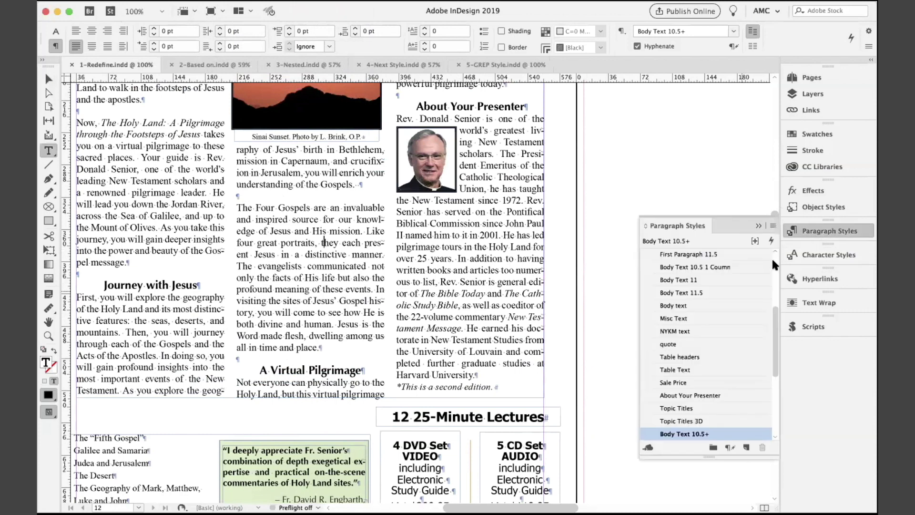
drag(678, 218, 579, 115)
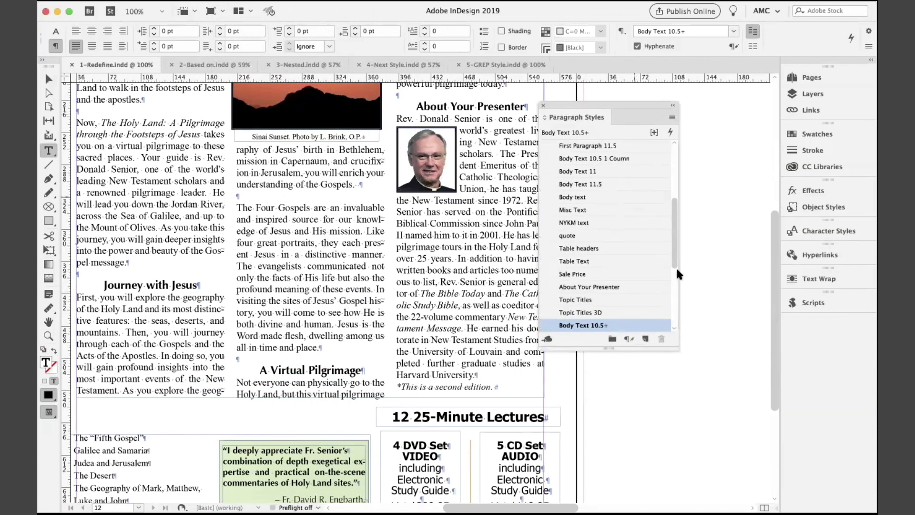
mouse_move(673, 257)
mouse_down()
mouse_move(671, 176)
mouse_move(676, 313)
mouse_move(675, 300)
mouse_up()
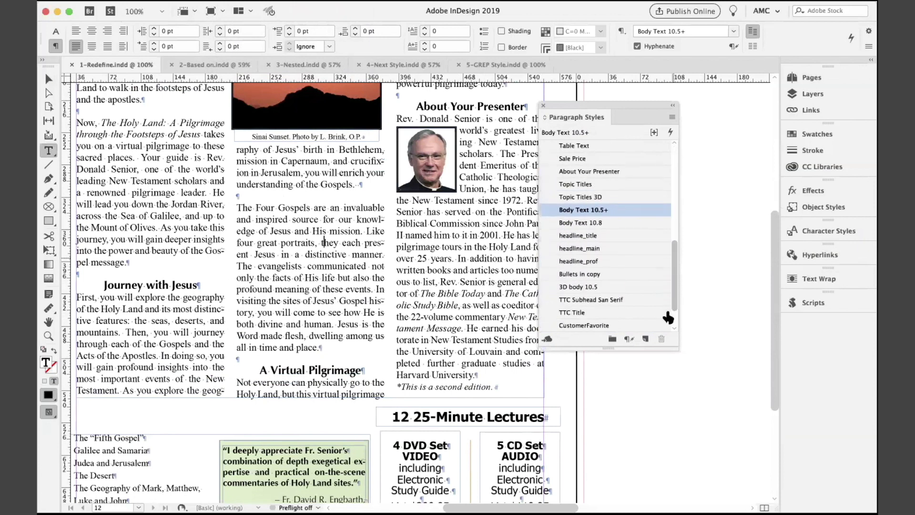
Examine the paragraph styles of the "About Your Presenter" and "12 25-Minute Lectures" headings, and the style overrides on the "Four Gospels" paragraph
click(320, 287)
click(497, 105)
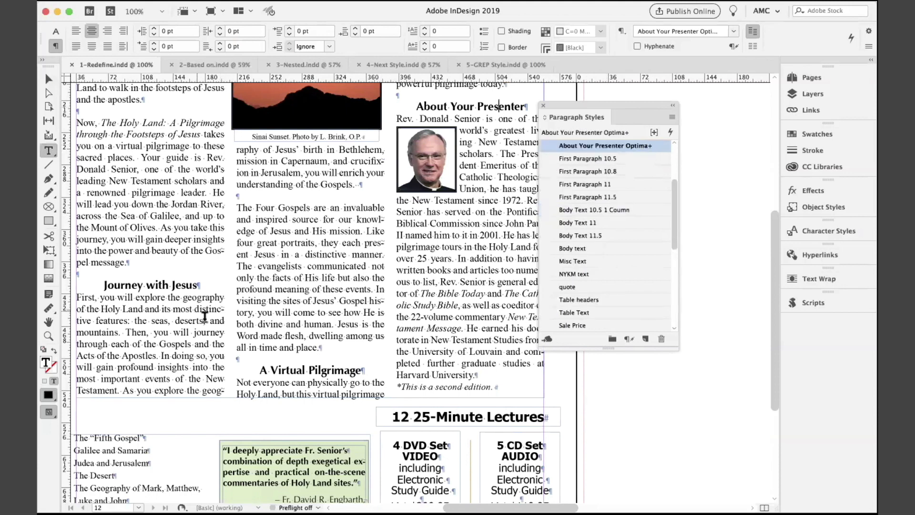
click(460, 416)
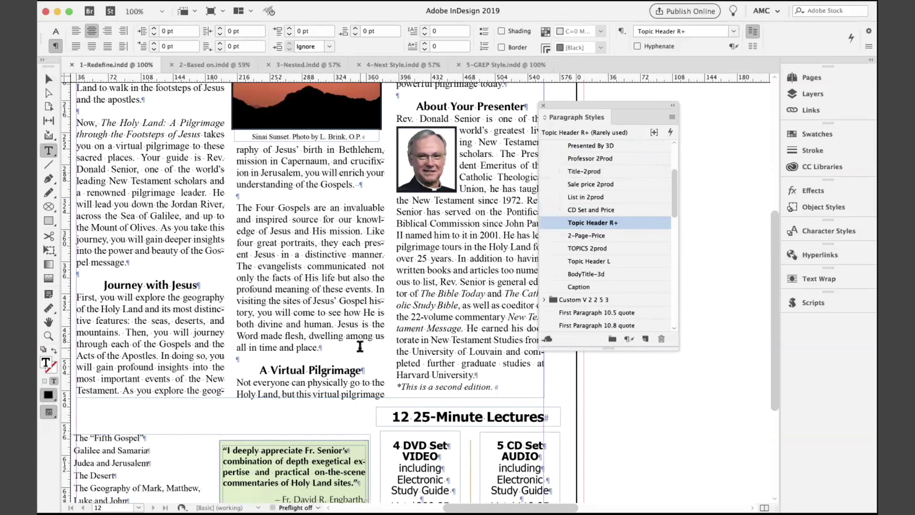
click(282, 271)
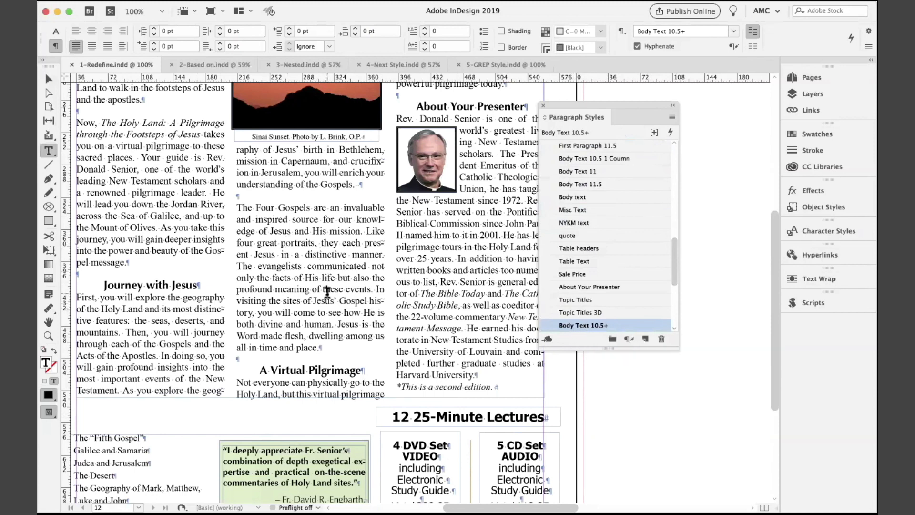
click(334, 255)
mouse_move(604, 320)
click(355, 278)
click(310, 288)
click(672, 118)
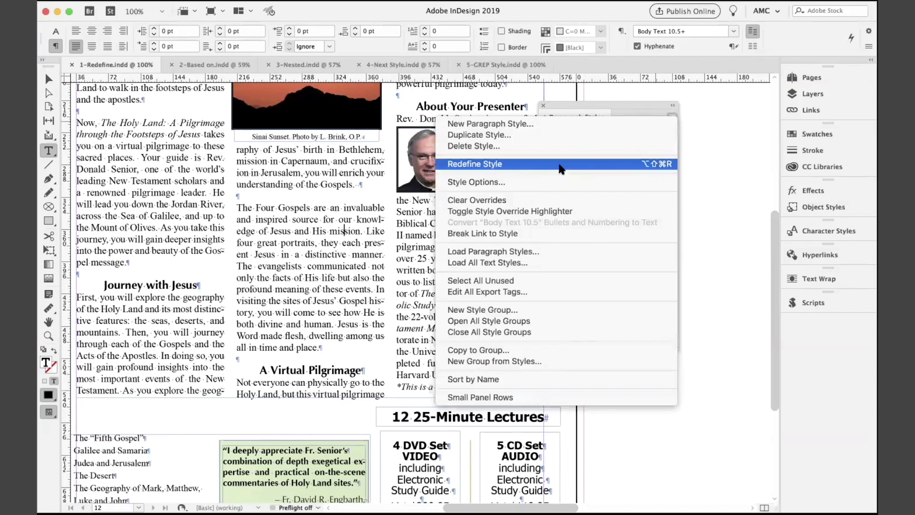
click(367, 245)
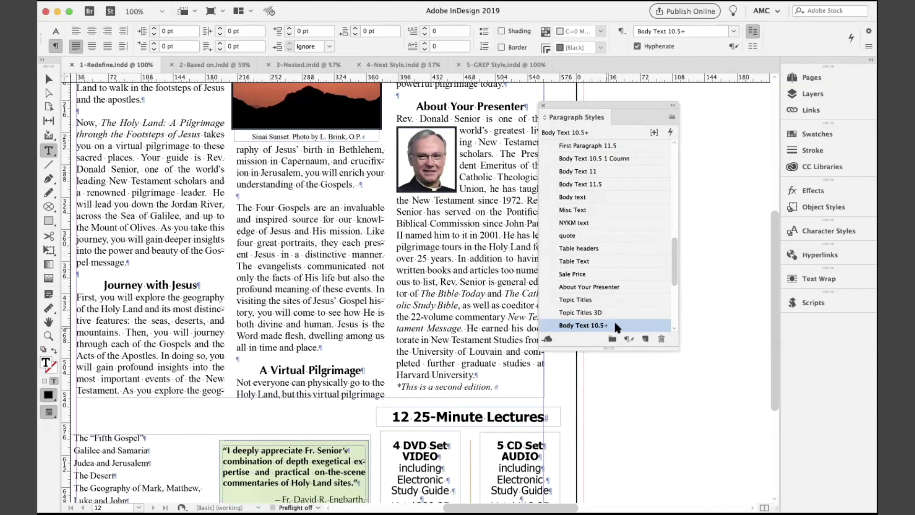
mouse_move(604, 326)
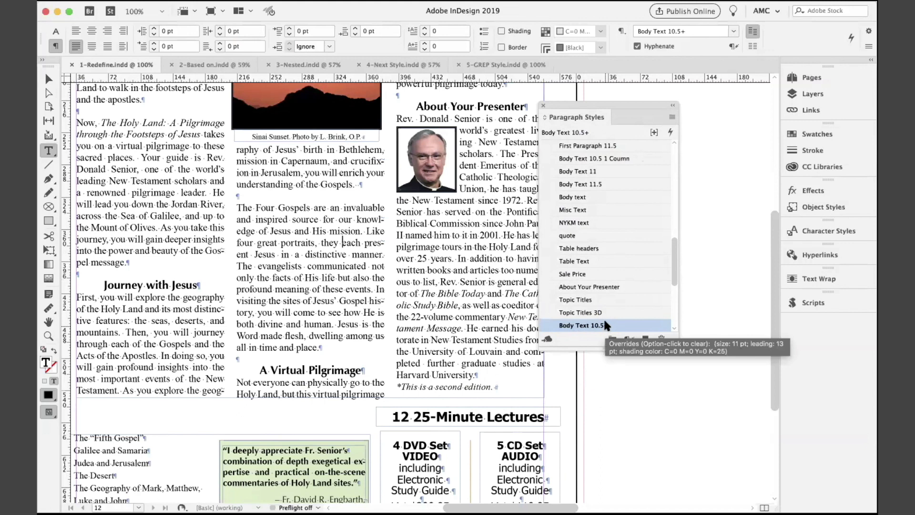
Draw a text frame of about 132 x 237 pt on the pasteboard, apply [Basic Paragraph] and fill it with placeholder text
drag(627, 101, 535, 90)
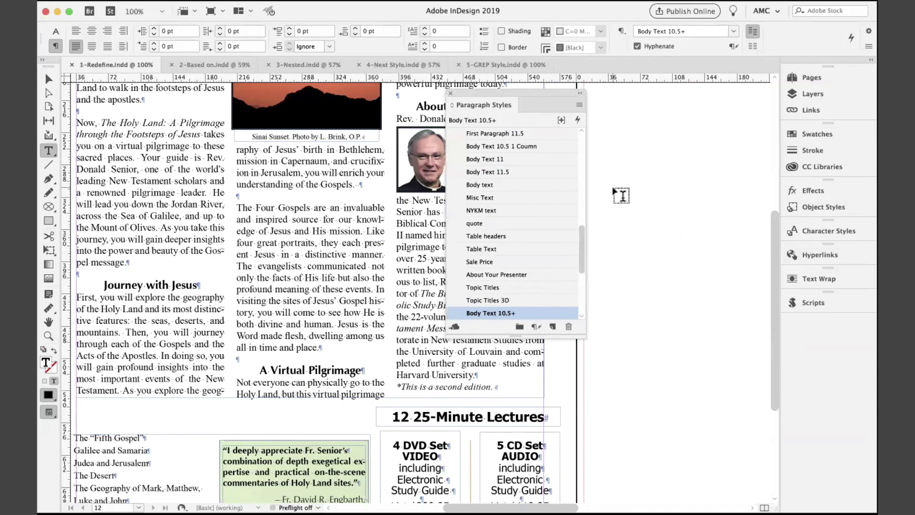
drag(614, 183, 730, 393)
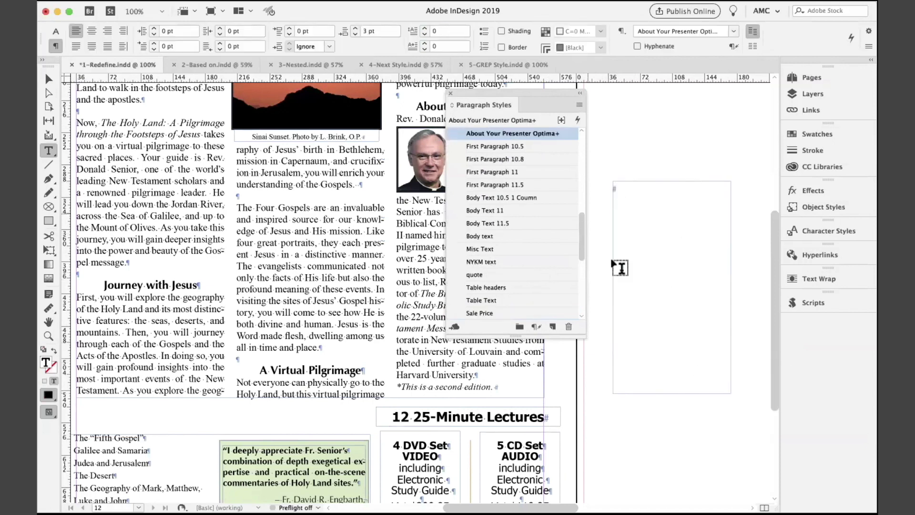
drag(582, 229, 579, 125)
click(528, 129)
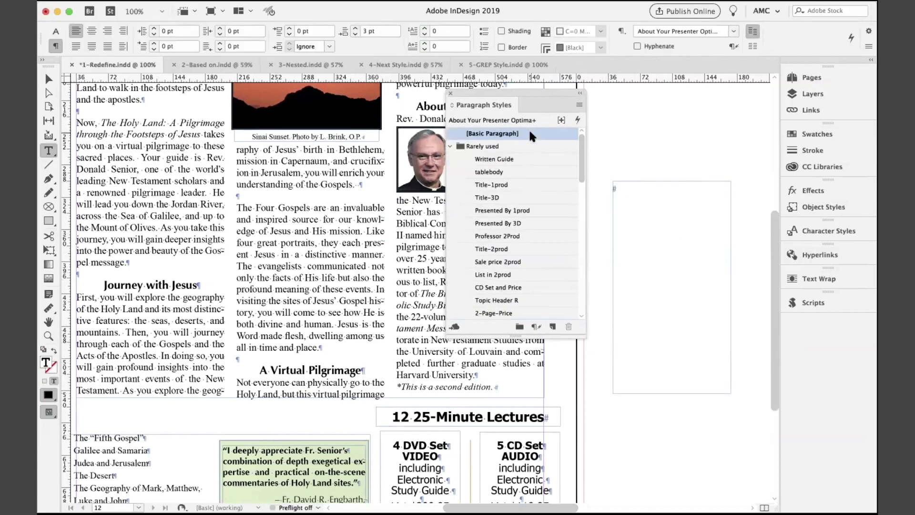
click(212, 1)
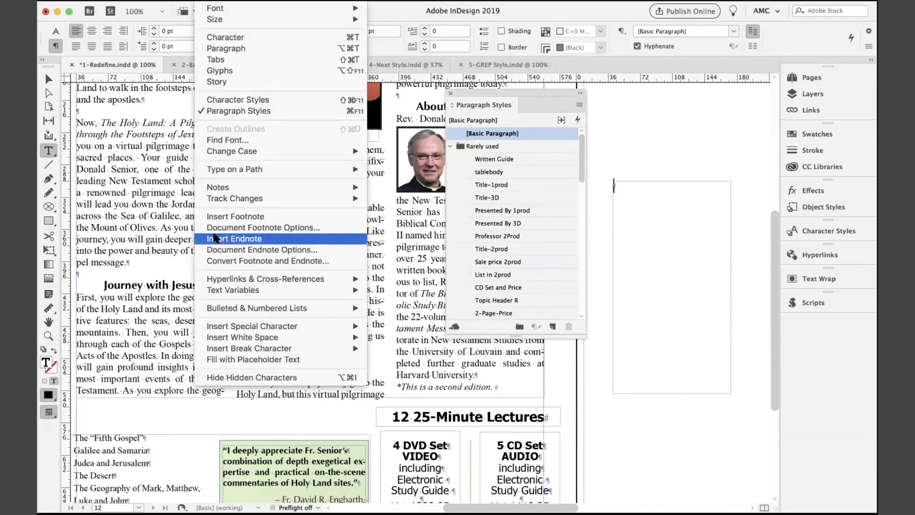
click(222, 359)
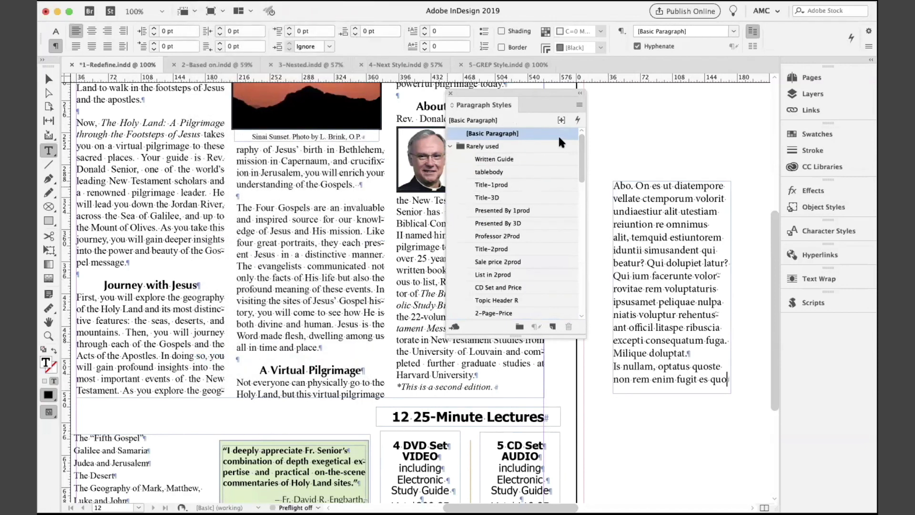
Apply the body paragraphs' Body Text 10.5 style to the first placeholder paragraph on the pasteboard for comparison
drag(580, 159, 579, 184)
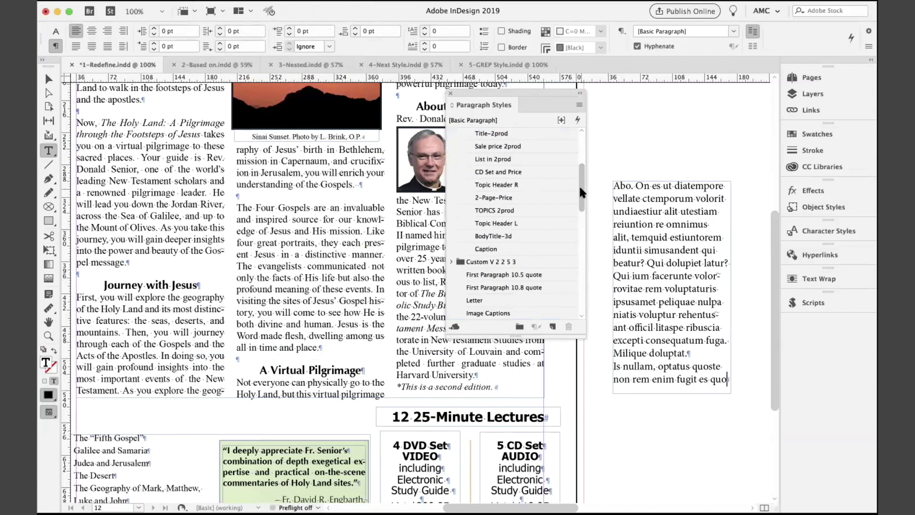
click(339, 266)
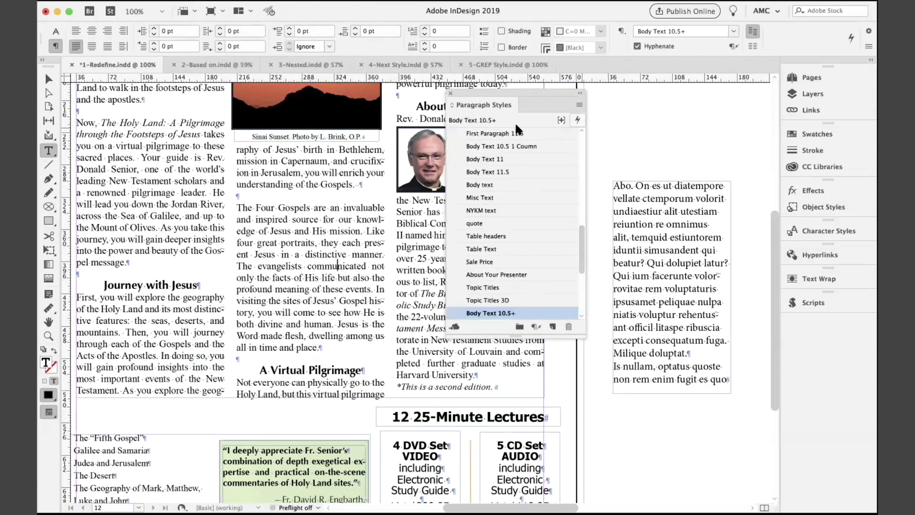
click(665, 249)
drag(579, 165, 581, 262)
click(507, 287)
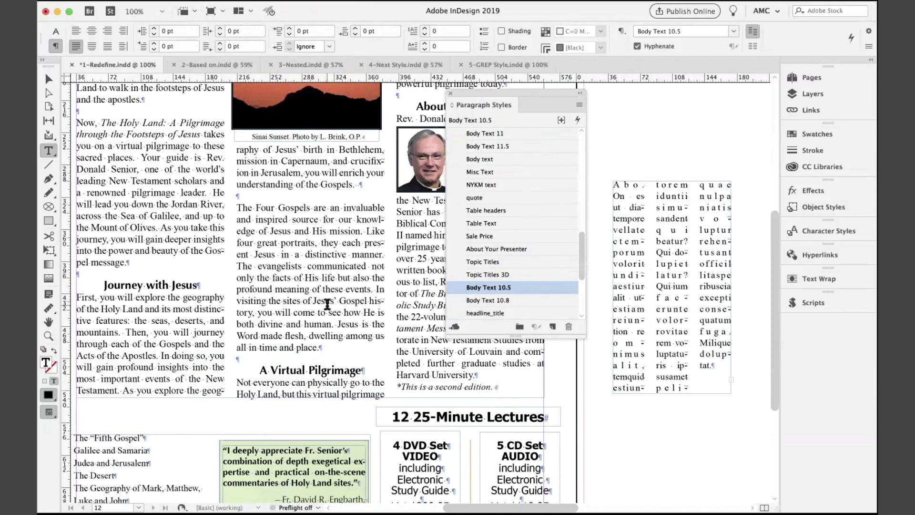
click(428, 297)
Redefine the Body Text 10.5 paragraph style from the overridden formatting of the "Four Gospels" paragraph
click(630, 206)
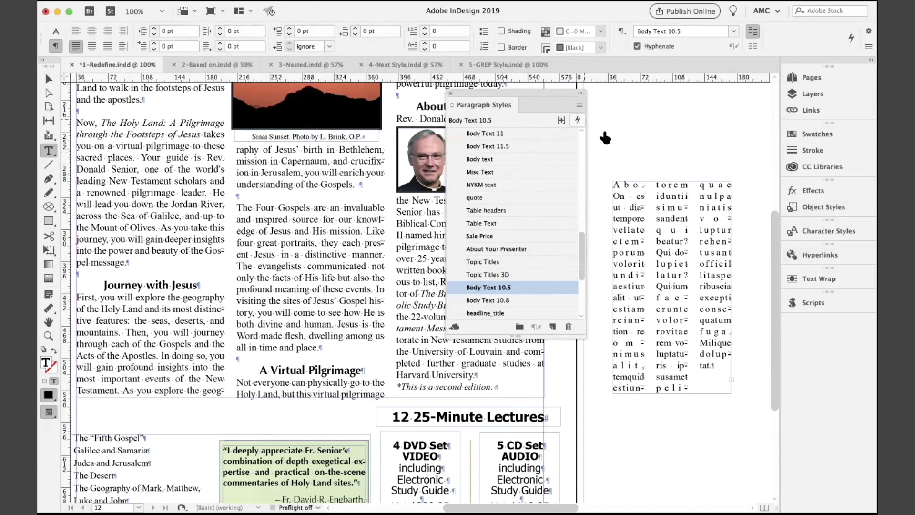
click(579, 104)
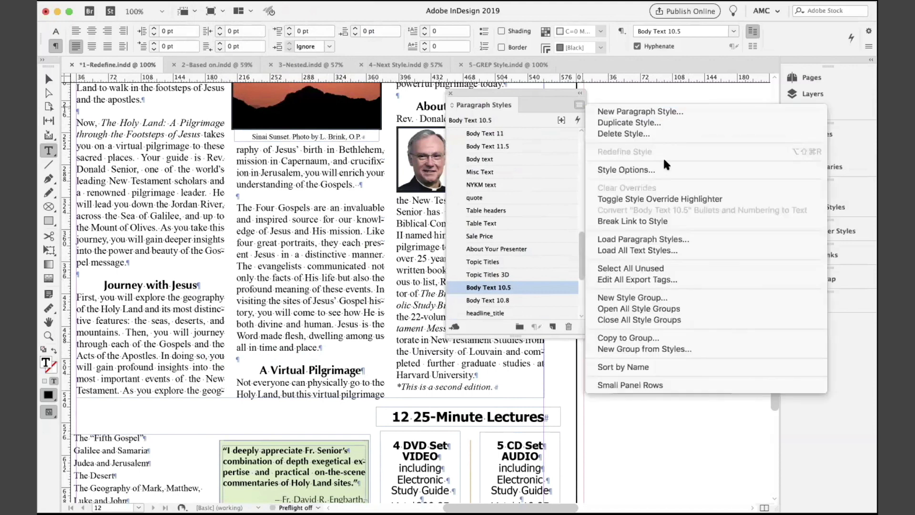
key(Escape)
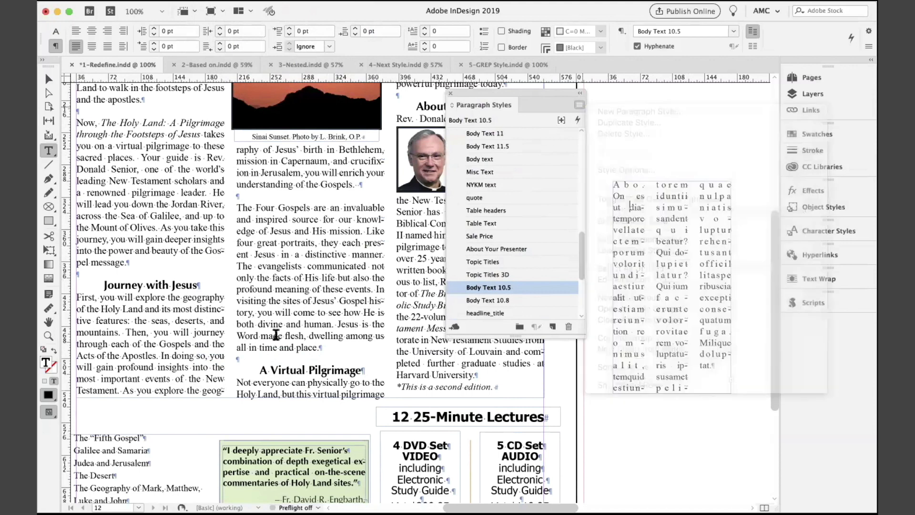
click(282, 336)
click(579, 104)
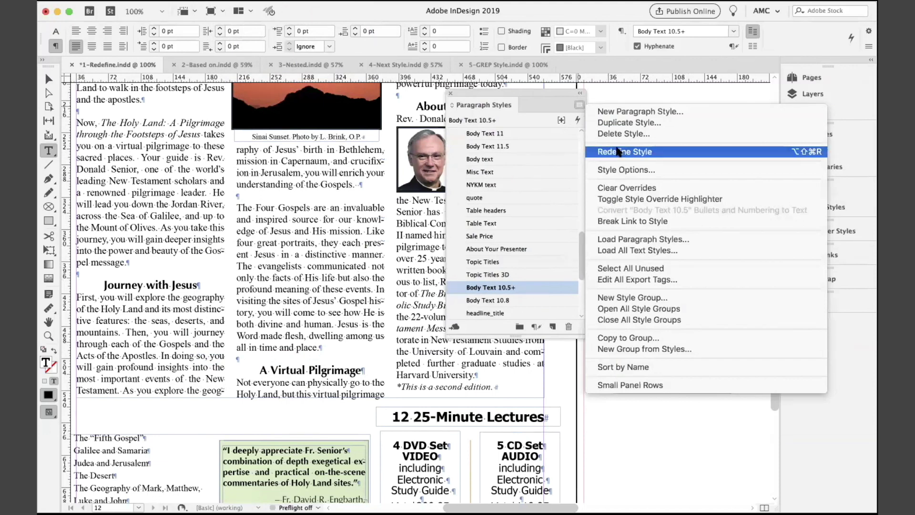
click(618, 152)
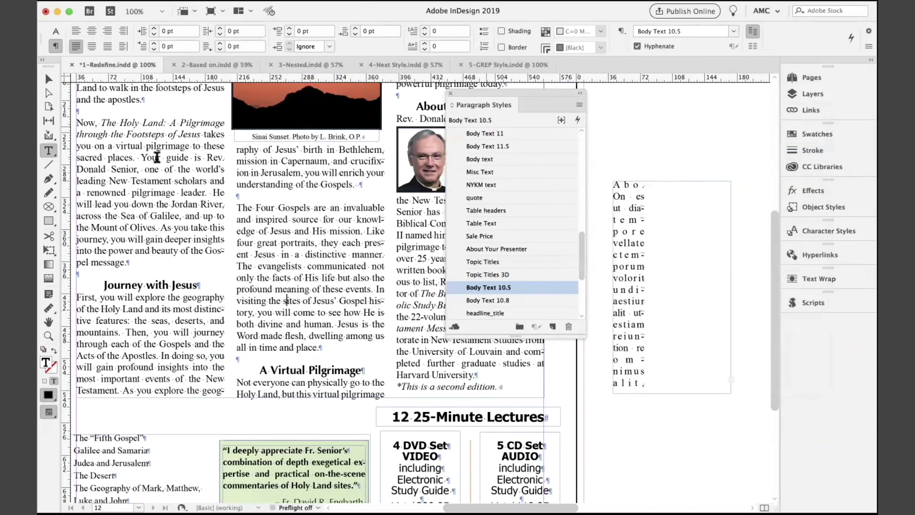
Delete the placeholder text frame from the pasteboard
click(49, 80)
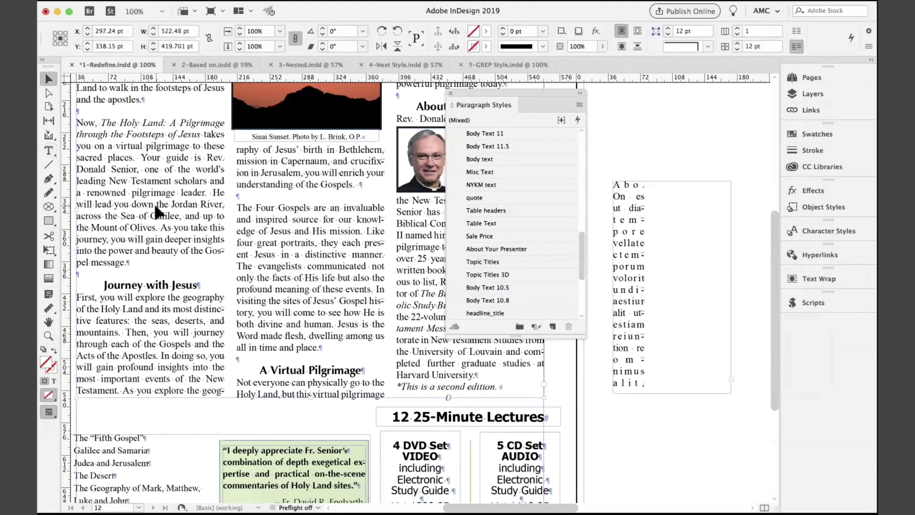
scroll(403, 208, down, 1)
scroll(402, 210, down, 2)
click(647, 236)
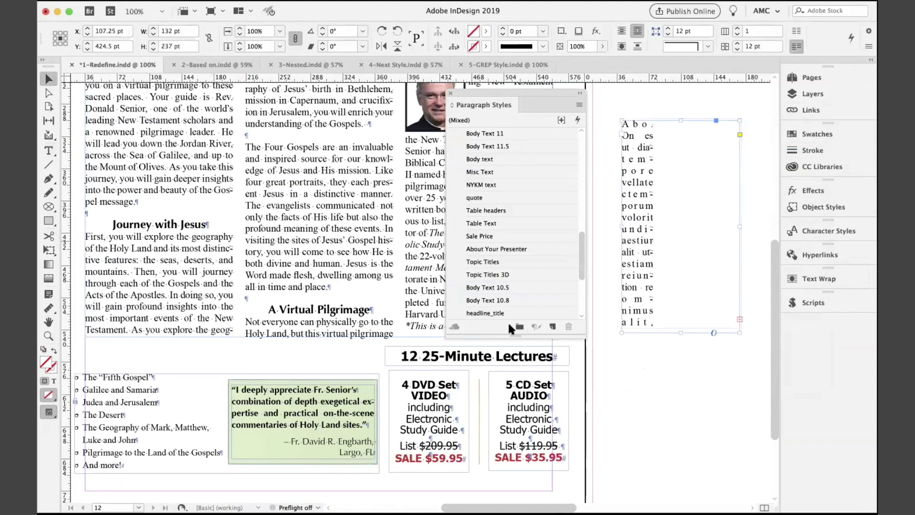
key(Delete)
Draw a new text frame on the empty pasteboard for comparison with the green quote box, and fill it with placeholder text
double_click(318, 421)
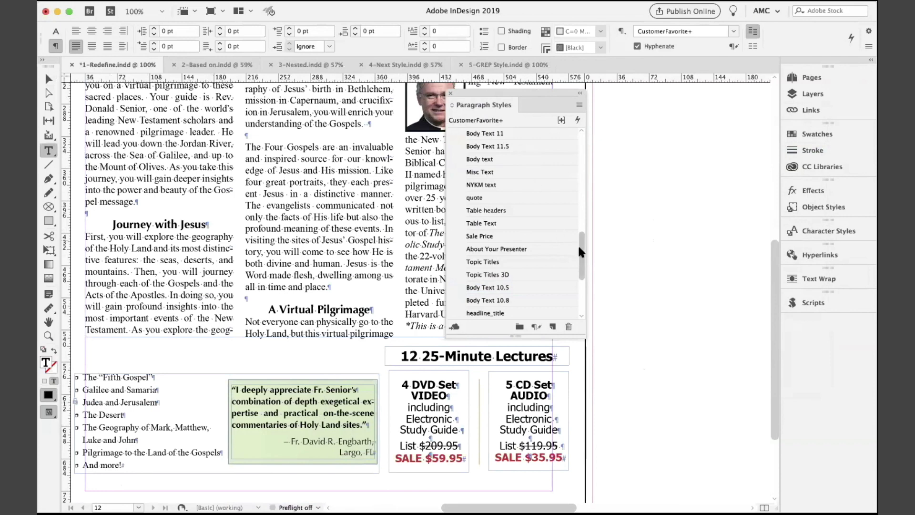
drag(579, 246, 576, 280)
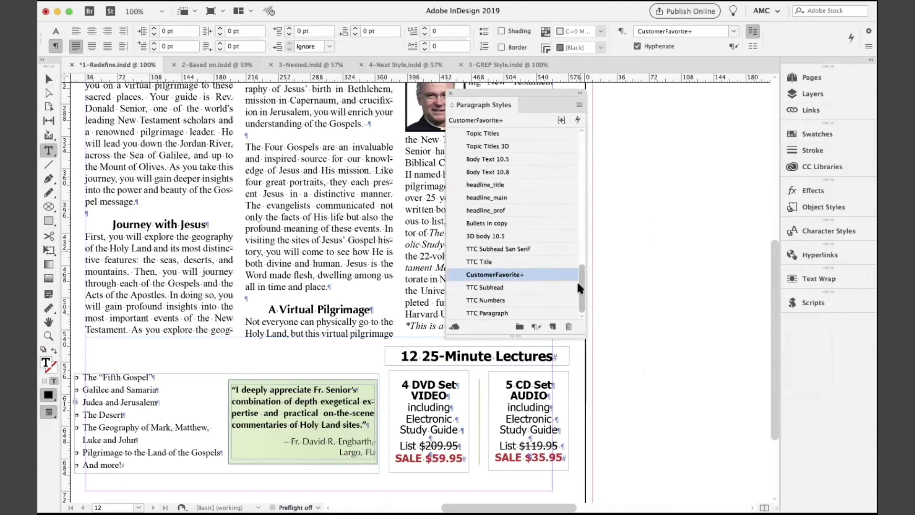
drag(614, 231, 761, 316)
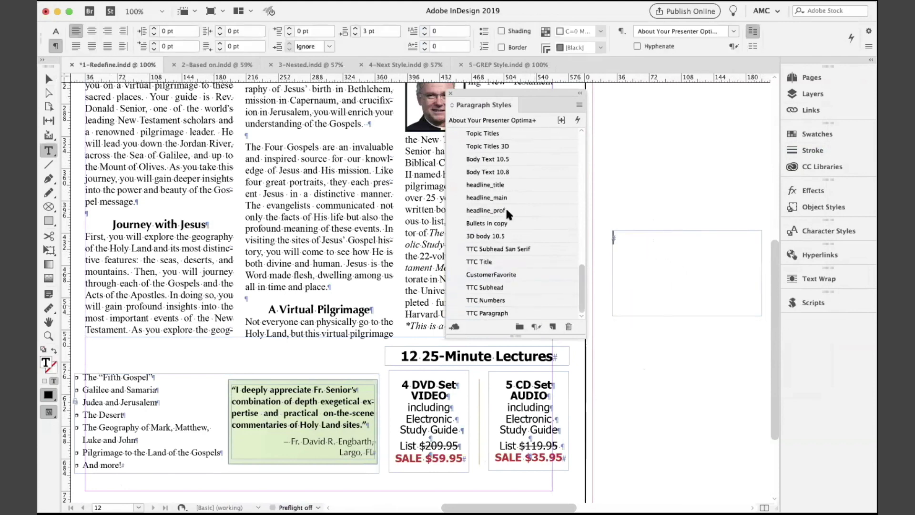
click(205, 0)
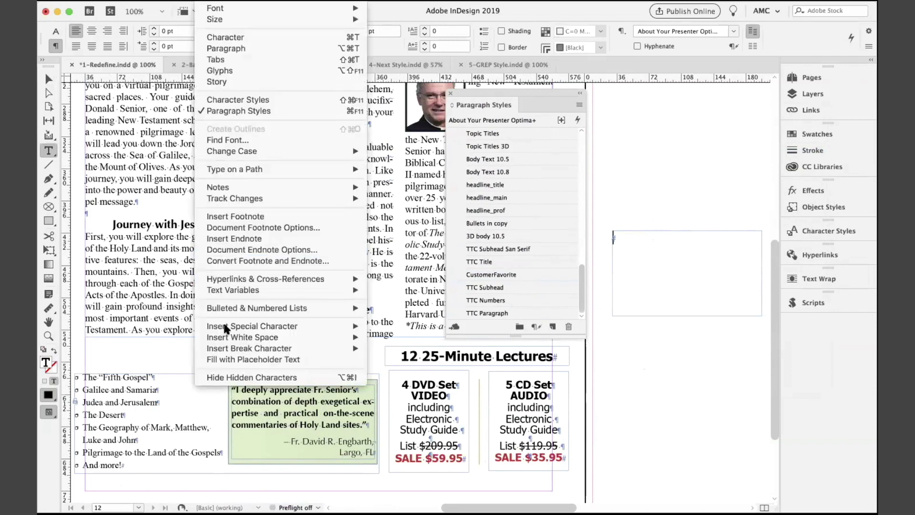
click(239, 359)
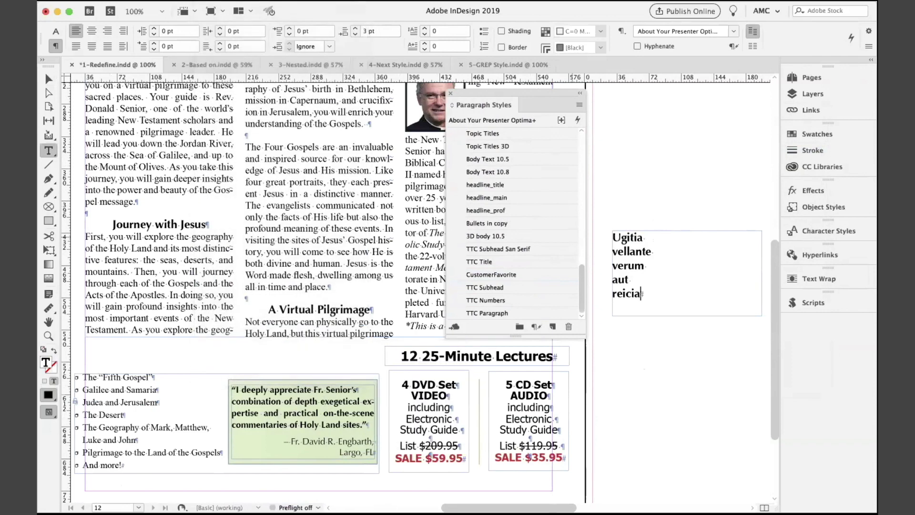
Apply the CustomerFavorite paragraph style to all the placeholder text in the new frame
key(super+a)
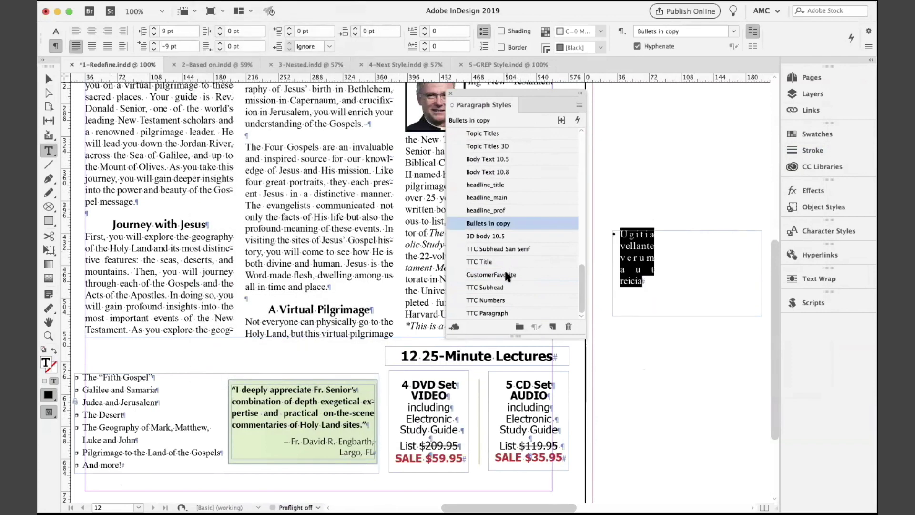
click(506, 274)
click(669, 244)
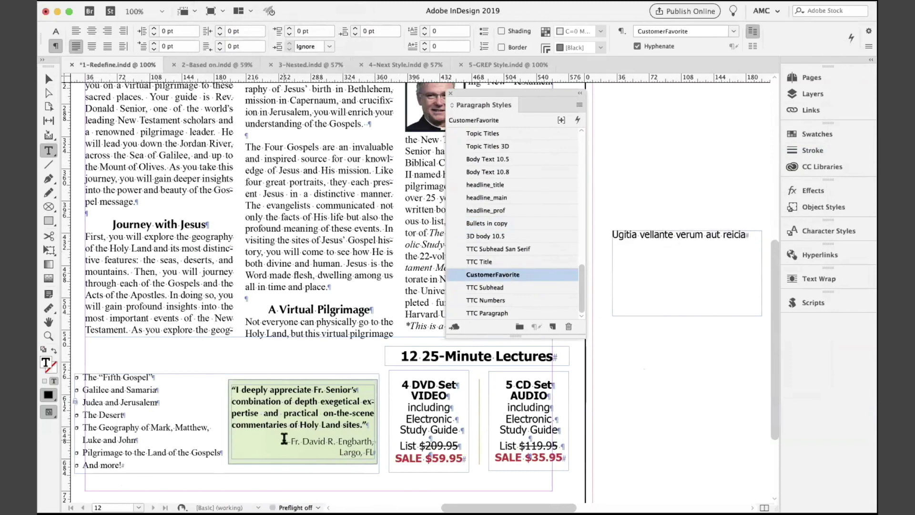
Redefine the CustomerFavorite paragraph style from the overridden formatting of the quote in the green box
click(319, 418)
click(579, 105)
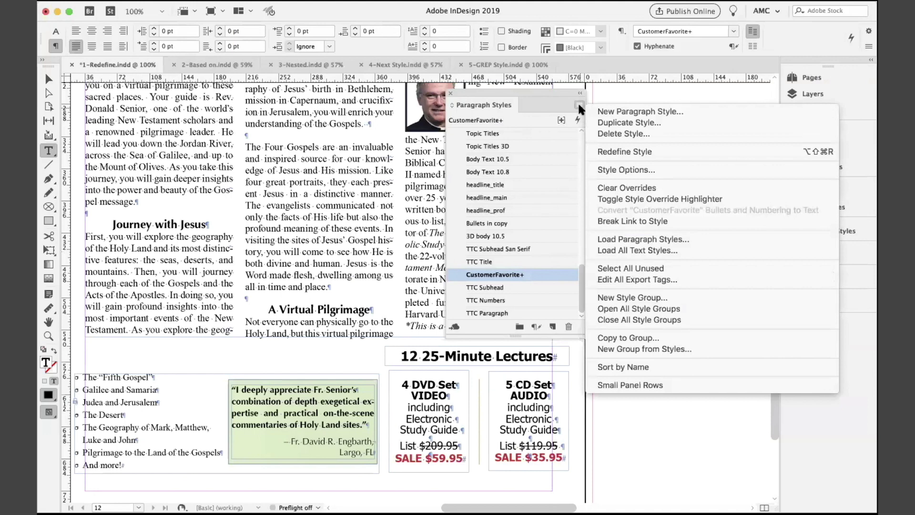
click(610, 151)
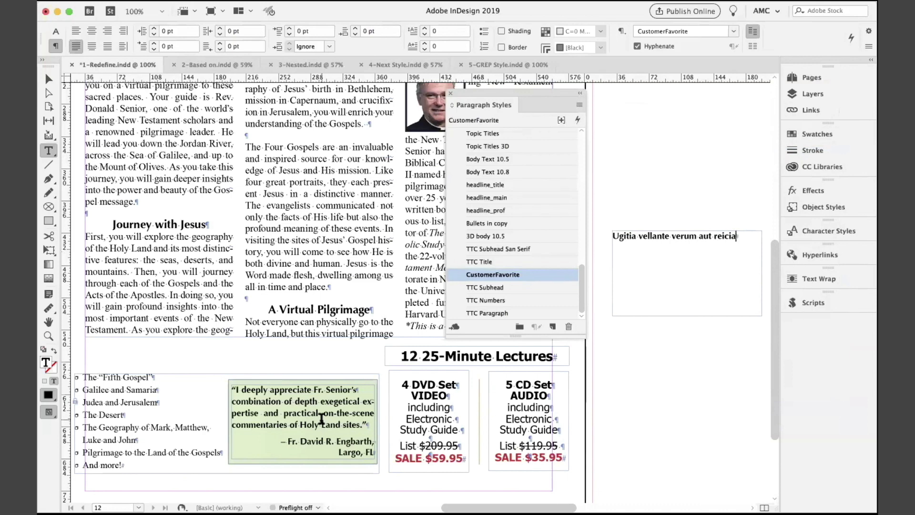
click(193, 155)
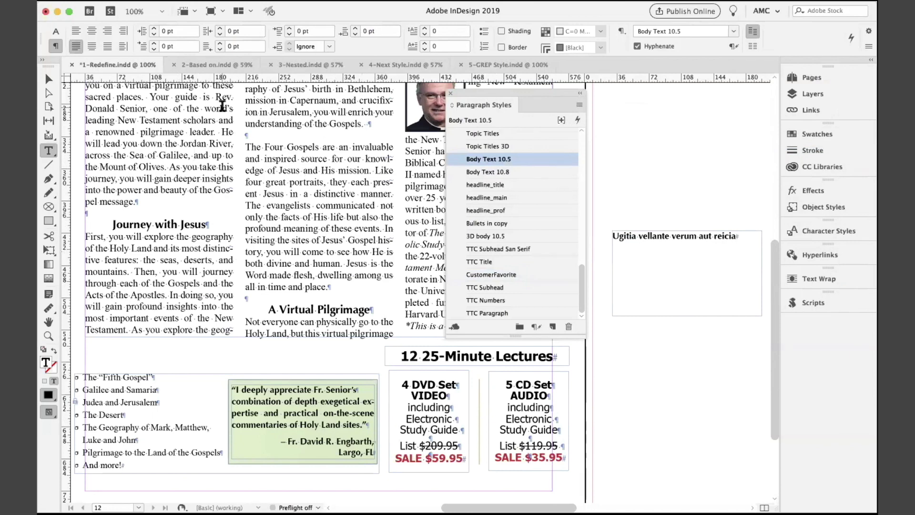
Switch to the 2-Based on document with the Paragraph Styles list clear of the page, and check the style applied to the whole story
click(219, 63)
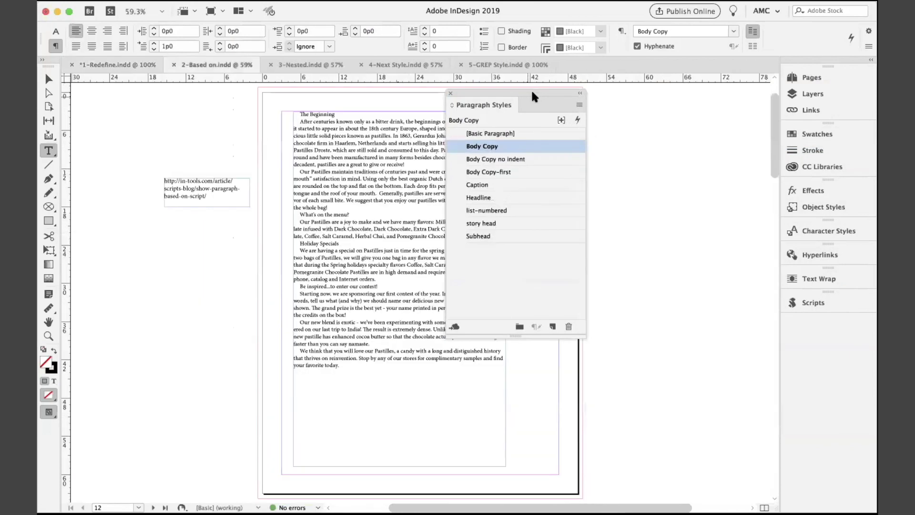
drag(532, 91, 687, 109)
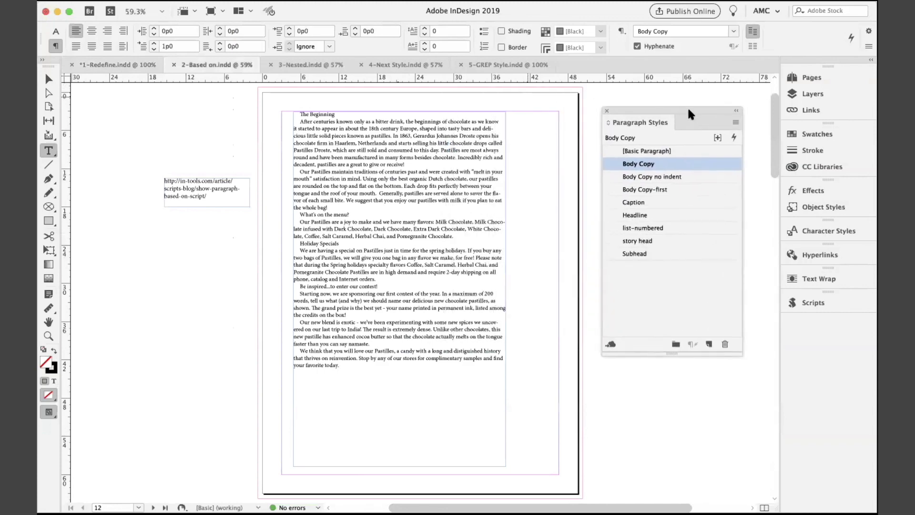
click(331, 128)
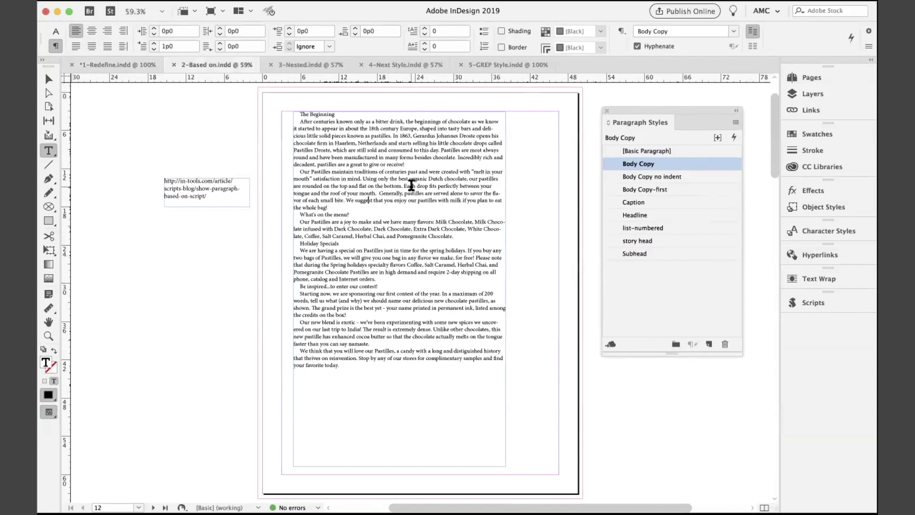
key(super+a)
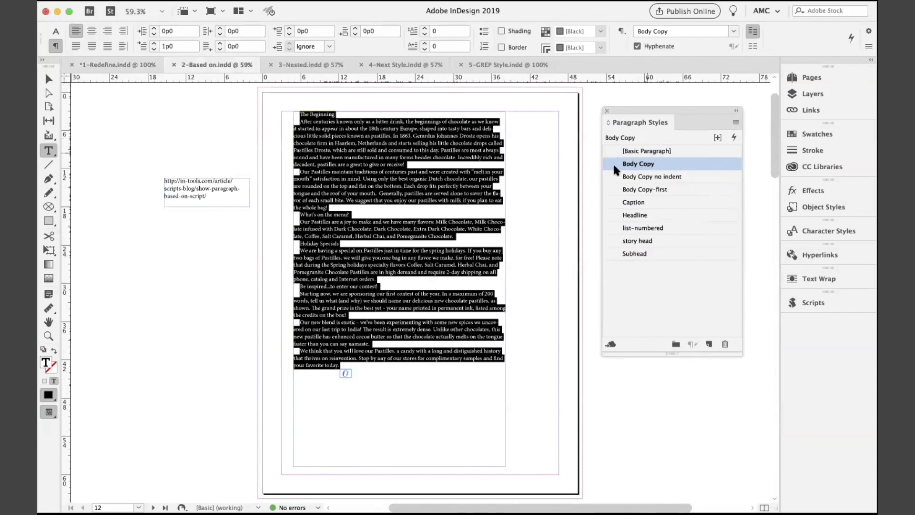
Apply the Headline paragraph style to "The Beginning"
click(323, 121)
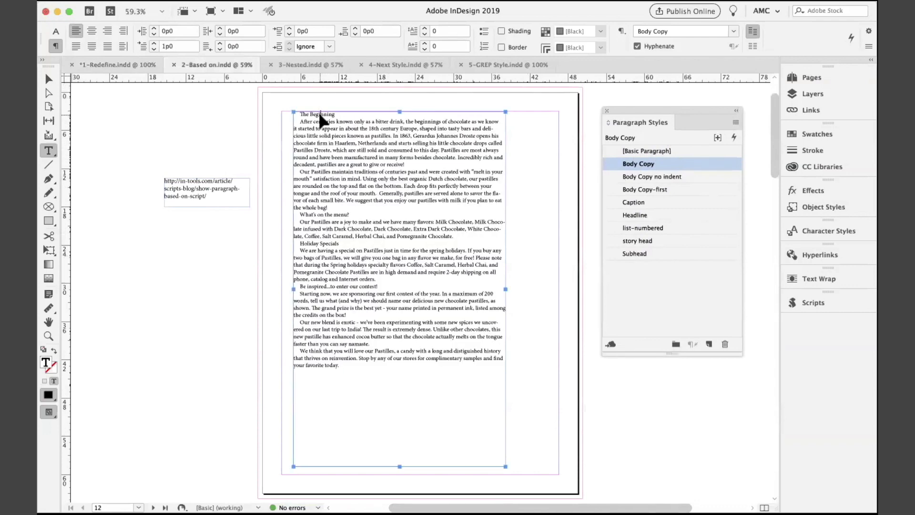
key(super+equal)
key(super+equal)
key(super+equal)
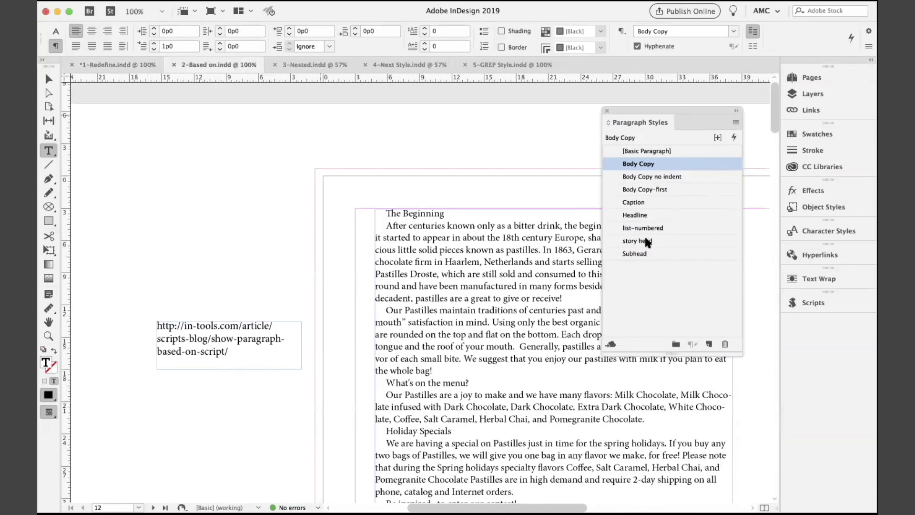
click(639, 213)
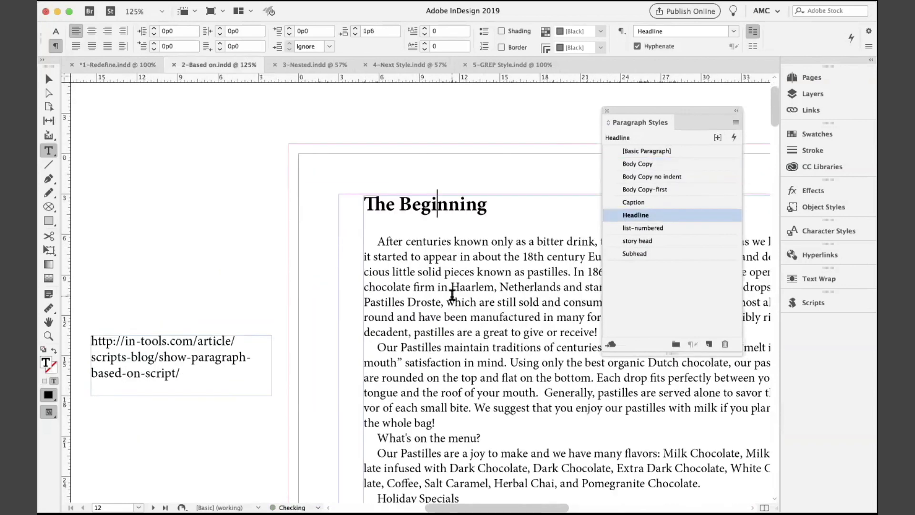
Apply the Subhead paragraph style to "What's on the menu?", "Holiday Specials" and "Be inspired...to enter our contest!"
scroll(452, 320, down, 5)
click(448, 318)
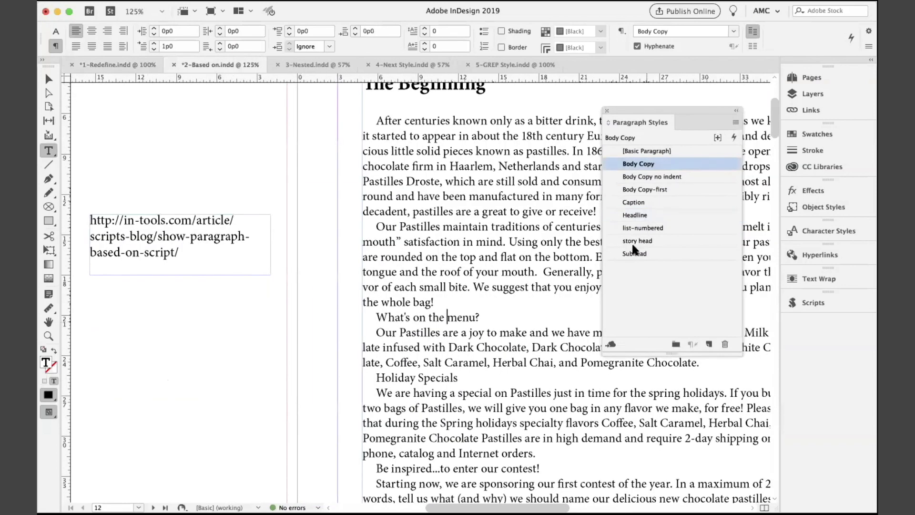
click(634, 254)
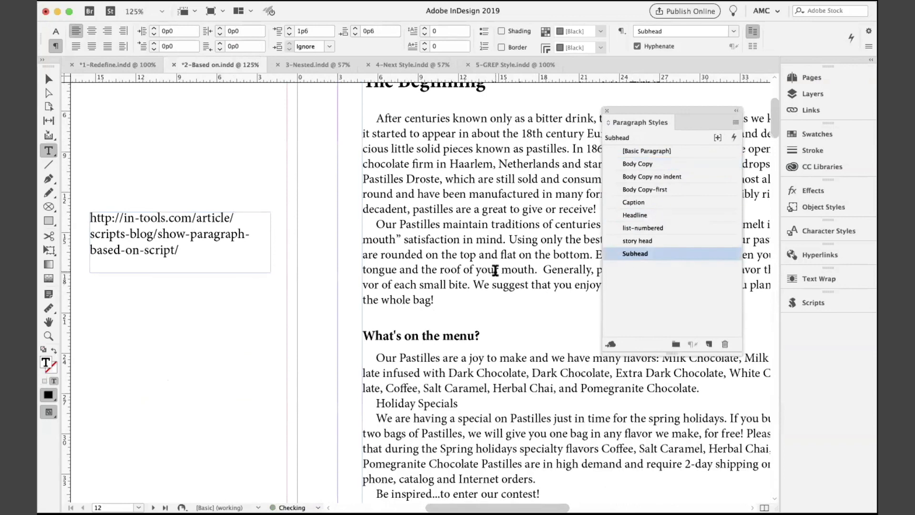
scroll(432, 319, down, 3)
click(438, 314)
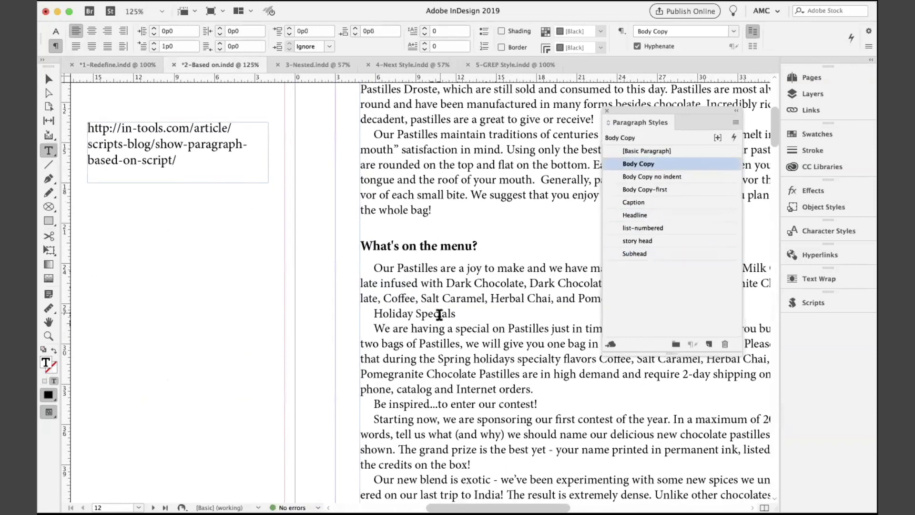
click(628, 254)
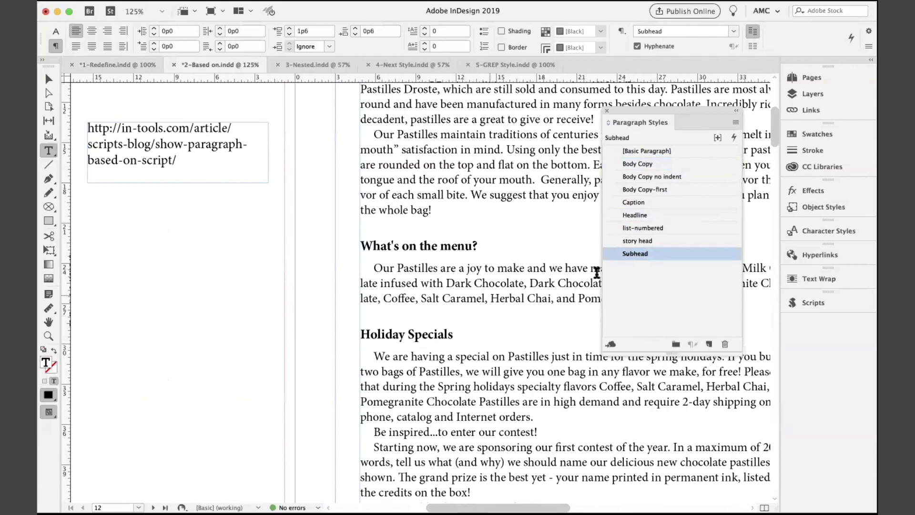
scroll(597, 272, down, 1)
scroll(597, 273, down, 5)
click(501, 256)
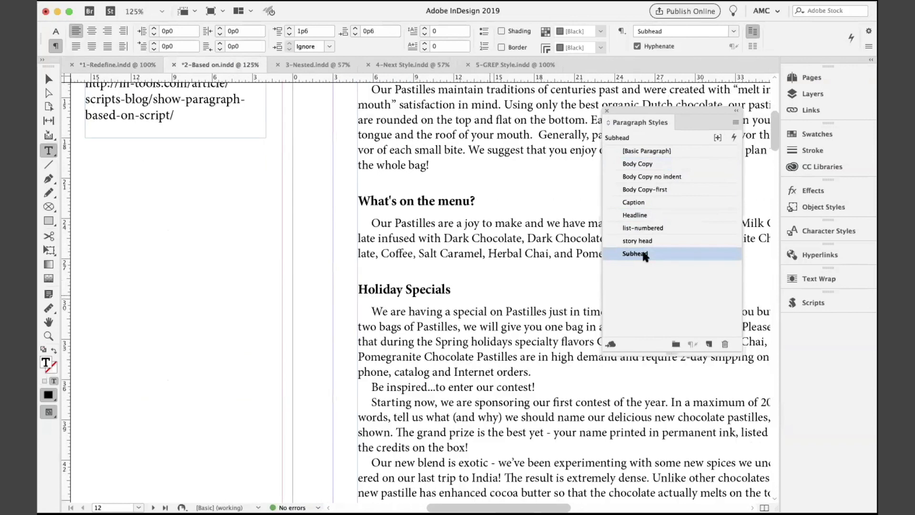
click(644, 254)
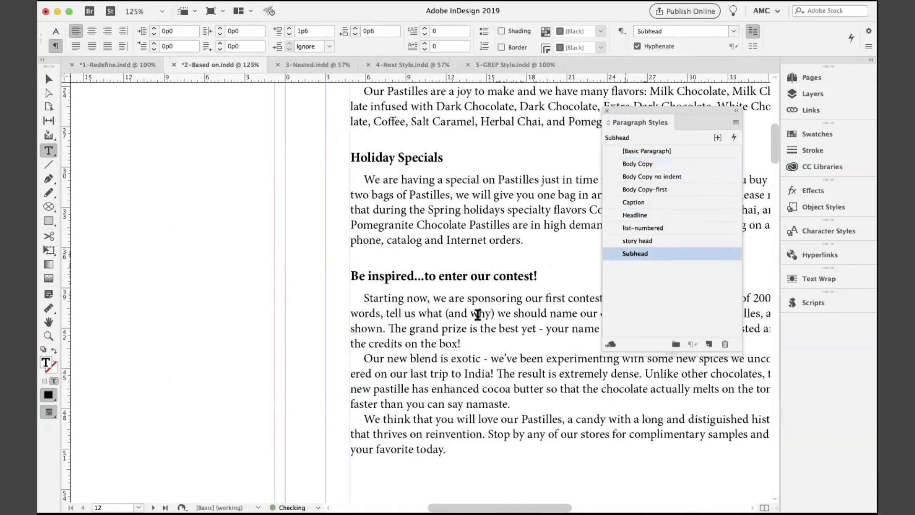
Compare the paragraph styles and character formatting of the "What's on the menu?" subhead, the headline and the body text
scroll(478, 314, up, 2)
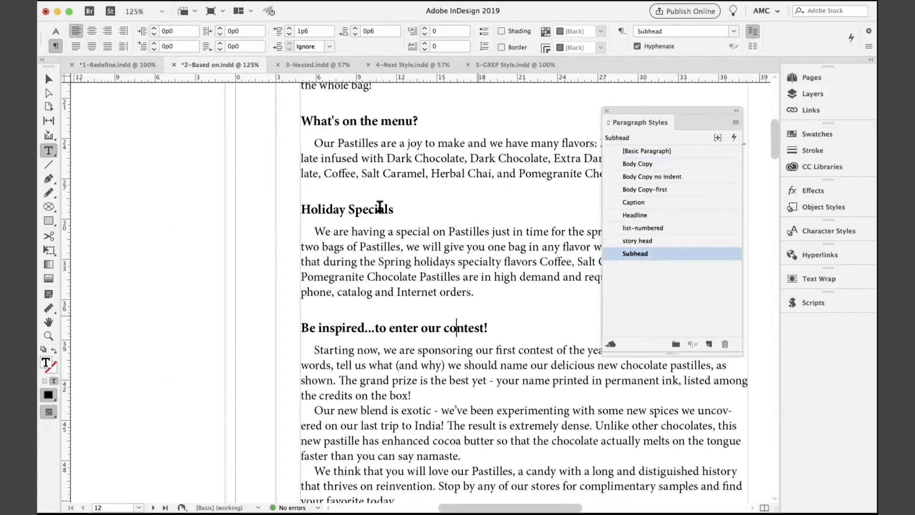
key(super+0)
click(381, 207)
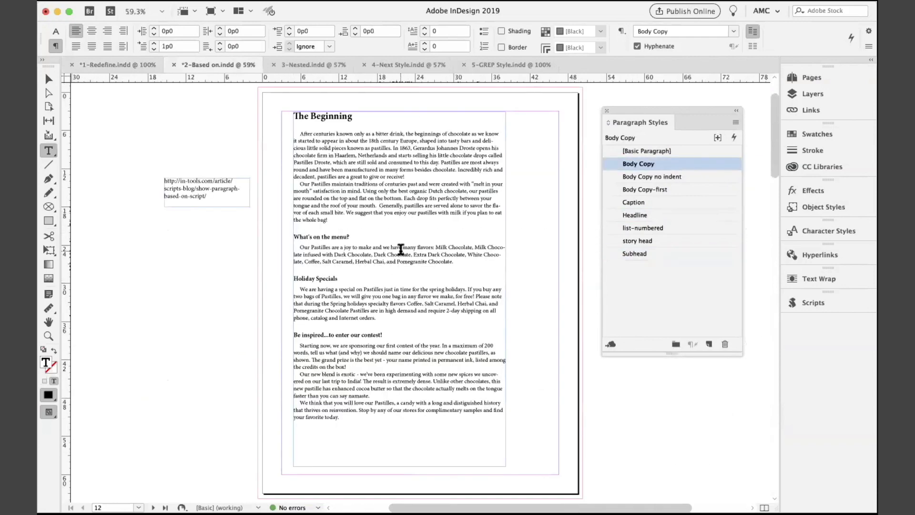
click(401, 251)
click(333, 236)
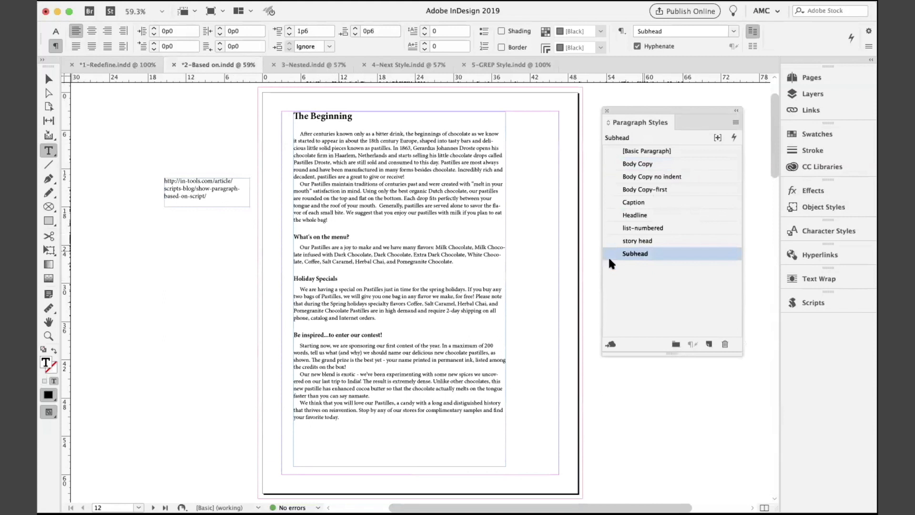
click(56, 31)
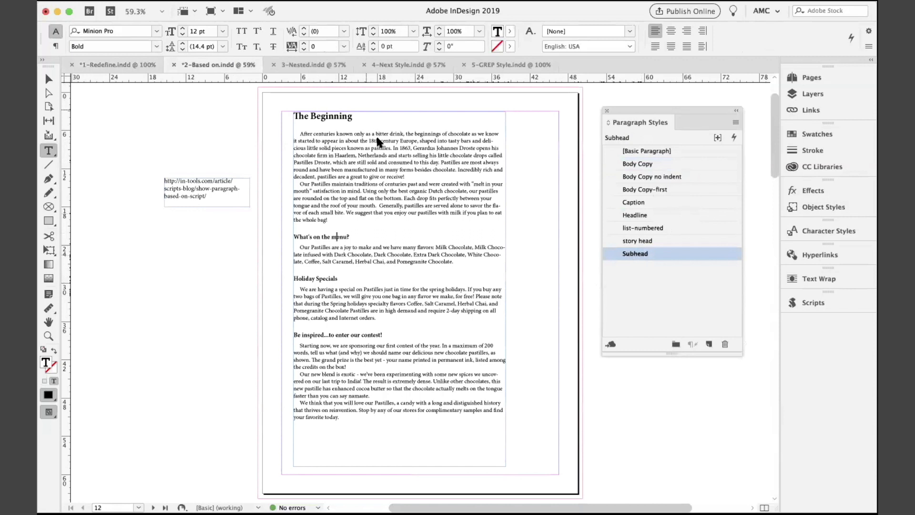
click(343, 114)
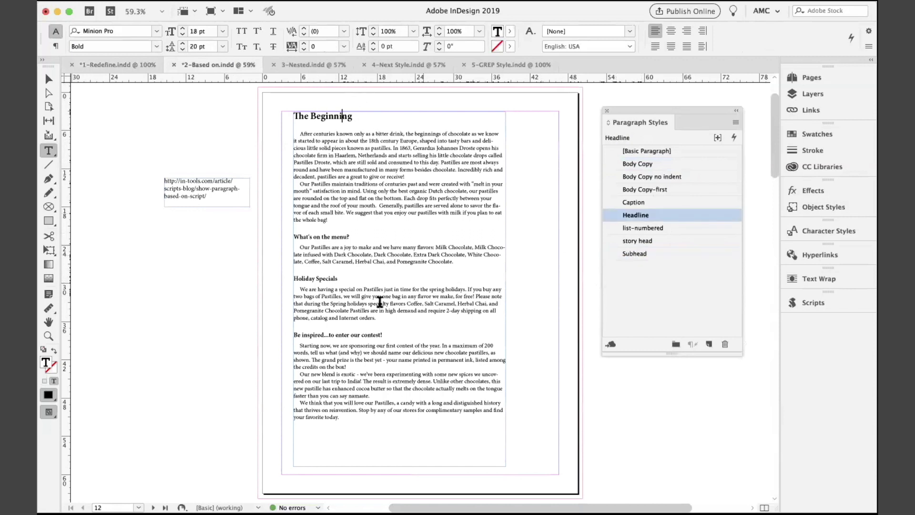
click(381, 359)
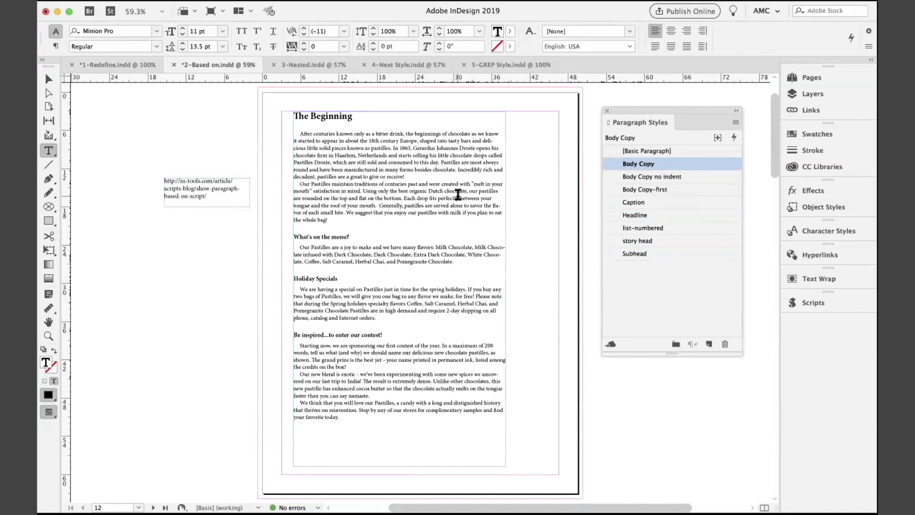
scroll(425, 209, up, 1)
scroll(425, 209, right, 1)
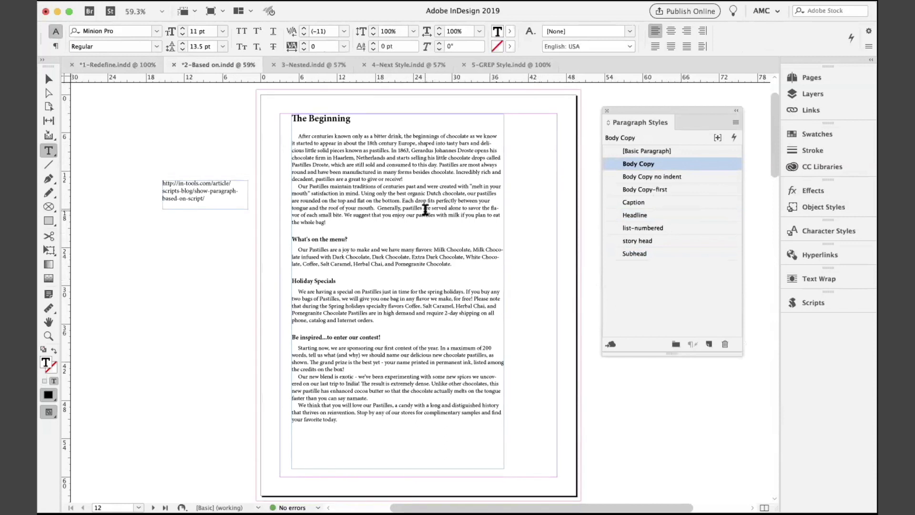
scroll(421, 187, up, 1)
scroll(421, 187, right, 1)
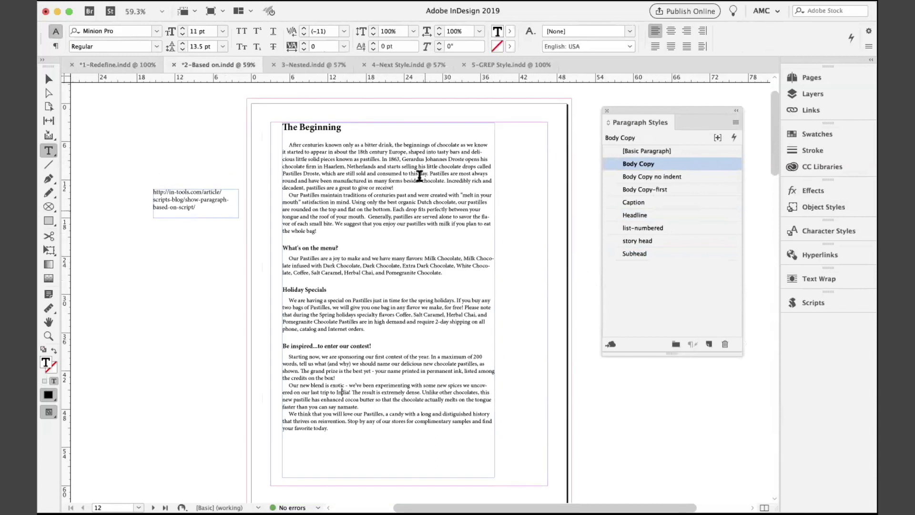
Examine the Subhead style's Based On setting and its available parent styles, and leave the style options without changes
click(329, 248)
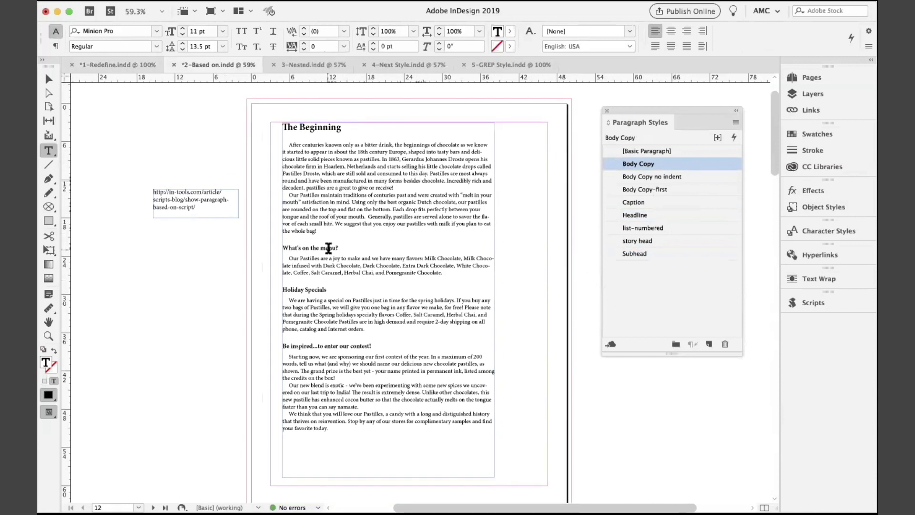
right_click(616, 250)
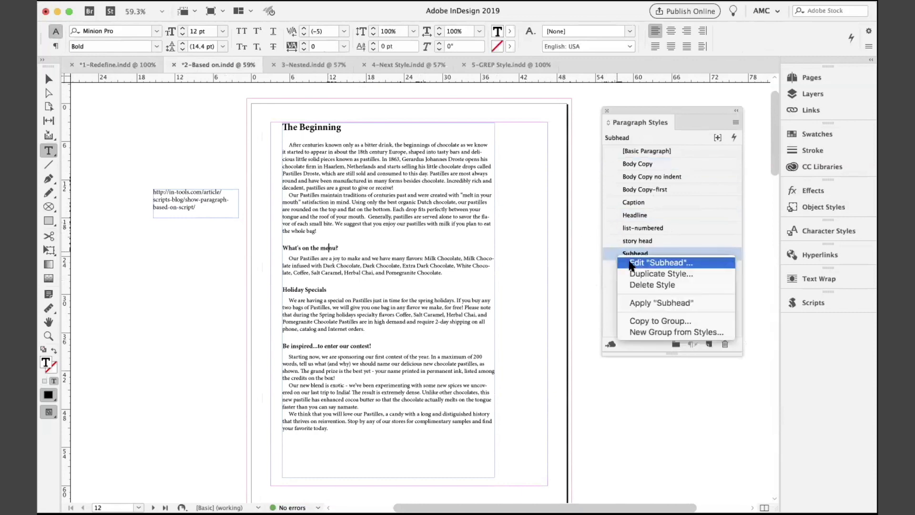
click(629, 263)
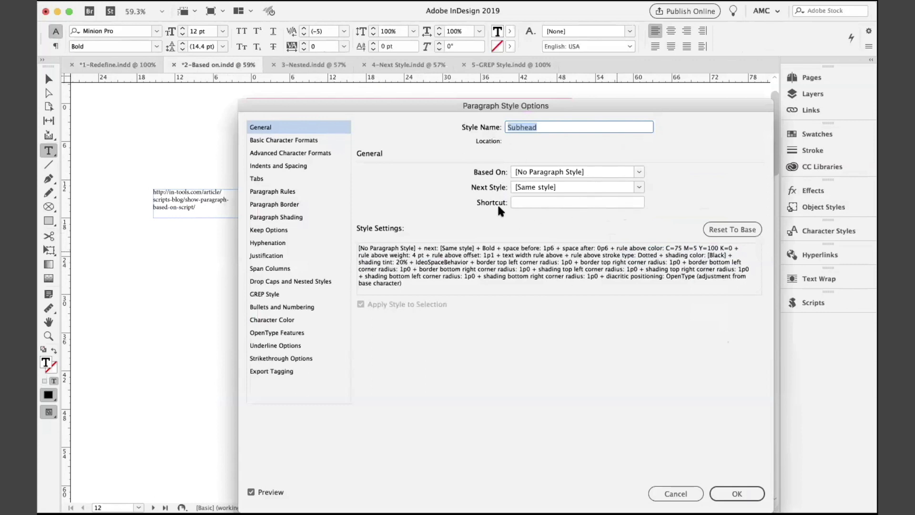
click(638, 172)
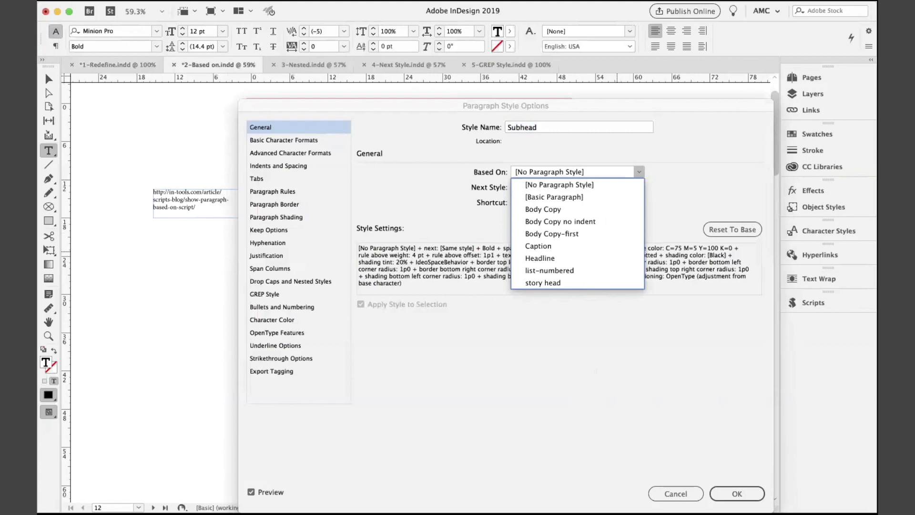
click(651, 472)
click(672, 493)
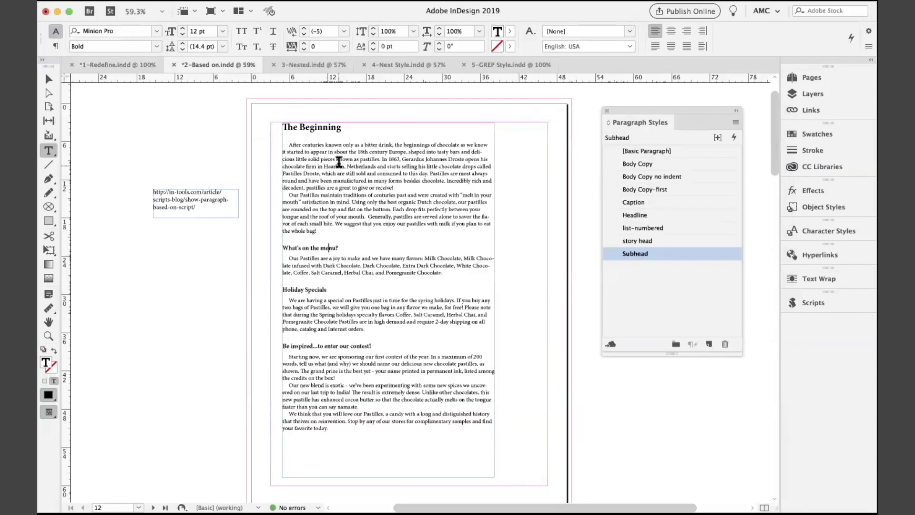
Apply Body Copy-first to the opening paragraph and Body Copy no indent to the first paragraph under each of the three subheads
click(339, 163)
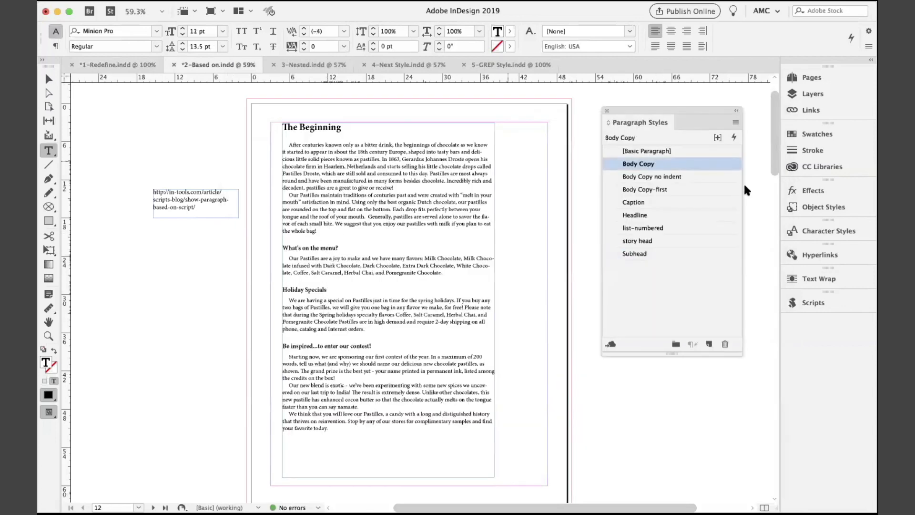
click(661, 191)
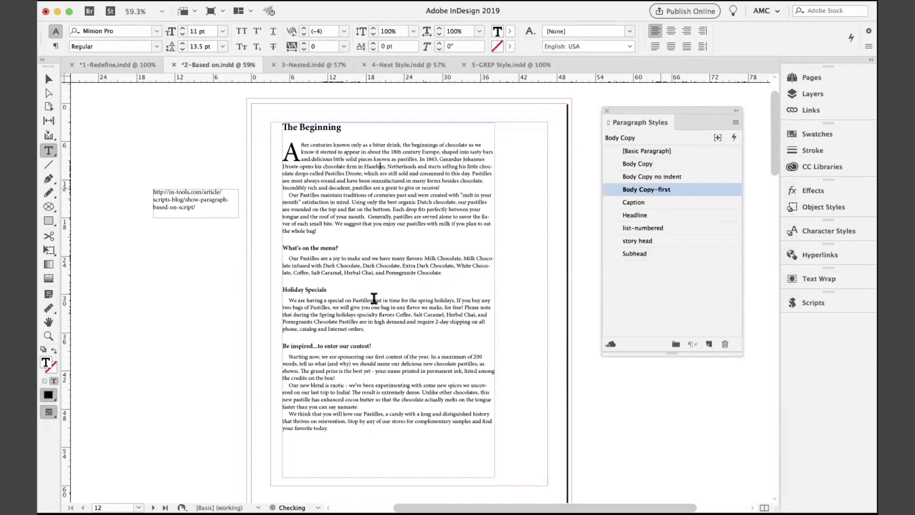
click(372, 265)
click(648, 177)
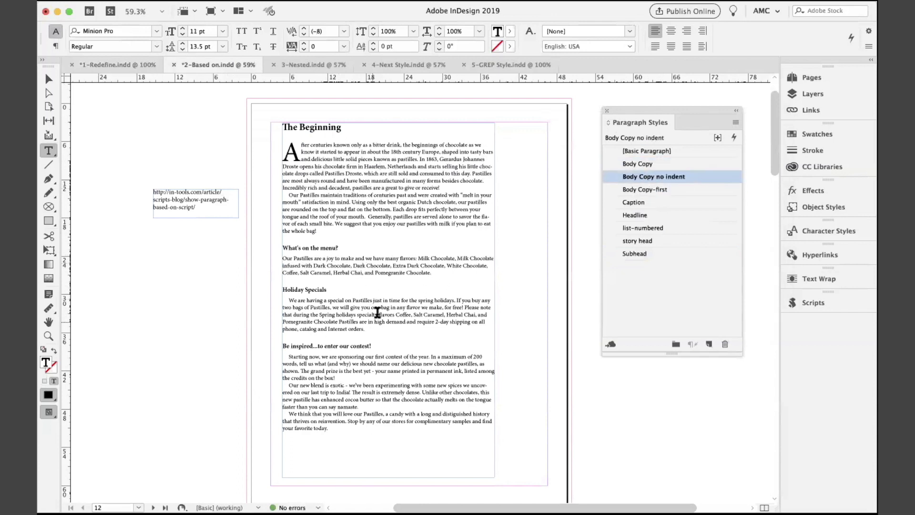
click(381, 307)
click(654, 177)
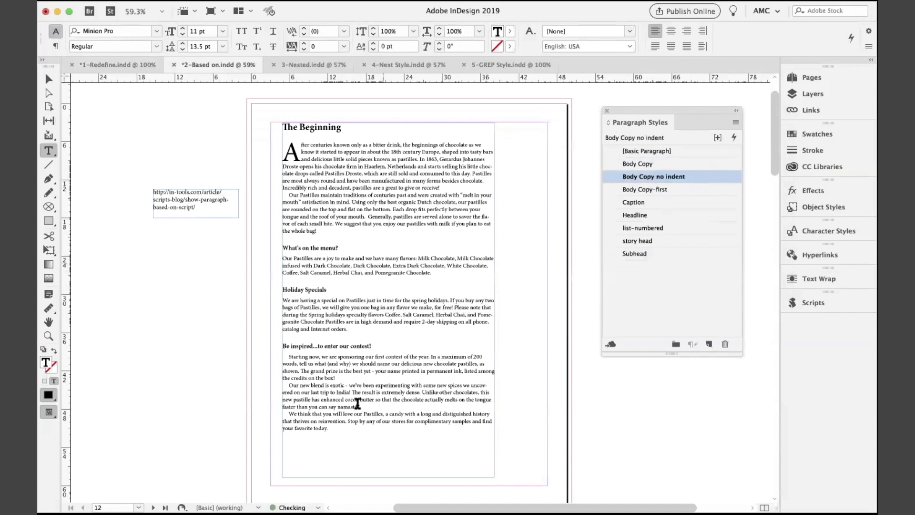
click(360, 371)
click(648, 177)
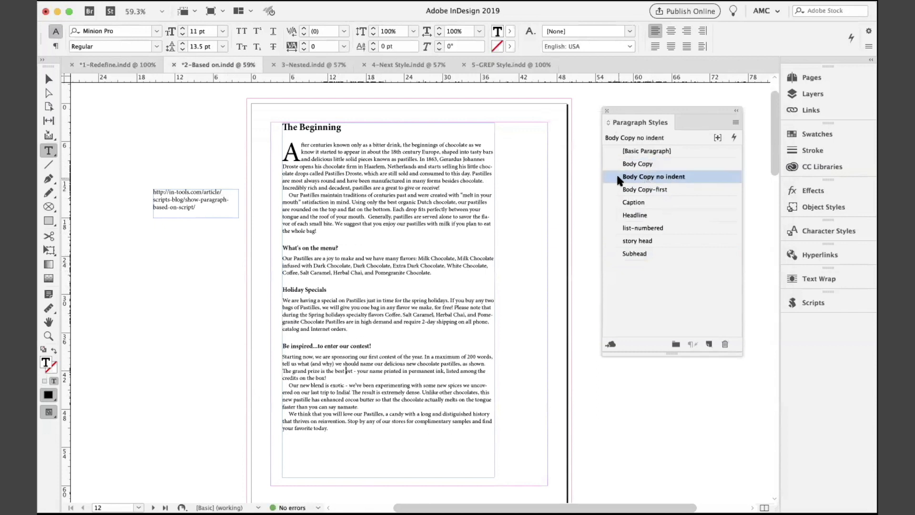
Examine the Body Copy no indent style's Based On parent and style settings, and leave the options without changes
right_click(617, 176)
click(626, 190)
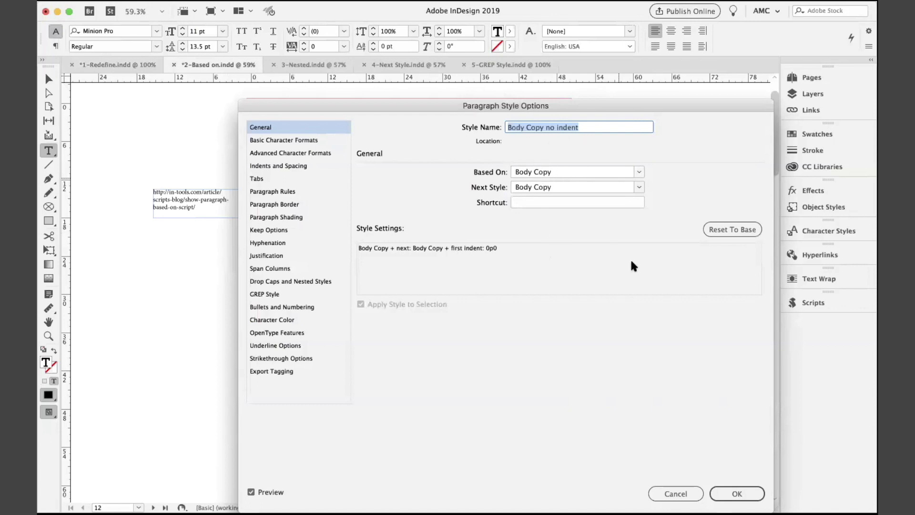
click(667, 493)
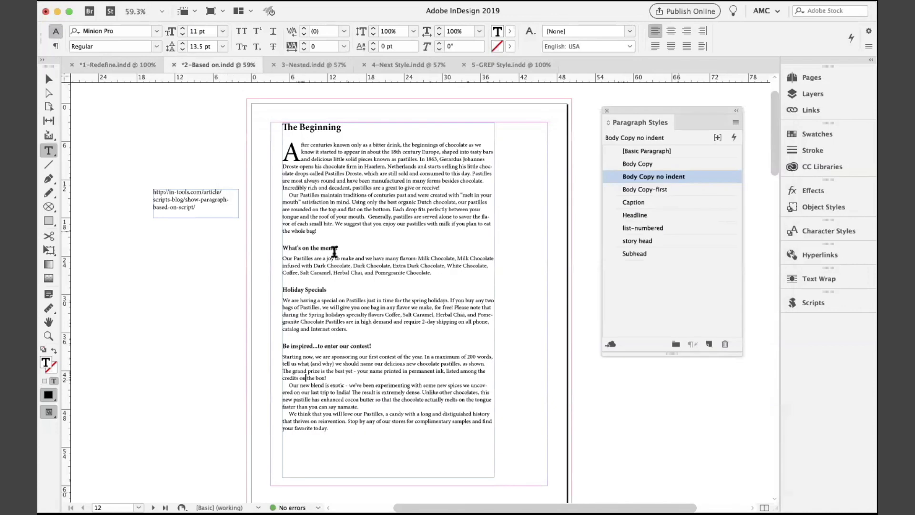
Check the paragraph styles applied to the opening paragraph, the Holiday Specials text and the second paragraph
click(634, 189)
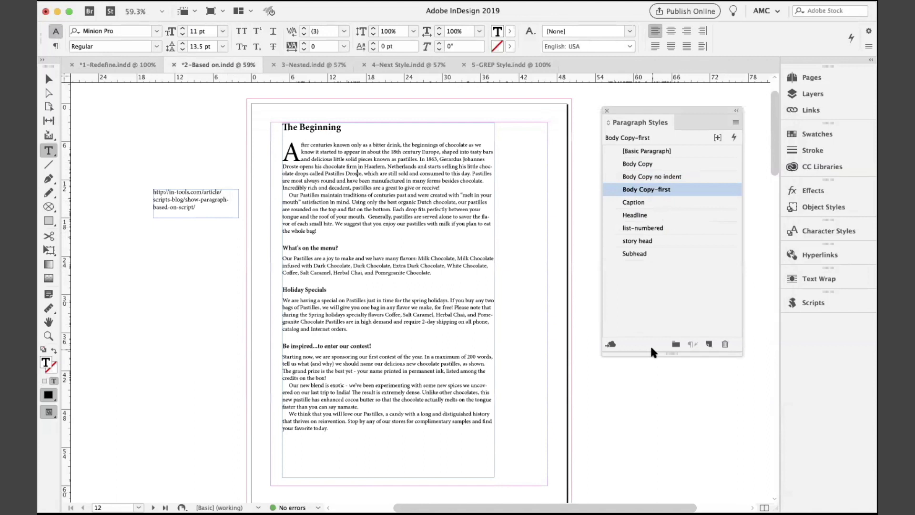
click(411, 290)
click(411, 295)
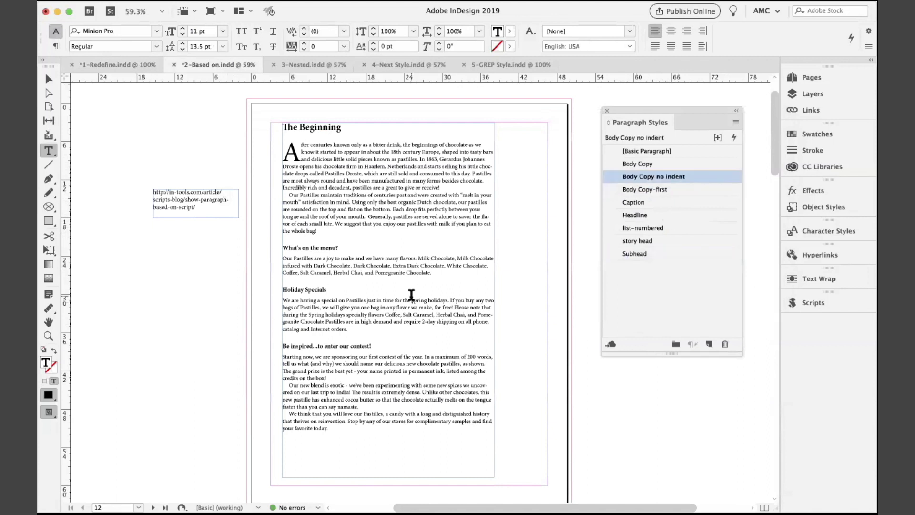
click(437, 202)
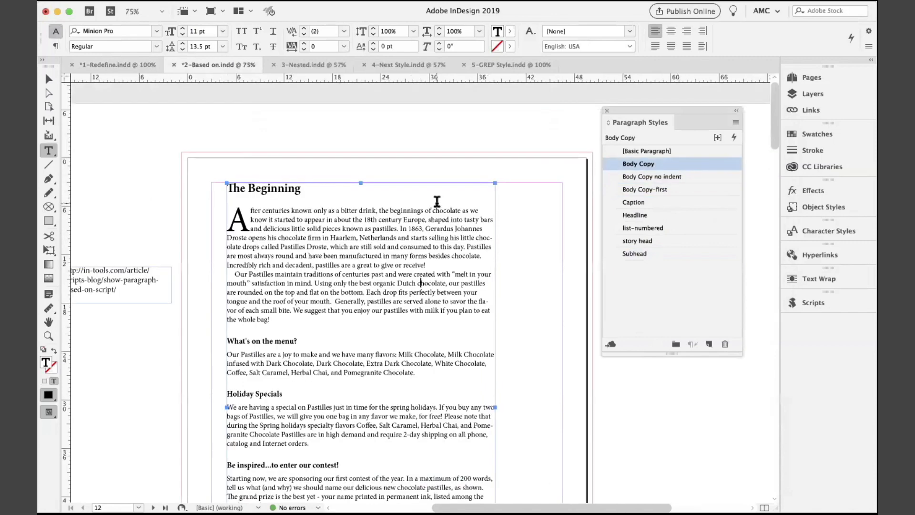
Change the Body Copy paragraph style's font family to Myriad Pro
key(super+equal)
key(super+equal)
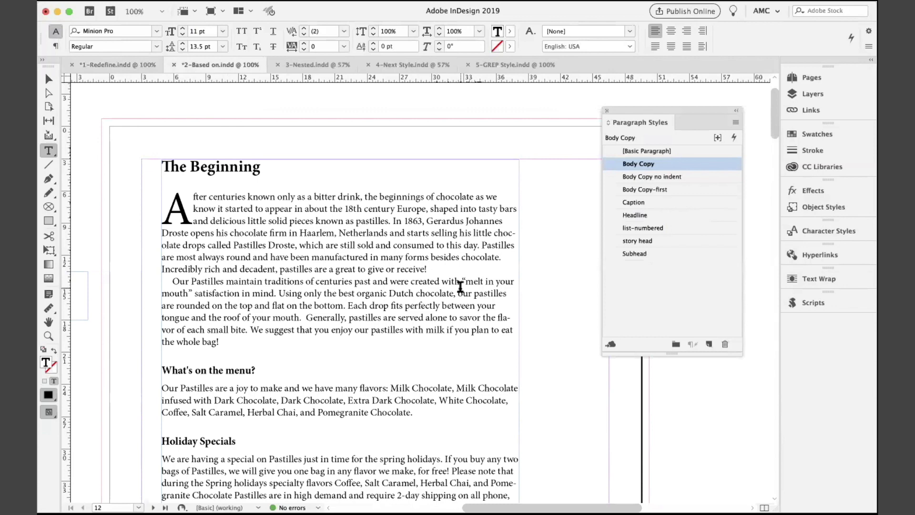
right_click(625, 165)
click(632, 173)
click(315, 140)
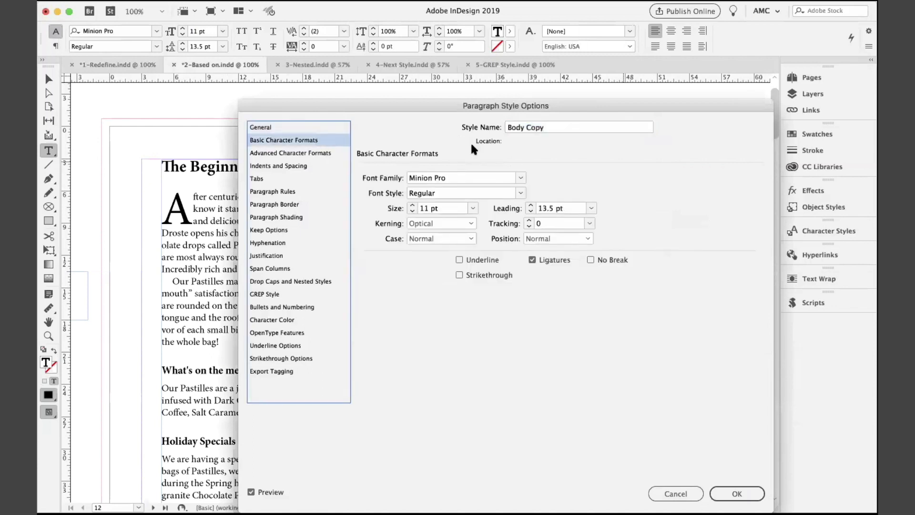
text(Myriad)
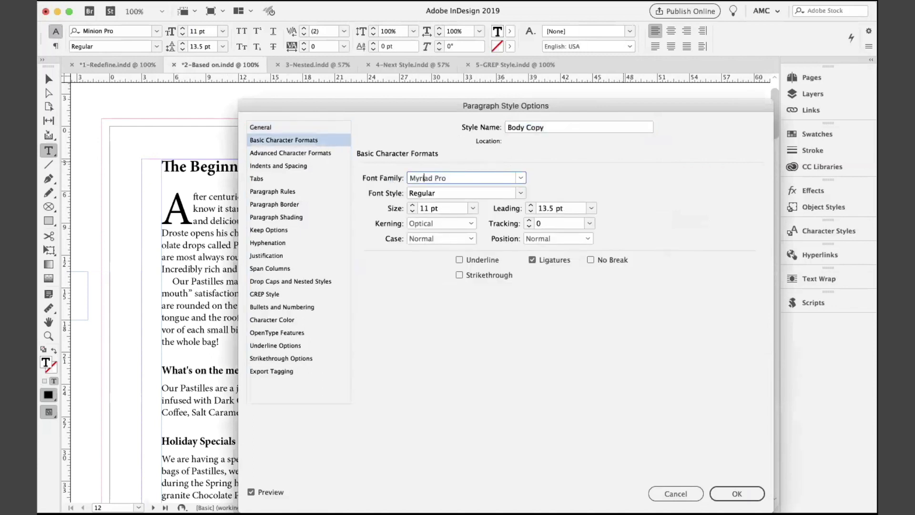
click(737, 493)
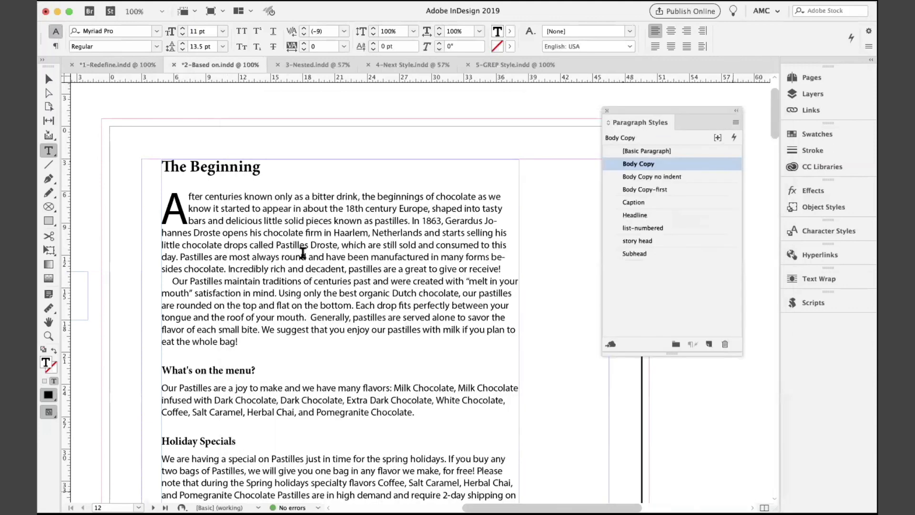
Check the font and paragraph style of the opening paragraph, the second paragraph and the text under "What's on the menu?"
click(302, 254)
click(318, 304)
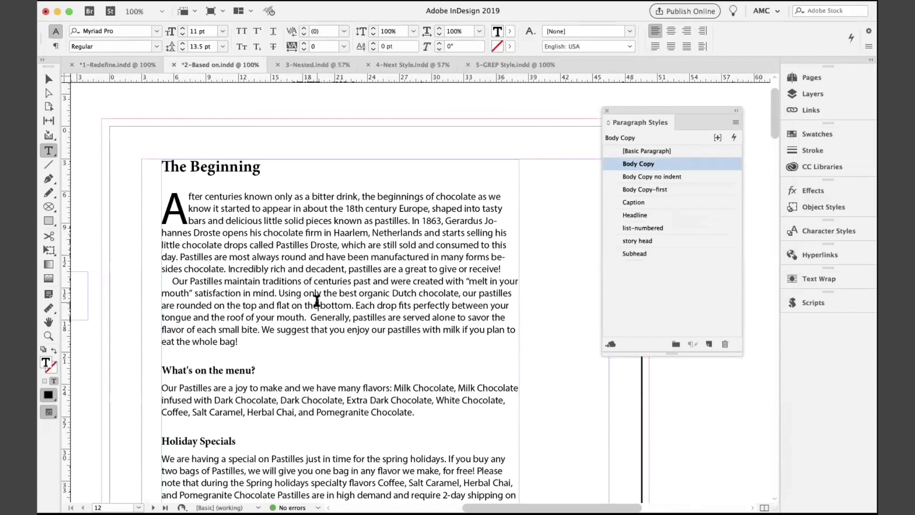
click(339, 220)
scroll(336, 219, down, 3)
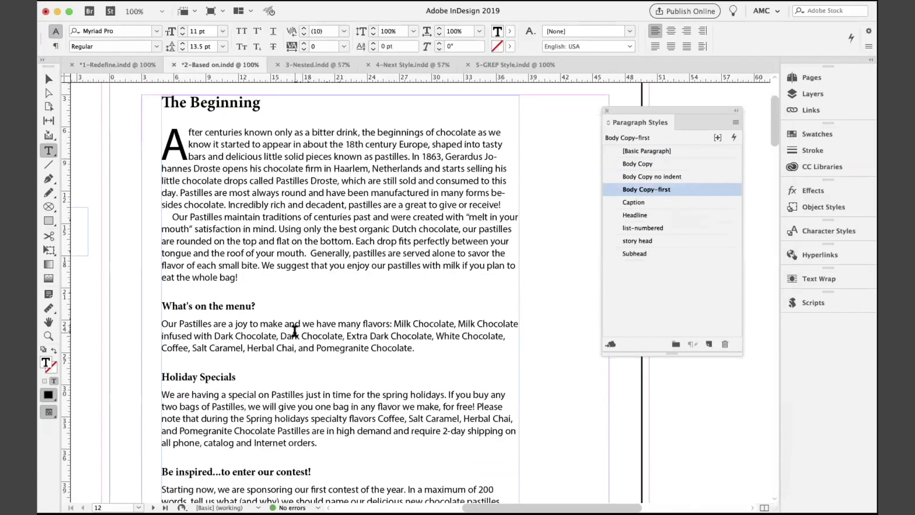
click(294, 330)
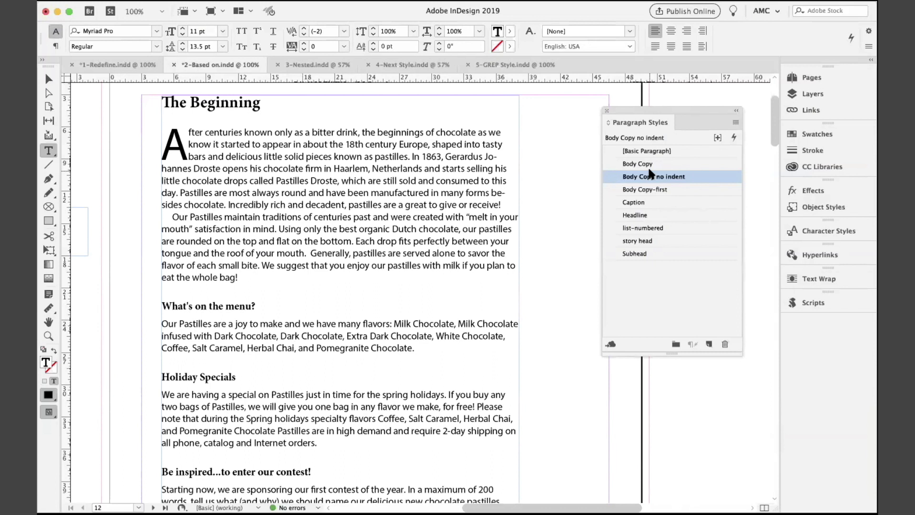
click(431, 217)
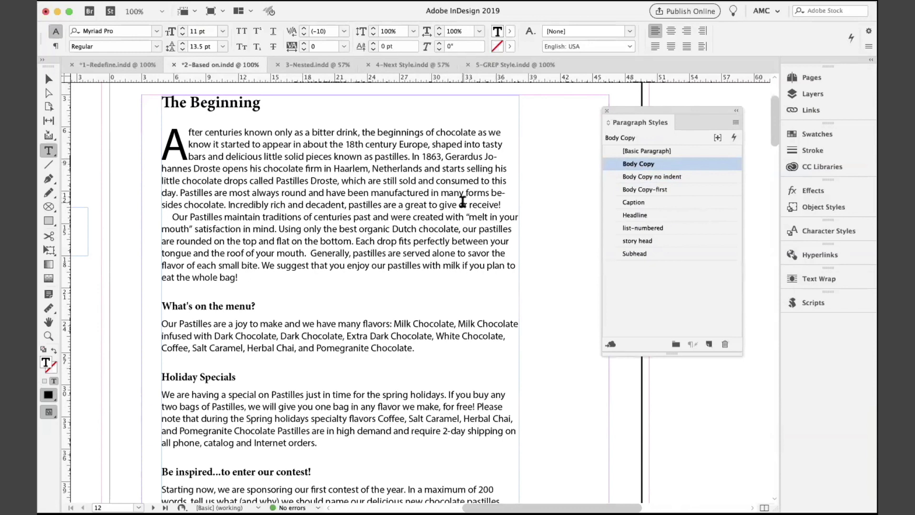
Examine the styled story together with the script's web address noted on the pasteboard beside the page
scroll(434, 194, left, 3)
scroll(434, 195, up, 2)
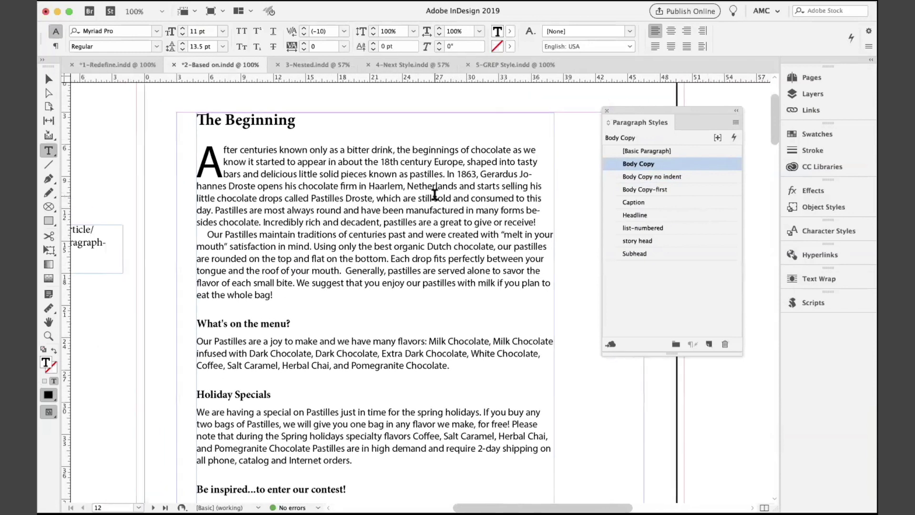
scroll(434, 194, down, 5)
scroll(434, 195, left, 5)
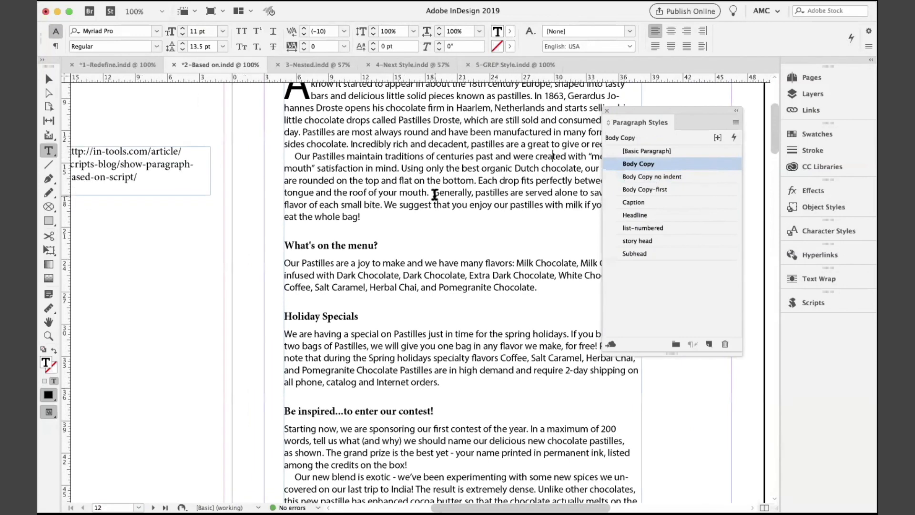
scroll(434, 194, up, 2)
scroll(434, 194, left, 2)
click(435, 192)
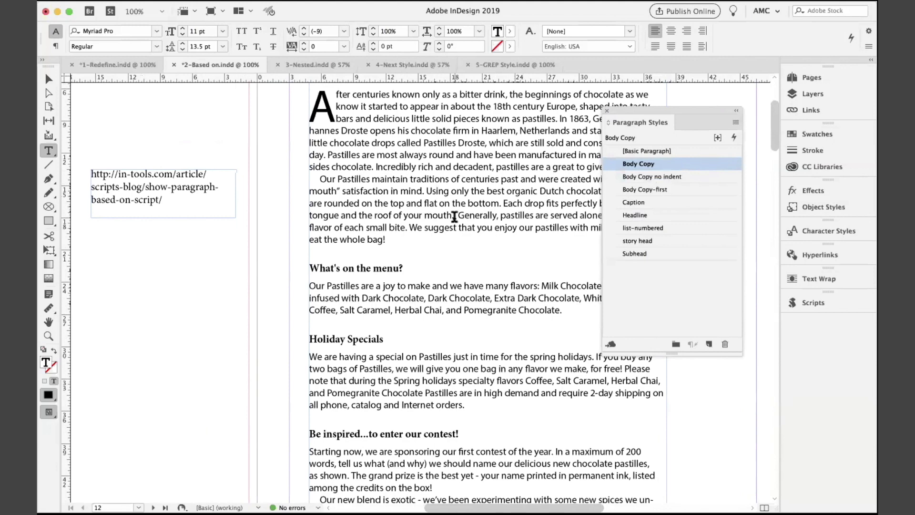
scroll(454, 216, up, 1)
scroll(454, 216, right, 1)
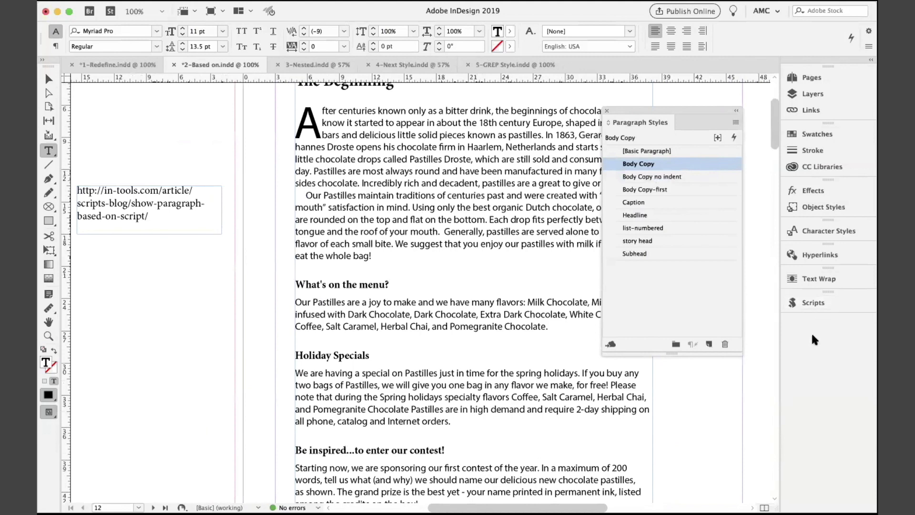
Examine the Based On hierarchy with the ShowBasedOn.jsxbin script, expanding Body Copy, and highlight the script's web address on the pasteboard
click(818, 302)
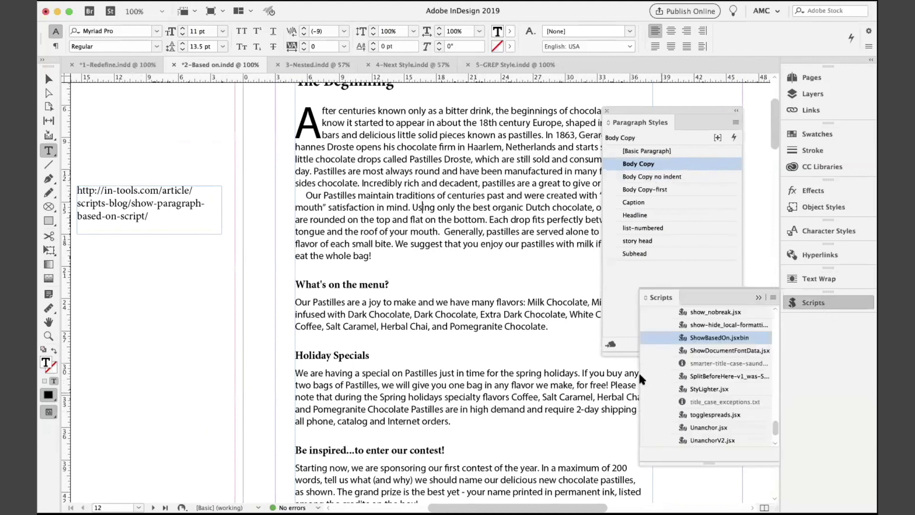
double_click(684, 339)
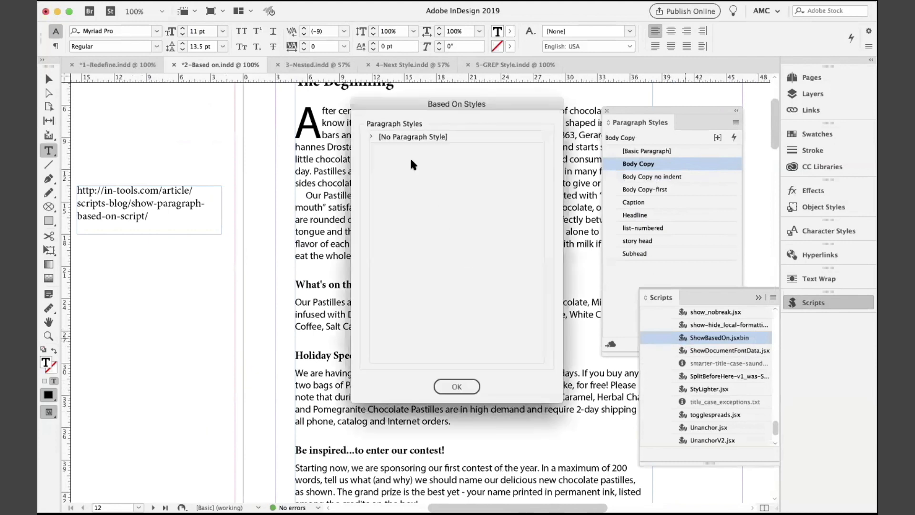
click(370, 137)
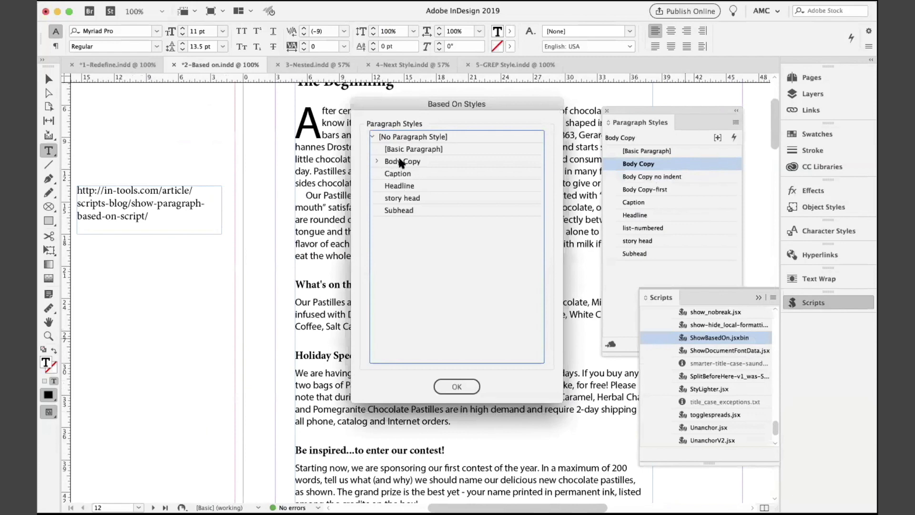
click(379, 160)
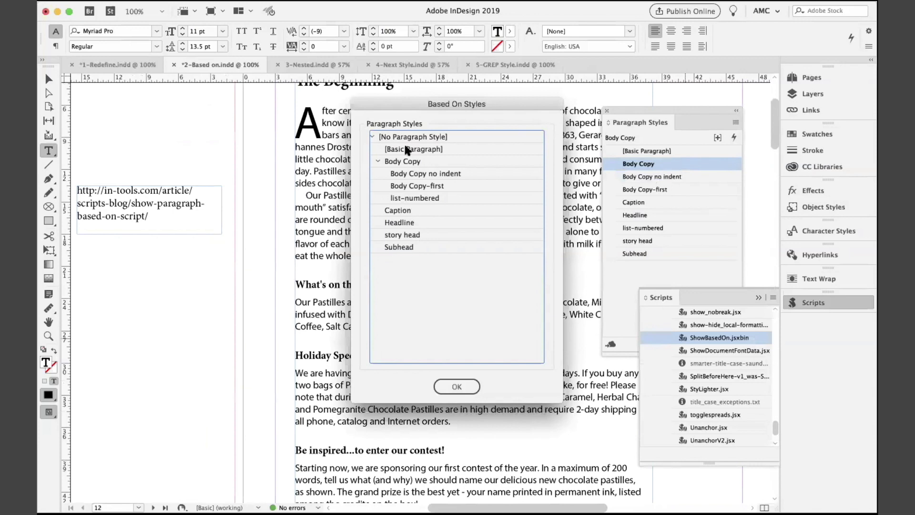
click(458, 385)
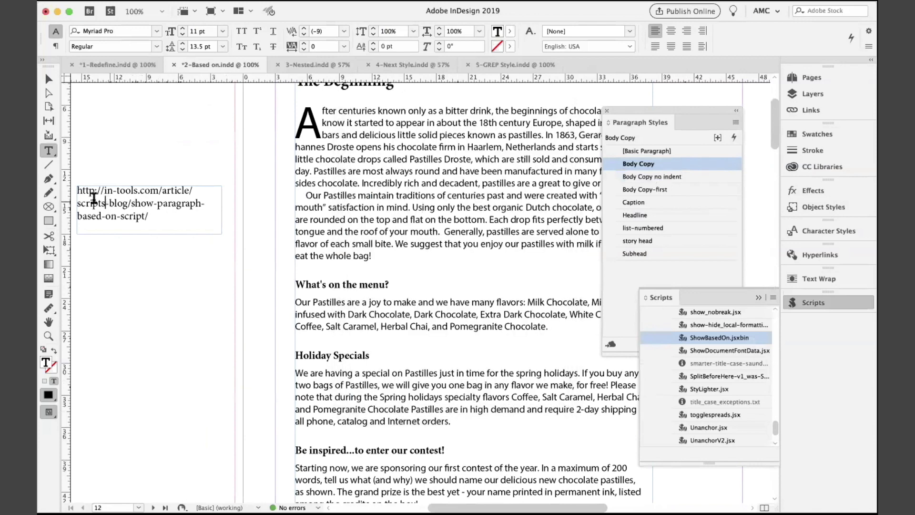
drag(78, 192, 163, 216)
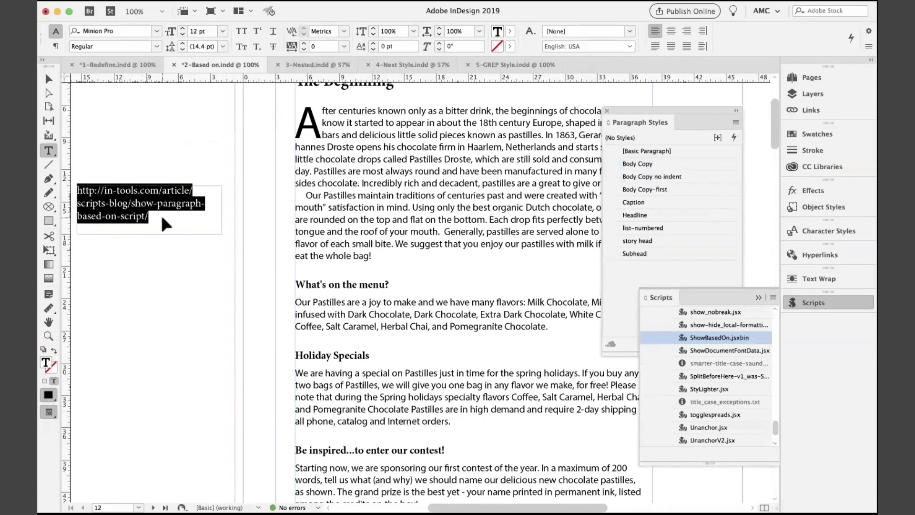
key(super+Tab)
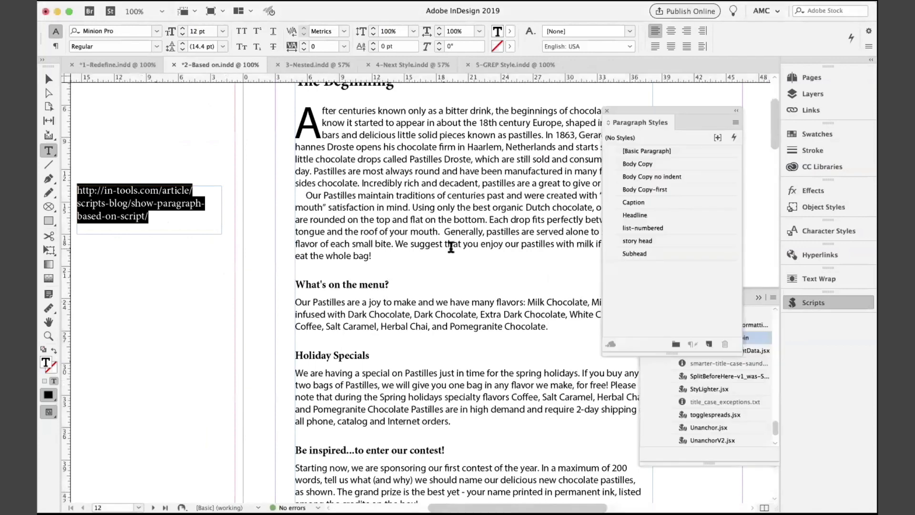
Switch to 3-Nested.indd at the Azalea "California Snow" description at 200% zoom, and reset the AMC workspace
click(315, 65)
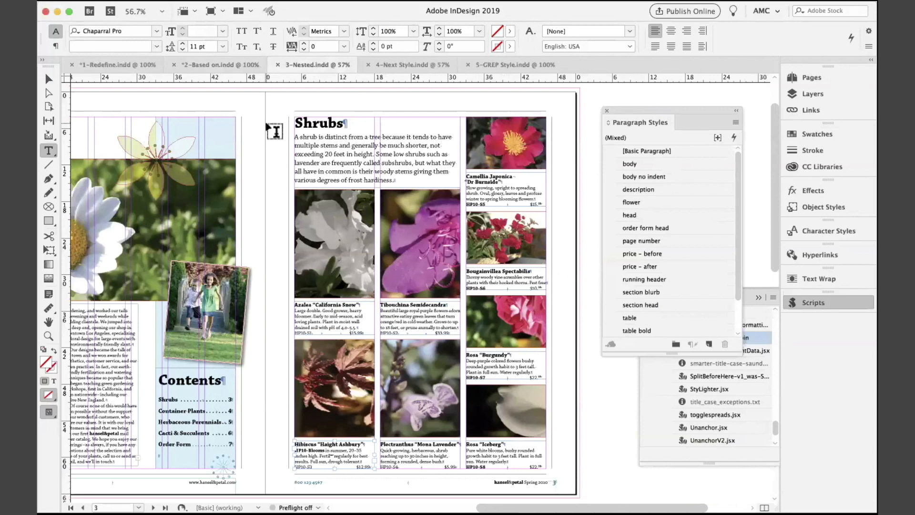
click(332, 328)
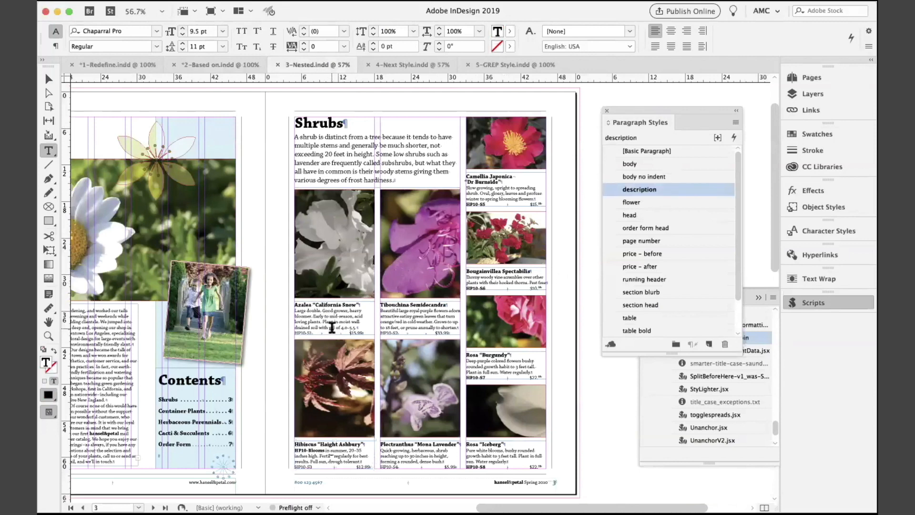
key(super+1)
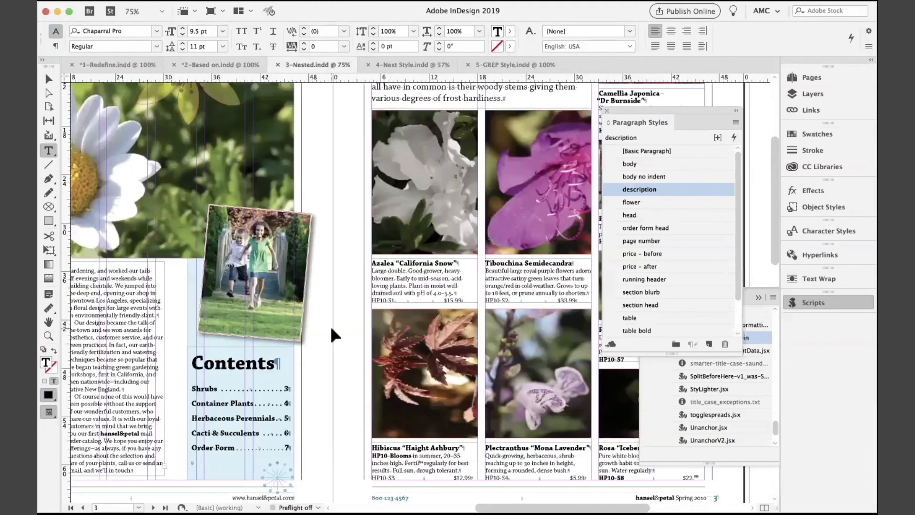
key(super+2)
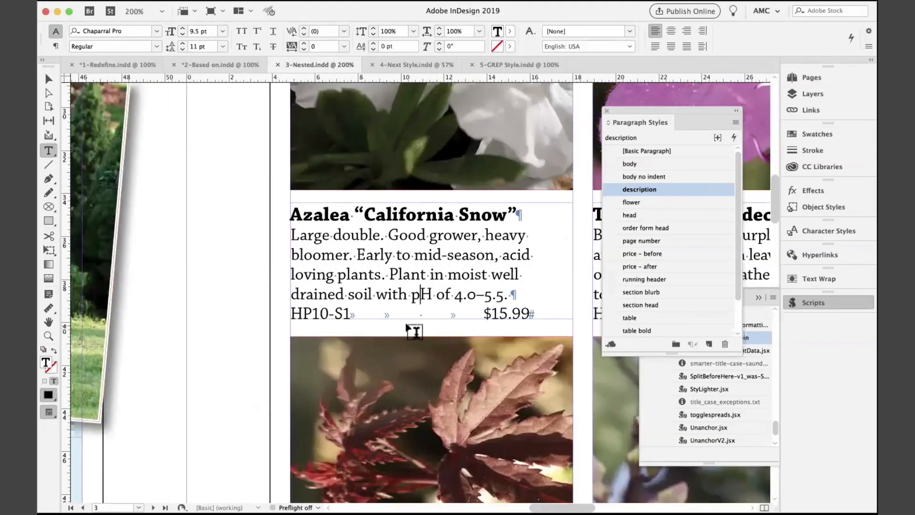
scroll(407, 325, right, 5)
scroll(406, 325, up, 3)
scroll(406, 325, down, 6)
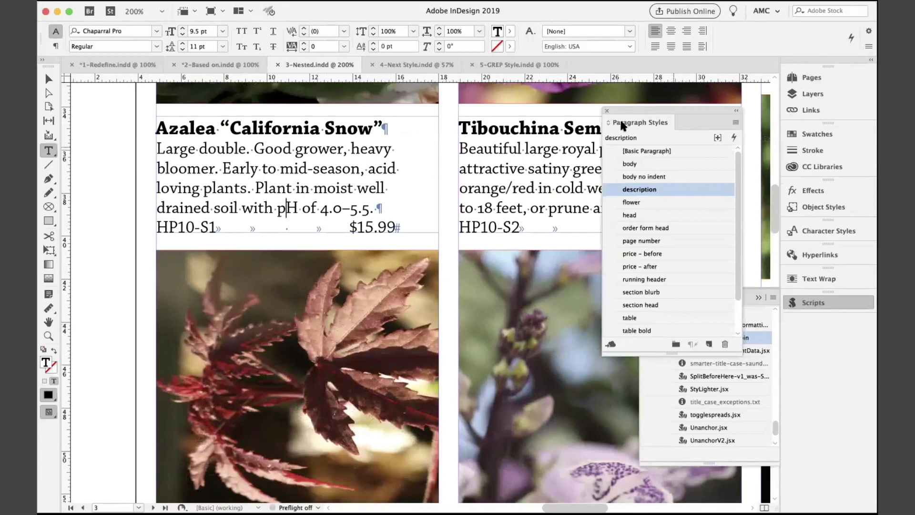
click(760, 11)
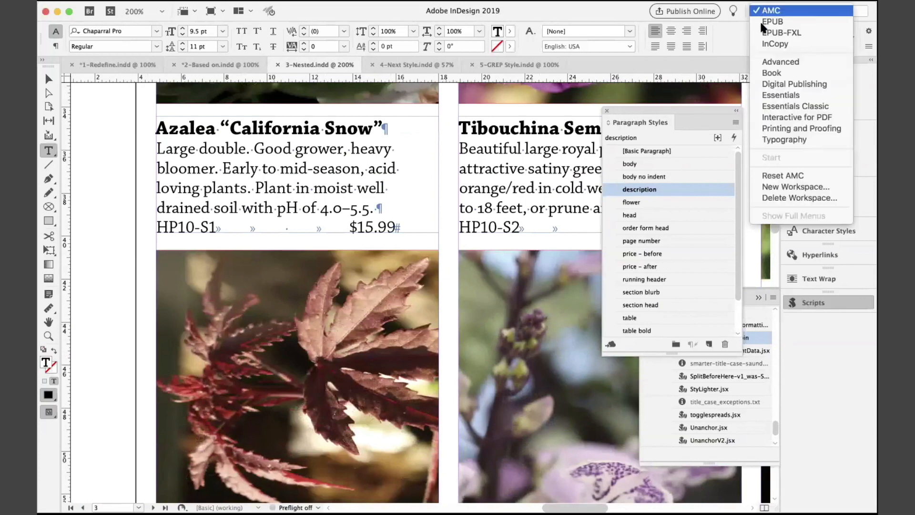
click(781, 172)
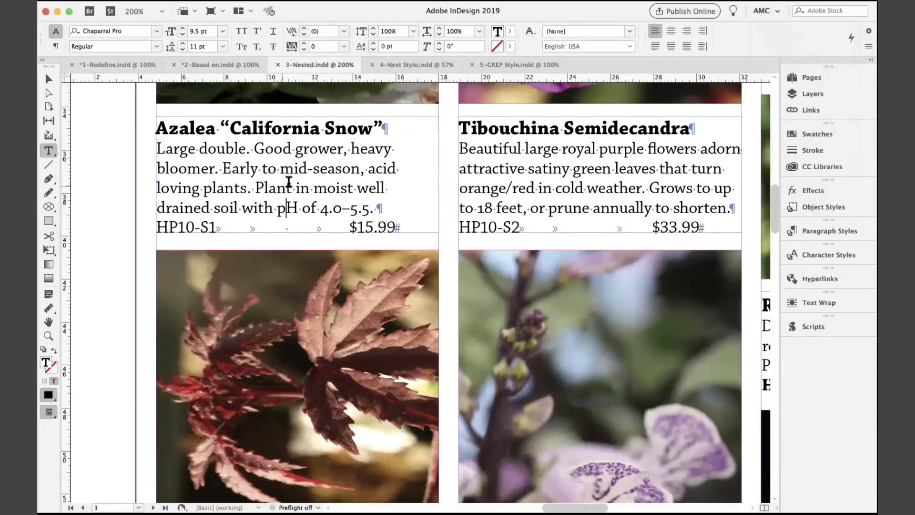
Replace the tabs and space between HP10-S1 and $15.99 in the Azalea entry with a single right indent tab
click(241, 190)
click(345, 227)
key(BackSpace)
key(BackSpace)
key(BackSpace)
key(BackSpace)
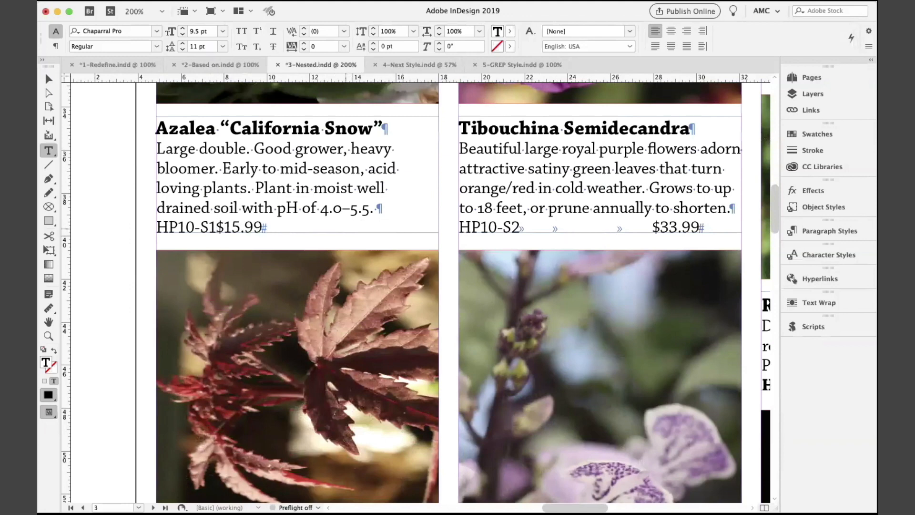
key(shift+Tab)
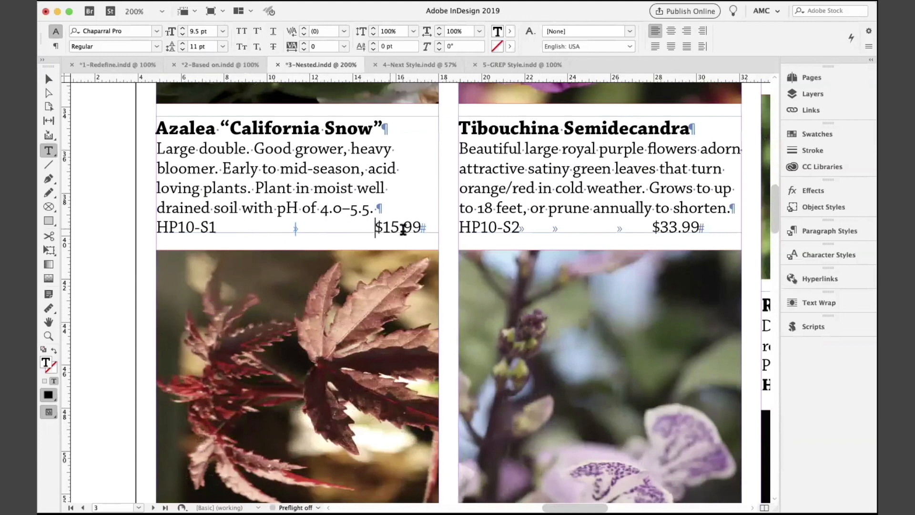
Look up the Right Indent Tab among the special characters that can be inserted
click(209, 1)
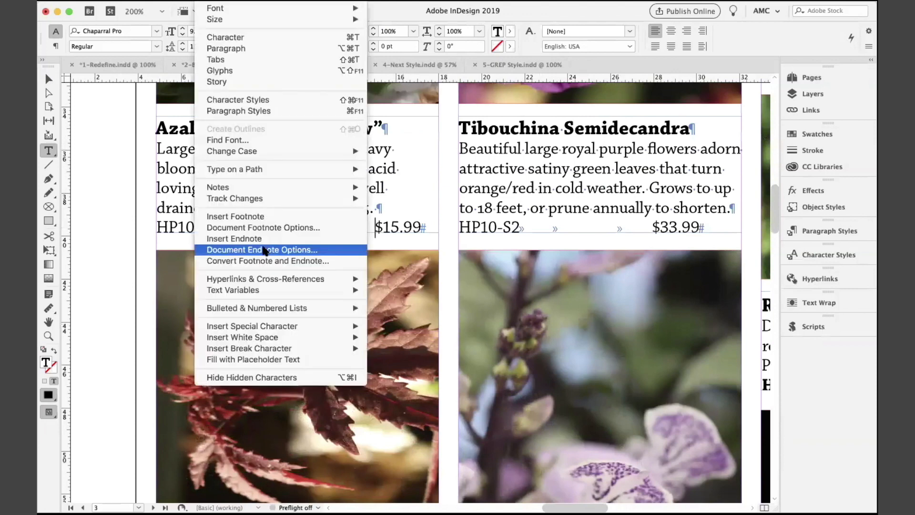
mouse_move(265, 327)
mouse_move(413, 372)
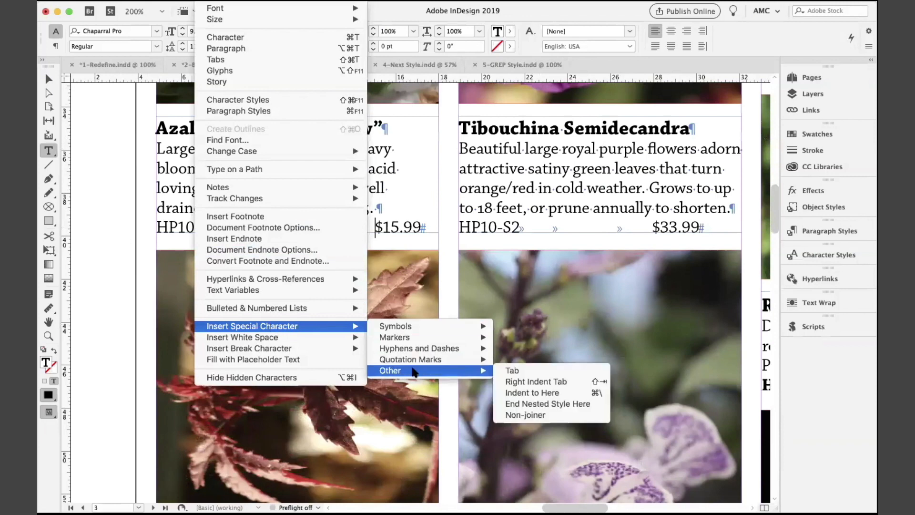
click(576, 381)
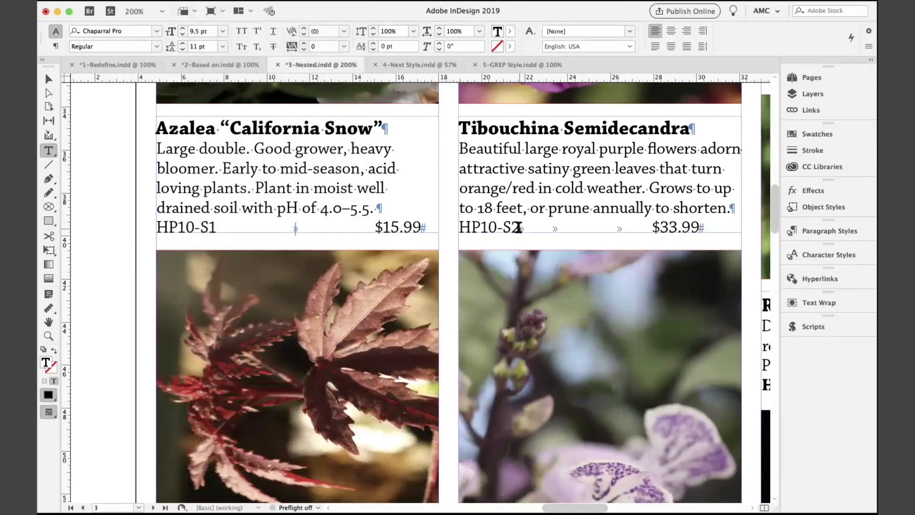
Replace the tabs between HP10-S2 and $33.99 in the Tibouchina entry with a single right indent tab
drag(520, 228, 651, 227)
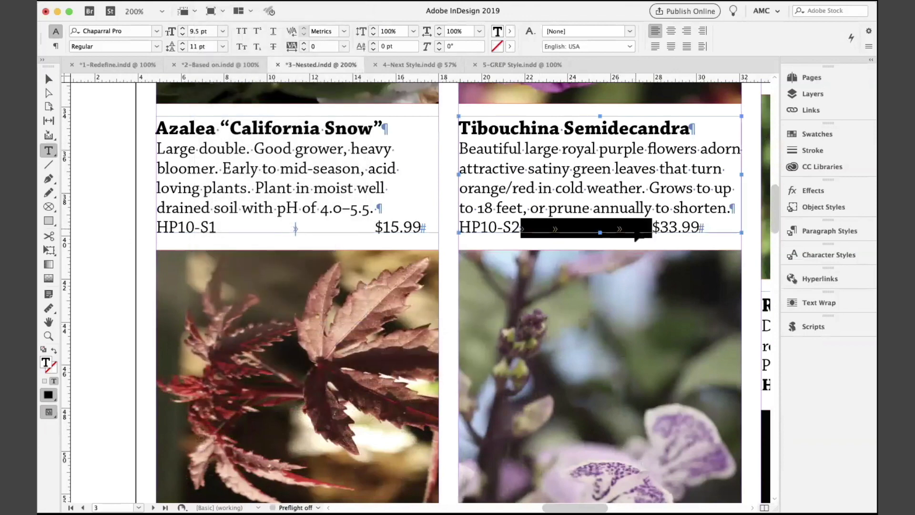
key(super+v)
key(super+z)
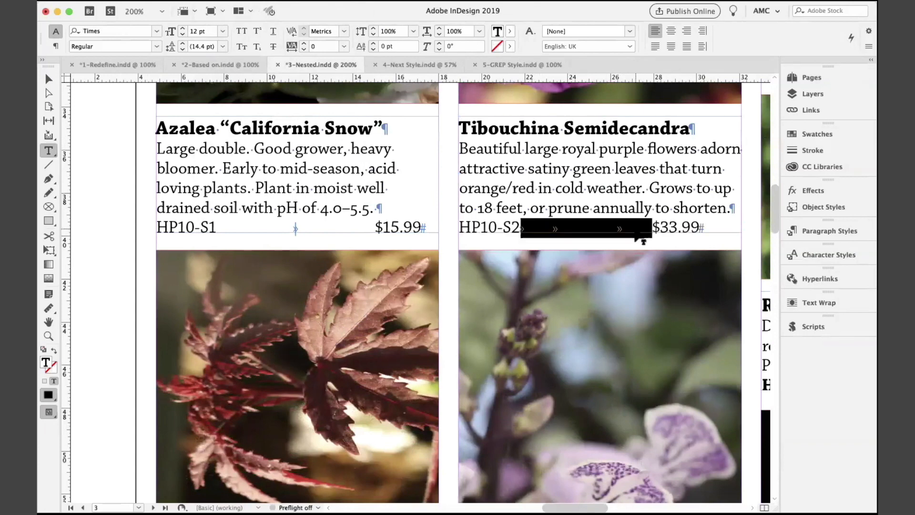
key(shift+Tab)
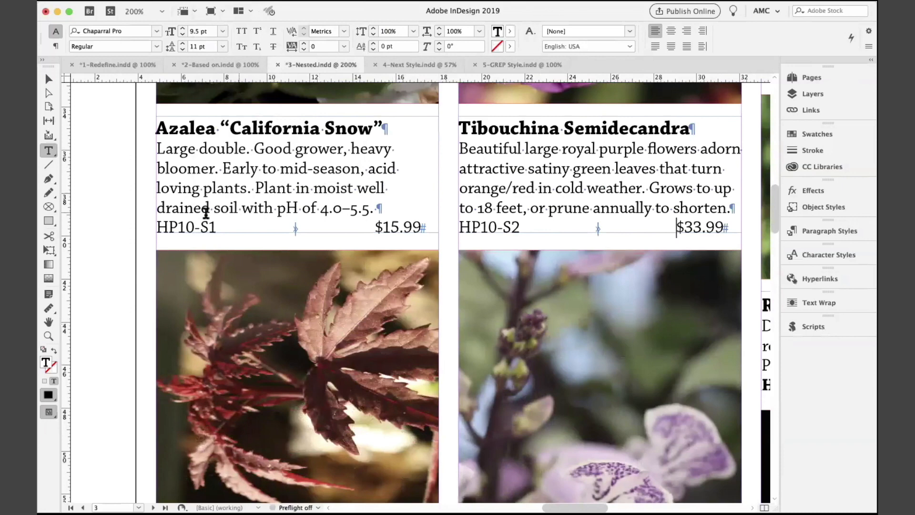
Check which paragraph style is applied to the Azalea entry's price line
click(413, 228)
click(847, 231)
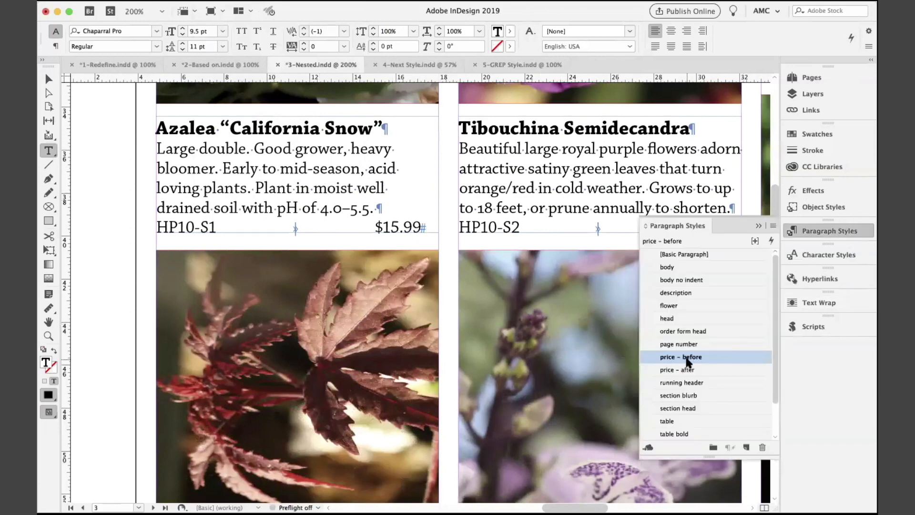
click(758, 226)
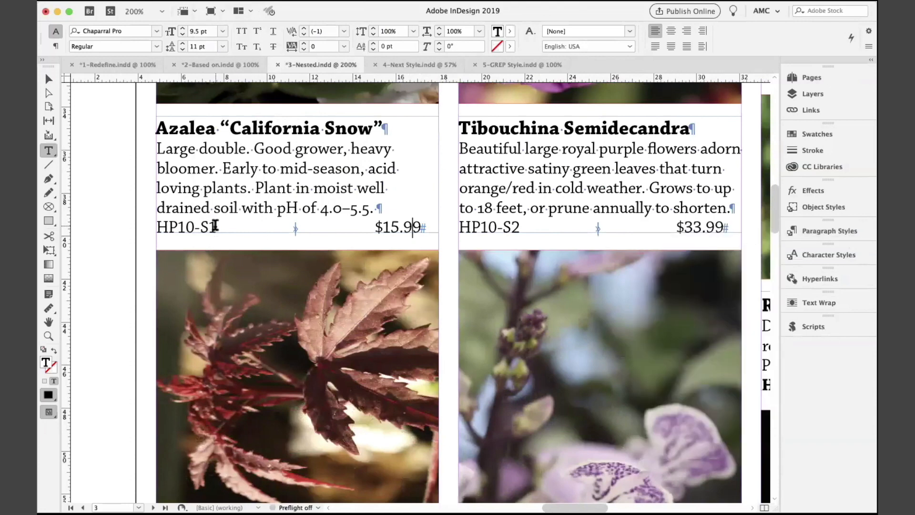
In the Azalea price line, apply the bold character style to HP10-S1 and the superscript character style to the 99 of $15.99
drag(210, 227, 166, 230)
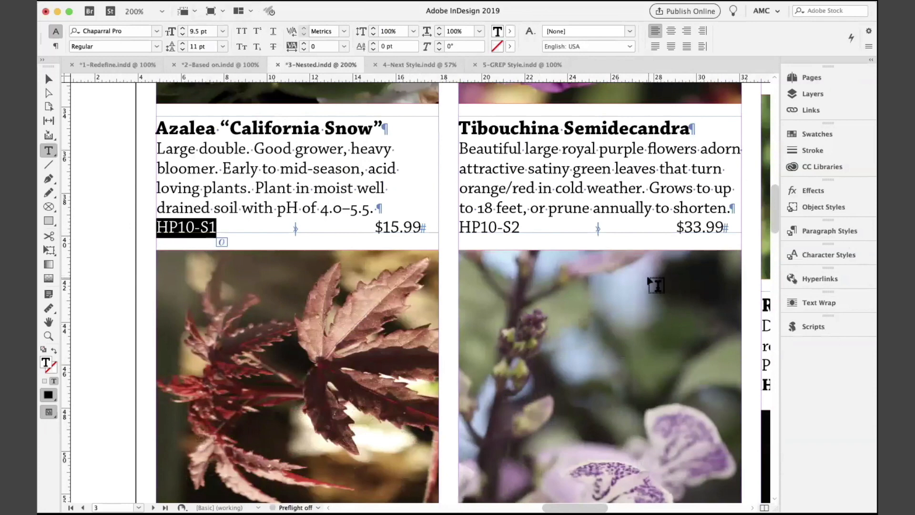
click(832, 253)
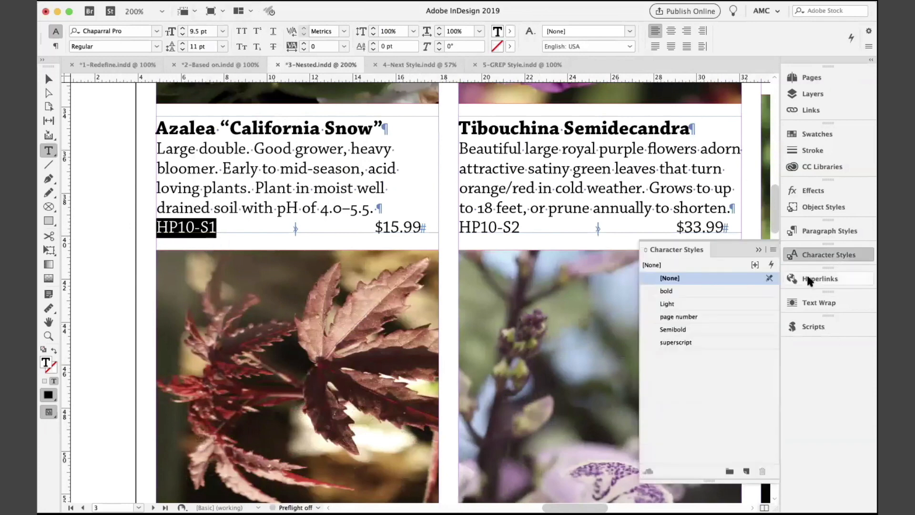
click(673, 290)
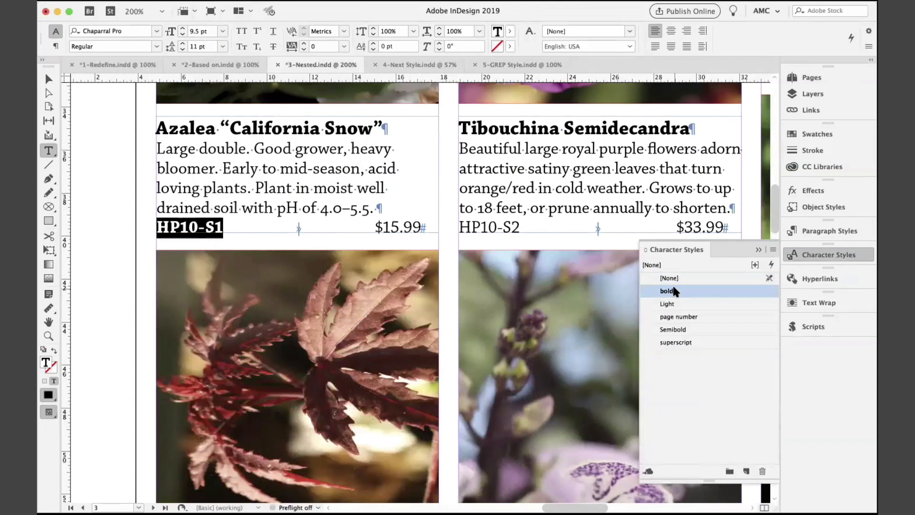
click(403, 227)
drag(403, 227, 421, 228)
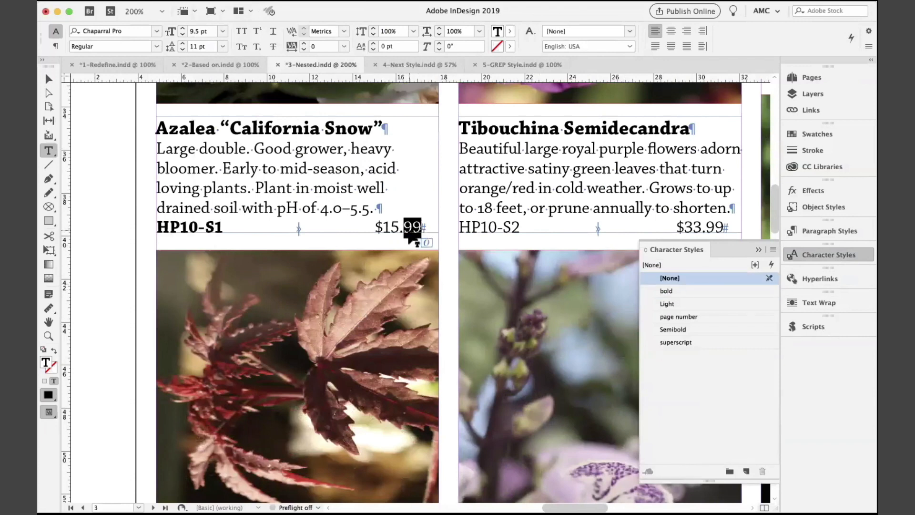
click(678, 342)
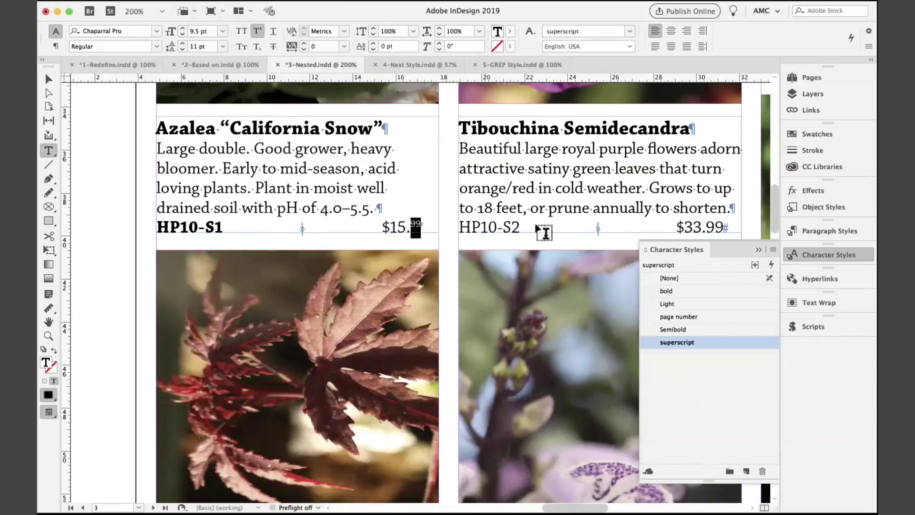
Edit the price – before paragraph style used by the HP10-S2 line and add a new nested style to it
click(512, 225)
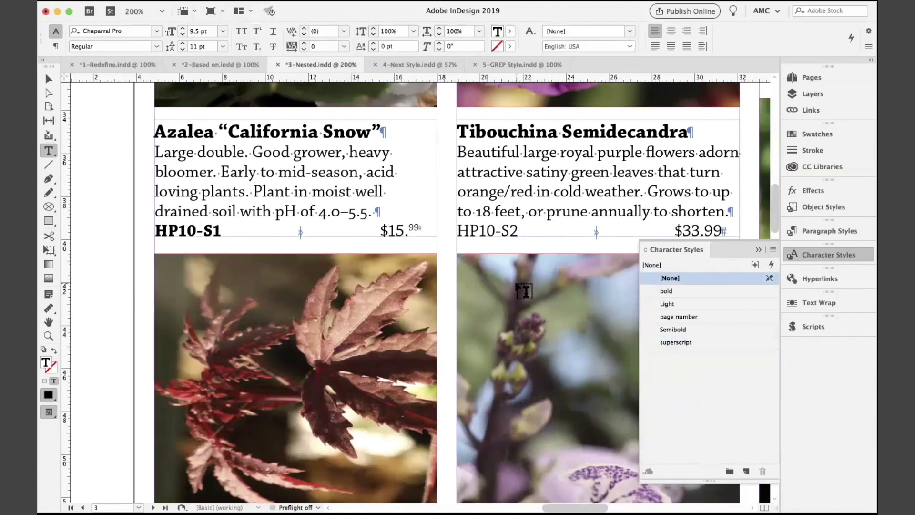
scroll(524, 291, down, 2)
scroll(524, 291, right, 3)
click(841, 225)
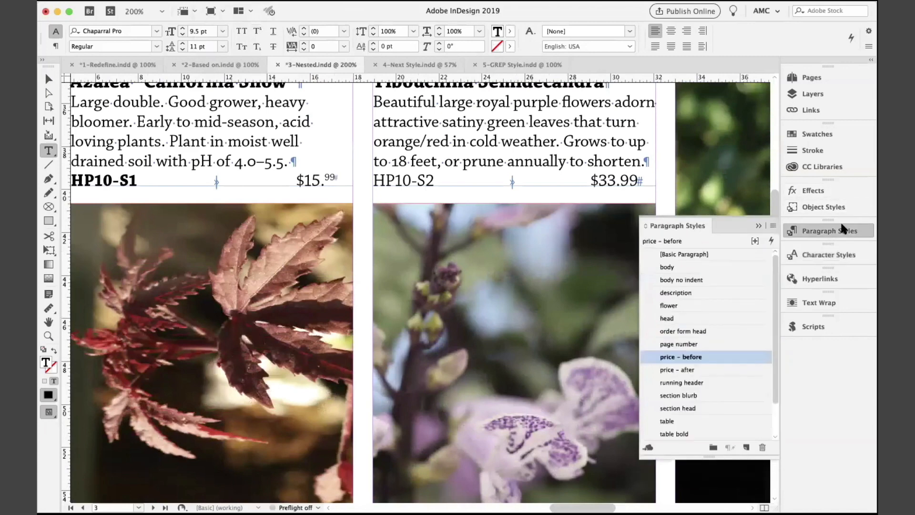
right_click(660, 360)
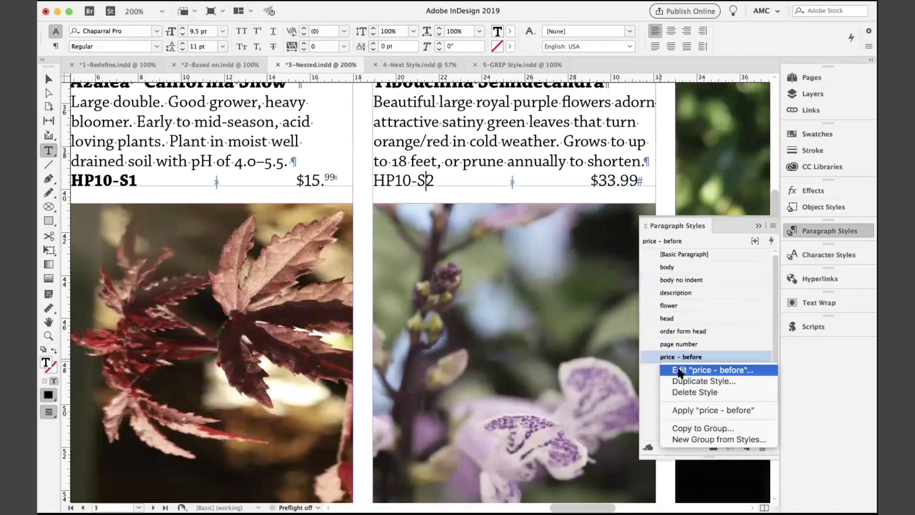
click(679, 370)
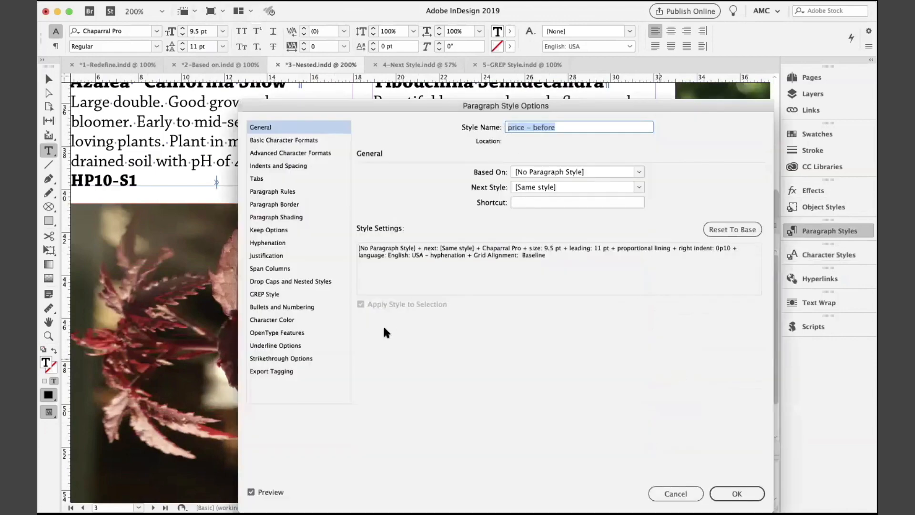
click(297, 281)
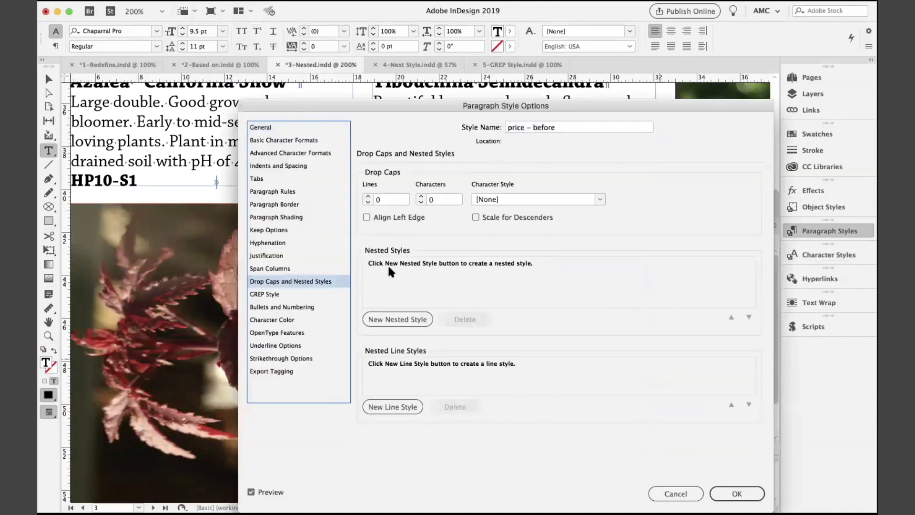
click(403, 317)
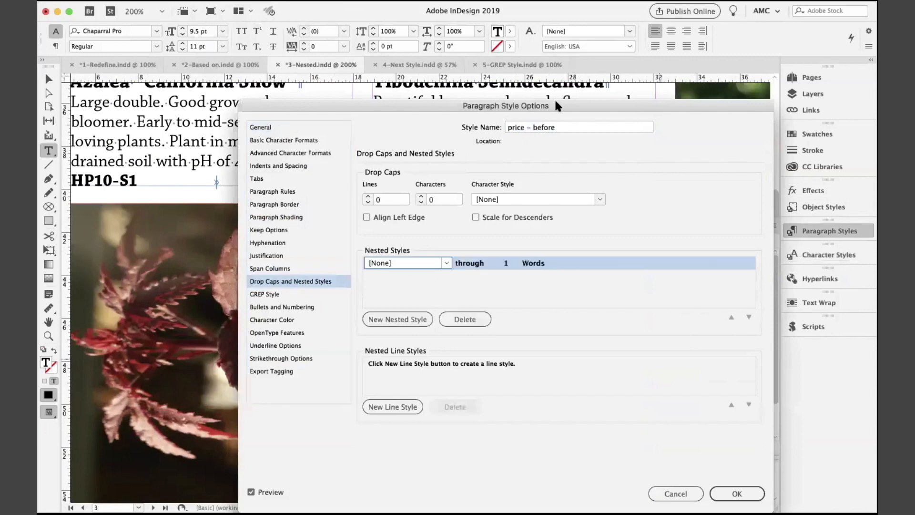
drag(557, 99, 578, 200)
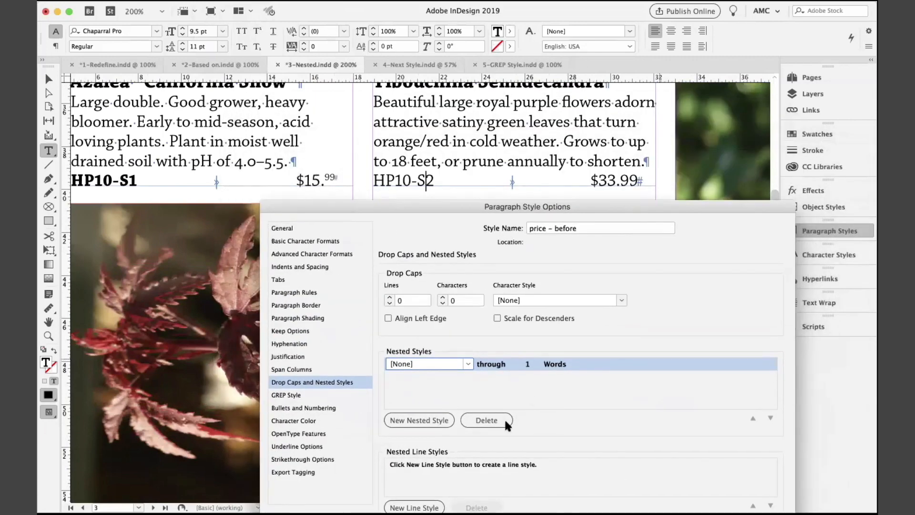
Examine the character style choices and the through/up to choices of the new nested style
click(434, 362)
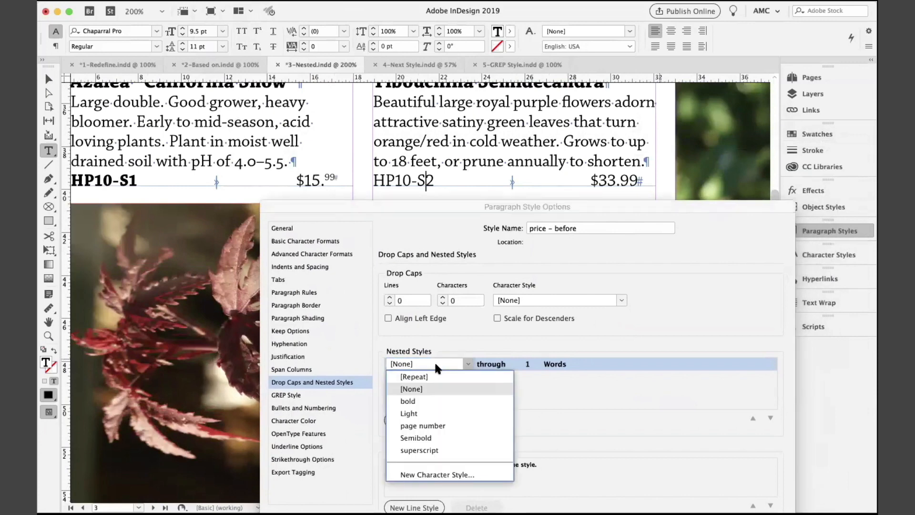
click(466, 341)
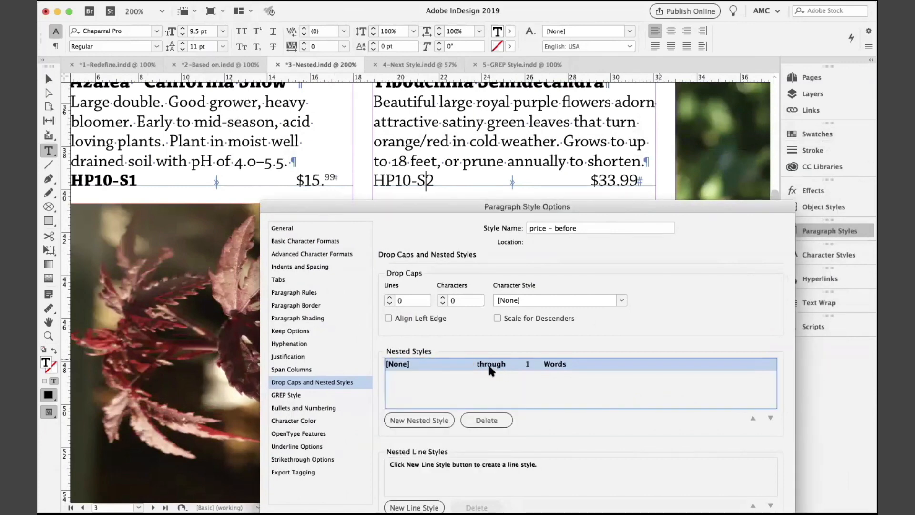
click(501, 364)
click(512, 364)
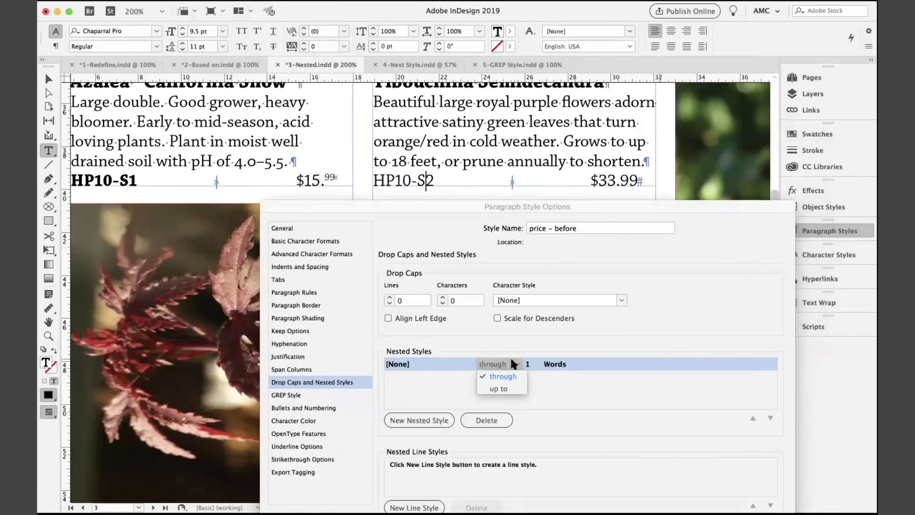
click(563, 394)
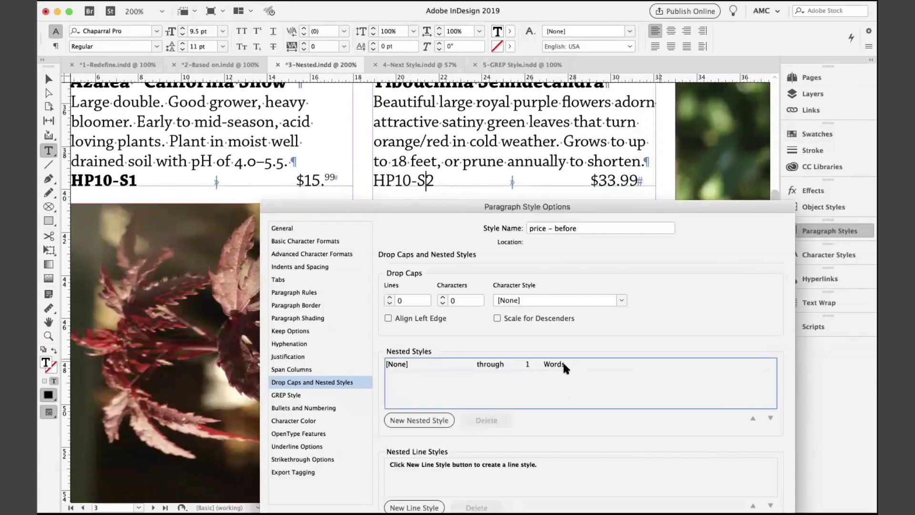
drag(612, 206, 605, 260)
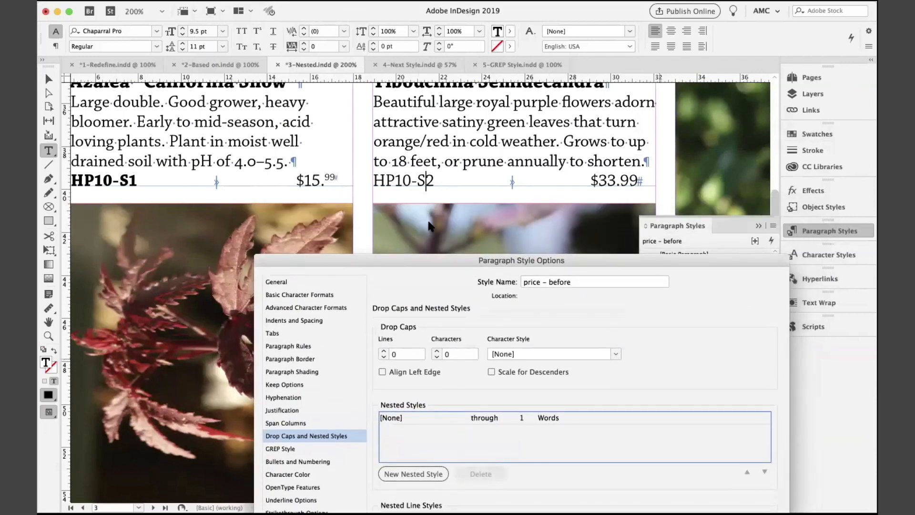
Set the first nested style to bold through 1 Words and preview it on the Tibouchina price line
click(394, 417)
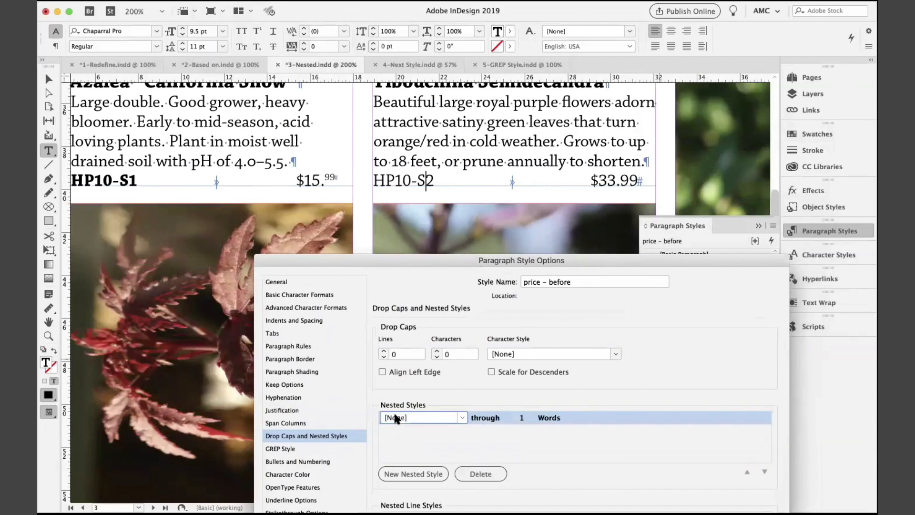
click(417, 417)
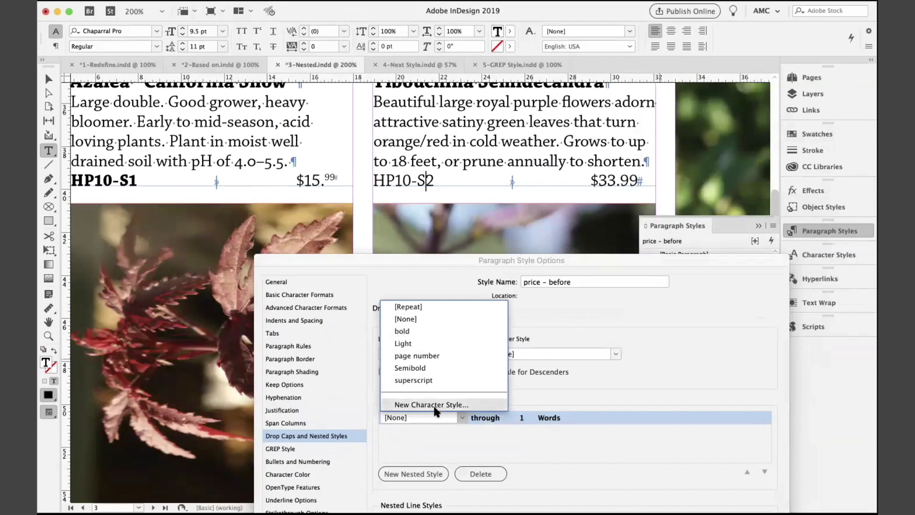
click(434, 330)
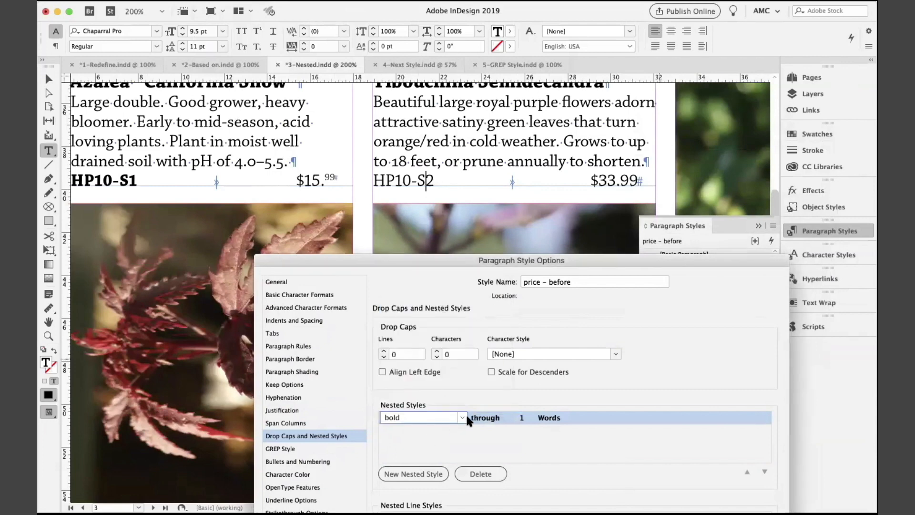
drag(604, 257, 608, 210)
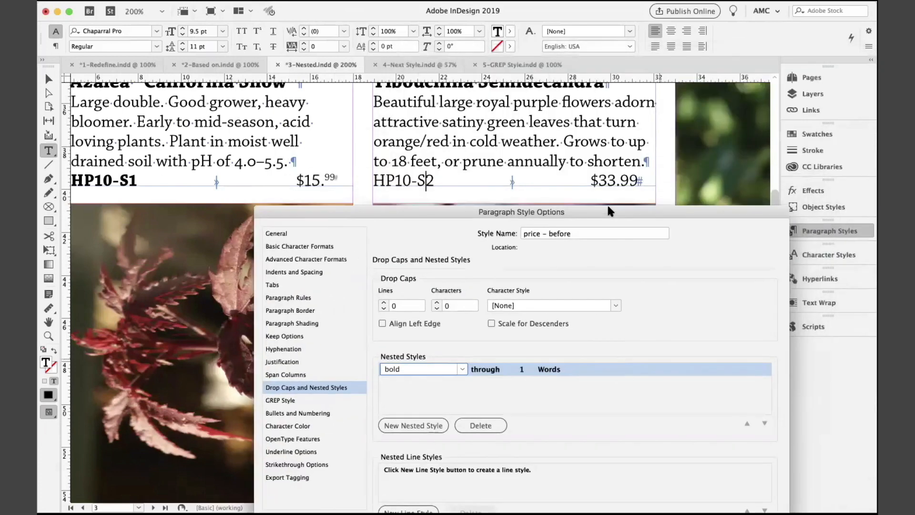
click(531, 390)
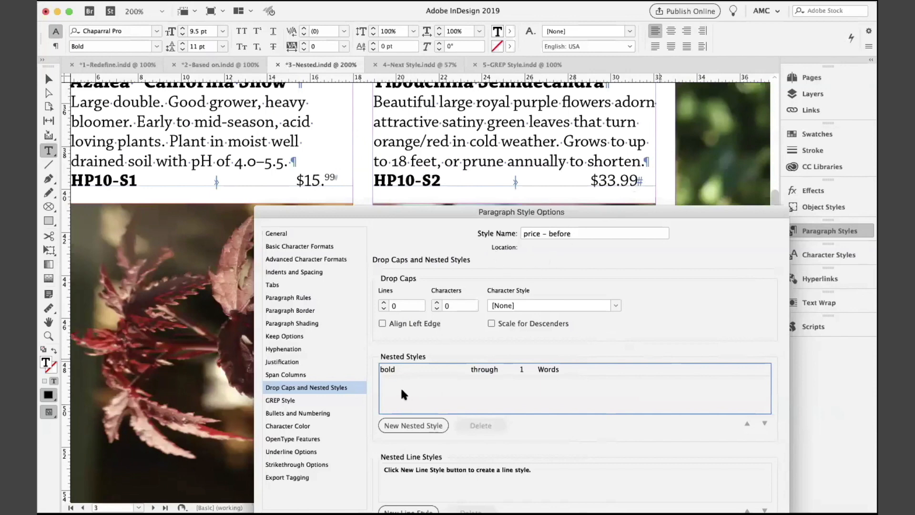
Add a second nested style applying [None] through 1 period character (".")
click(419, 425)
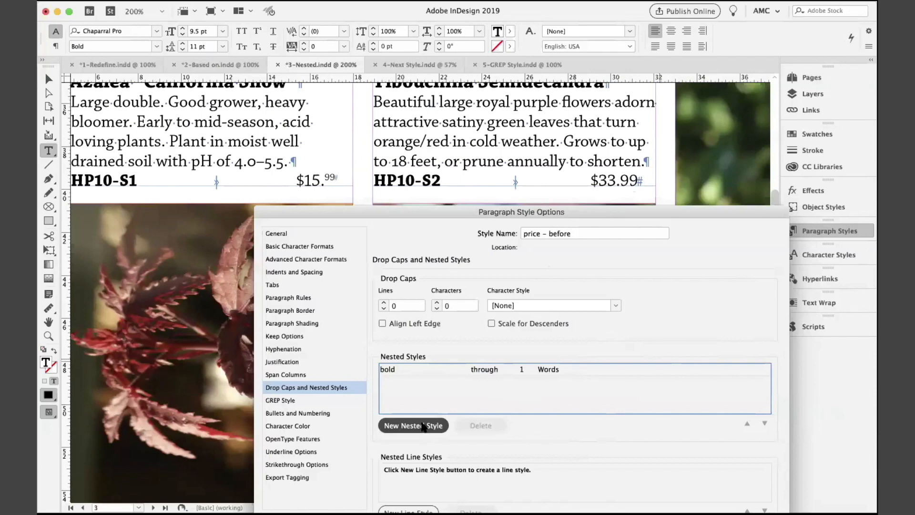
click(419, 425)
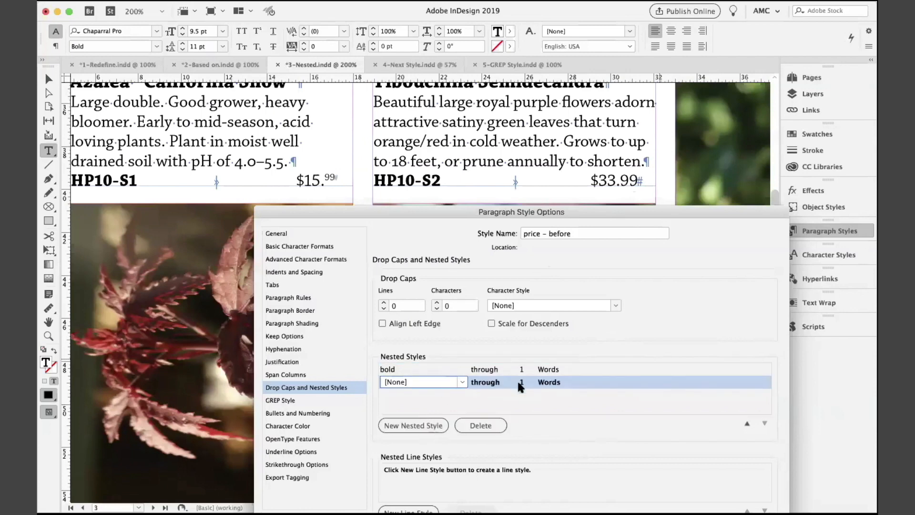
click(551, 383)
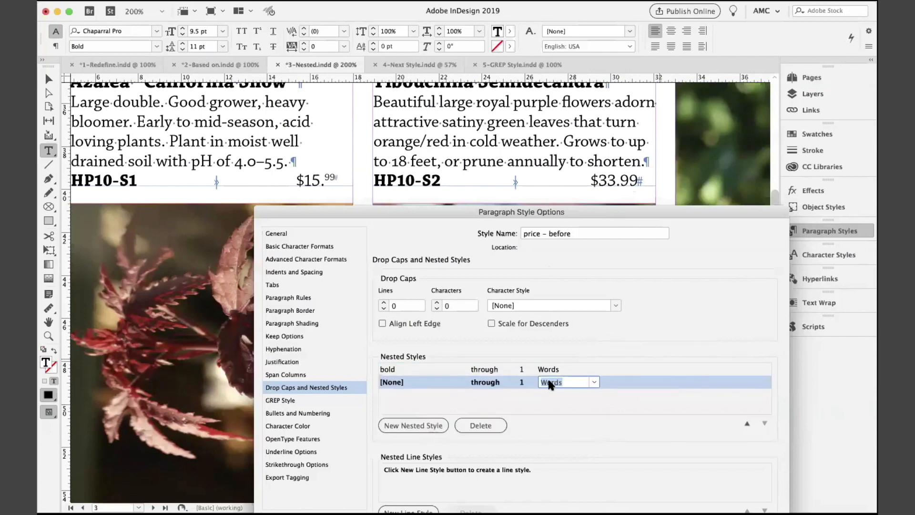
key(BackSpace)
text(.)
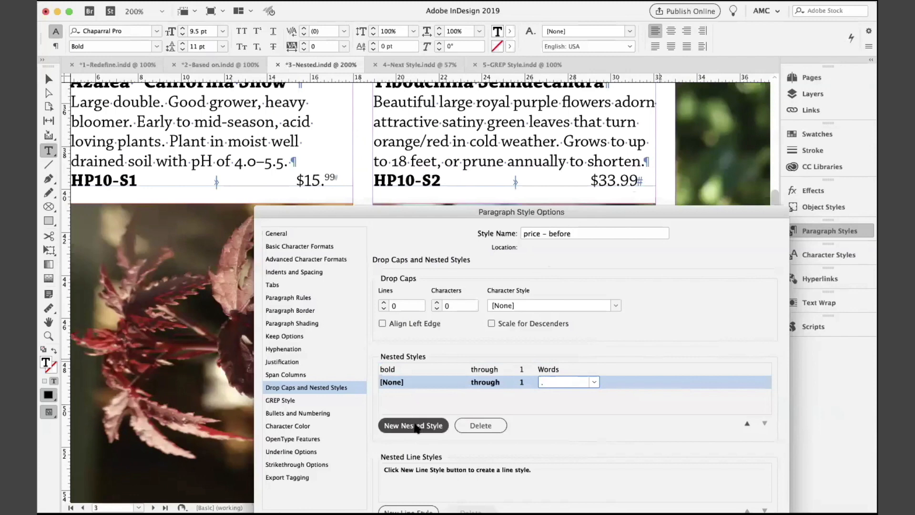
Add a third nested style applying superscript through 2 Characters and save the price – before paragraph style
click(413, 425)
click(458, 394)
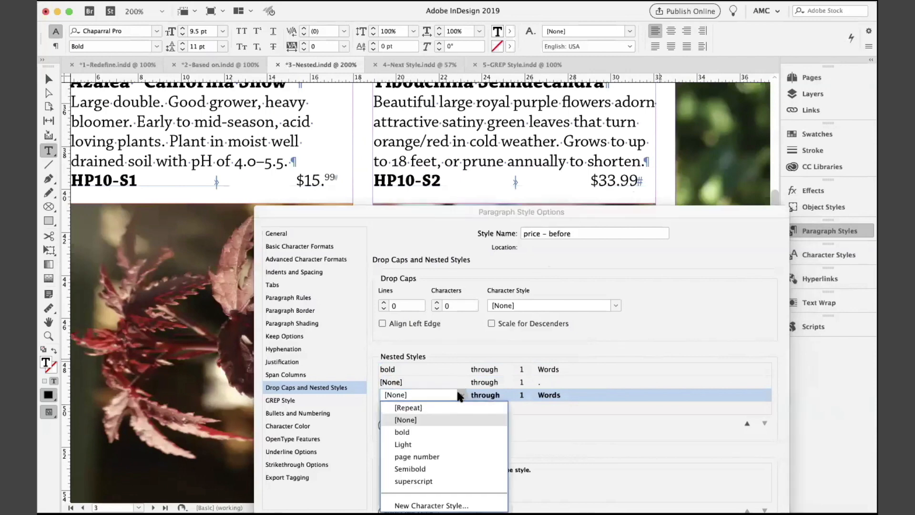
click(439, 479)
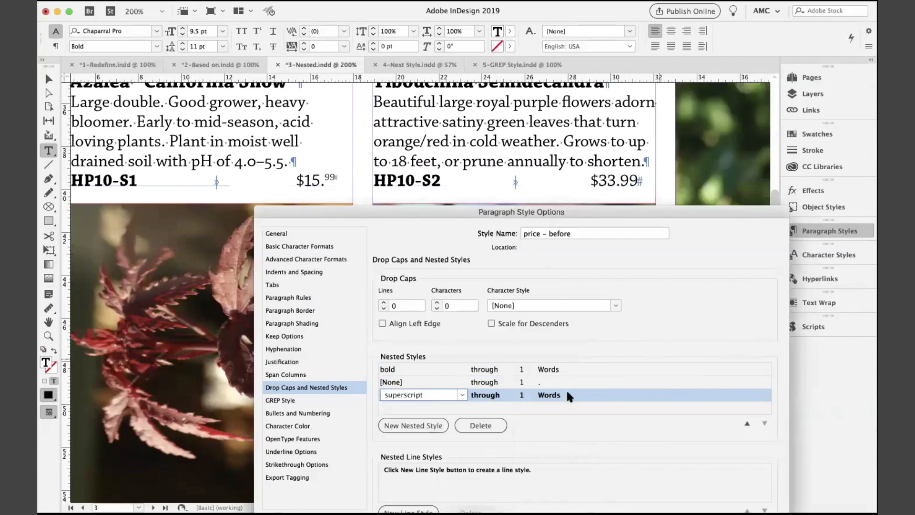
click(560, 389)
click(593, 394)
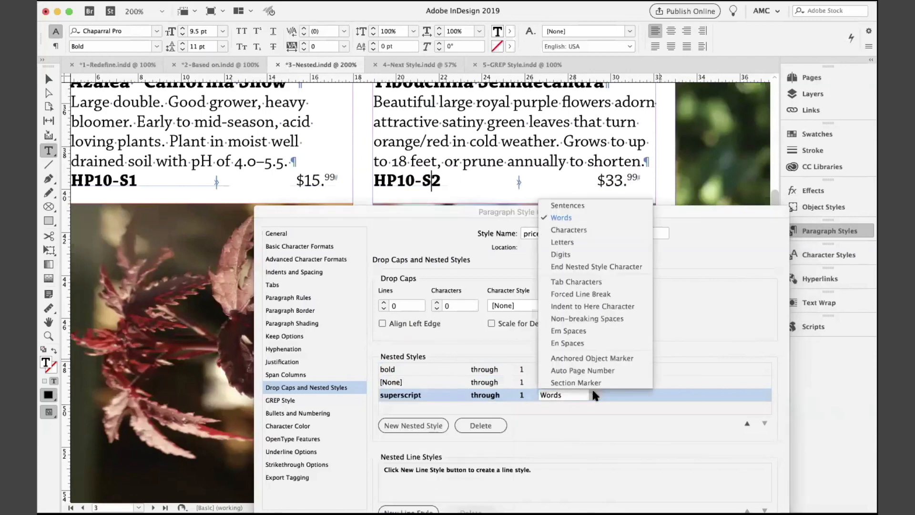
click(610, 232)
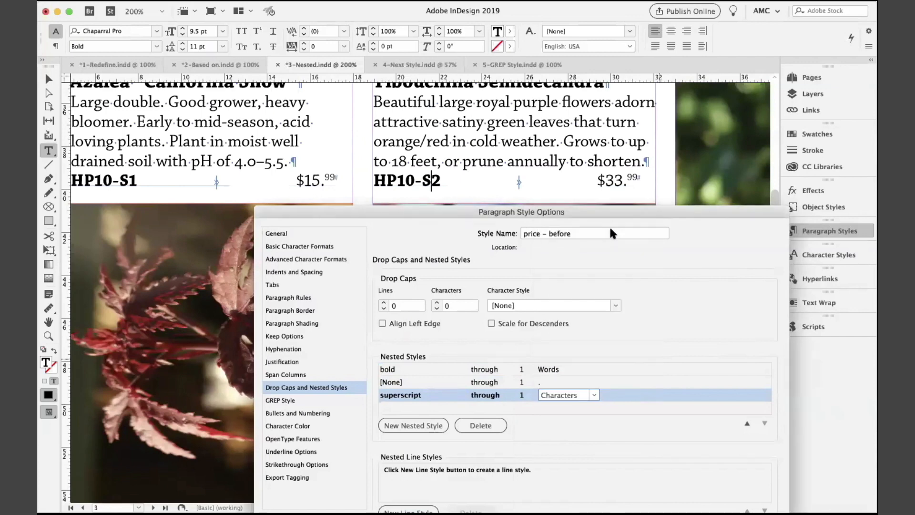
click(521, 391)
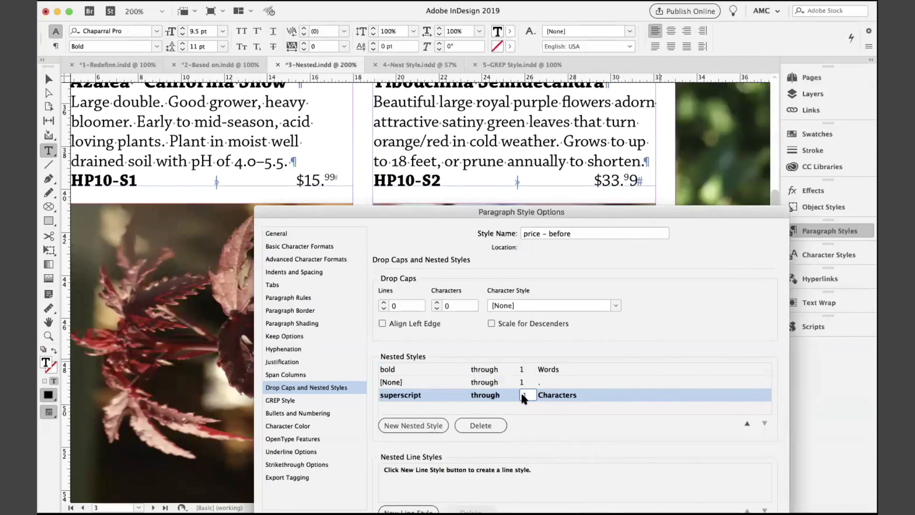
click(550, 422)
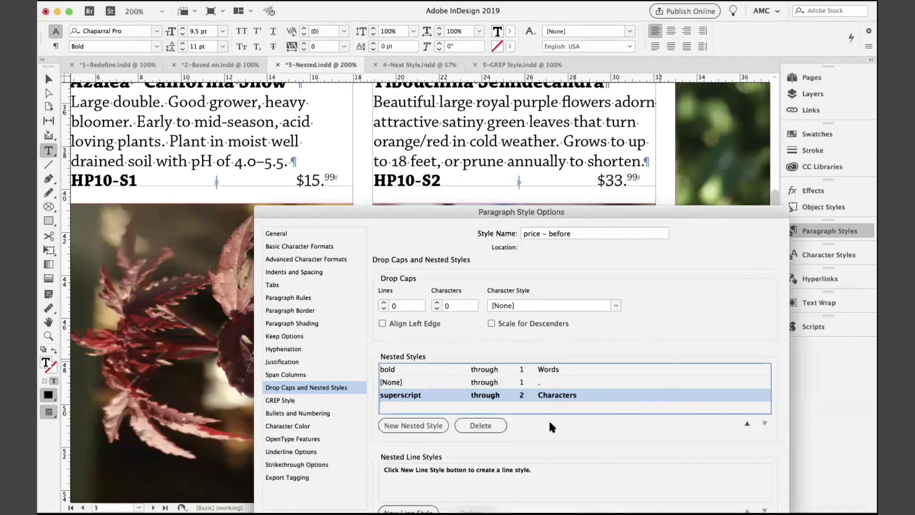
drag(619, 205, 658, 66)
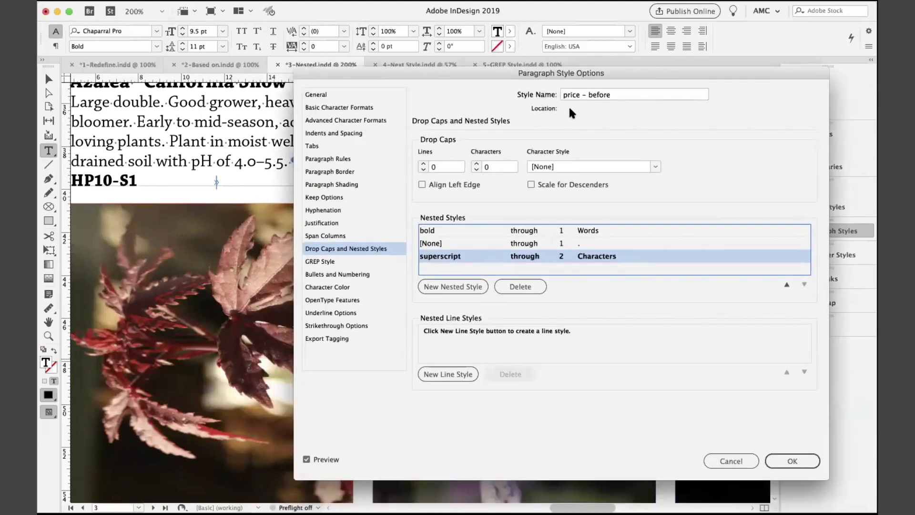
click(792, 461)
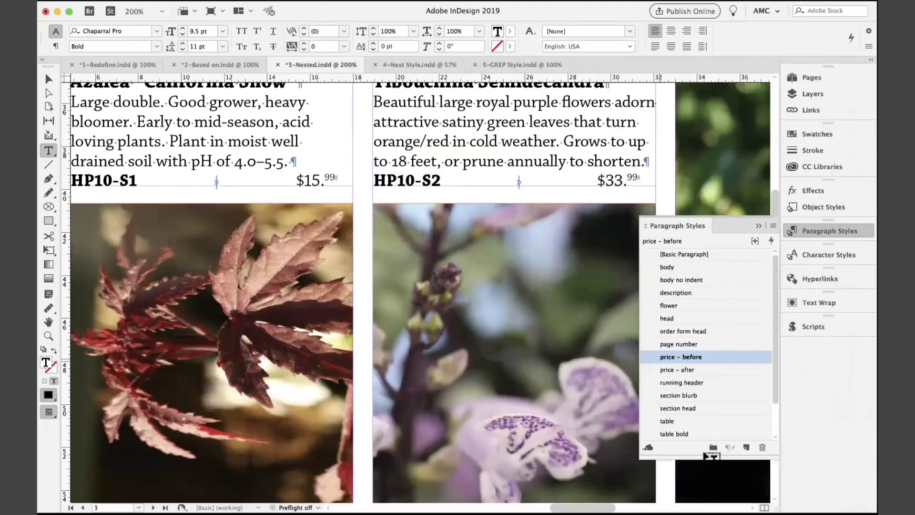
Check the item code and price formatting on other catalog entries, including the HP10-S3 price line
scroll(530, 342, down, 10)
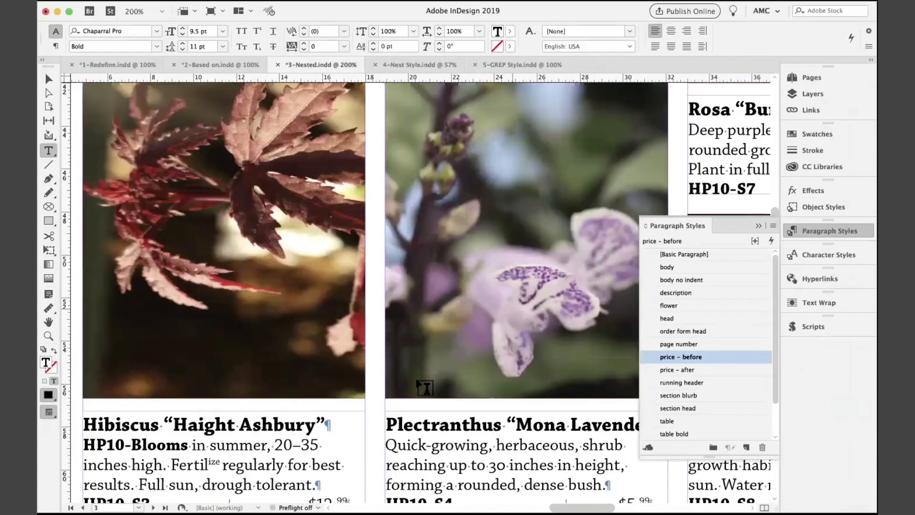
scroll(424, 389, down, 20)
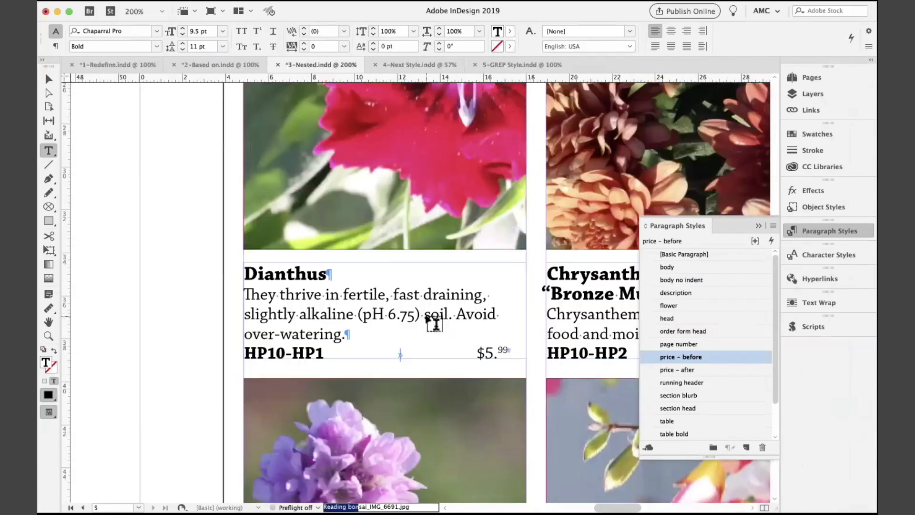
scroll(433, 323, up, 15)
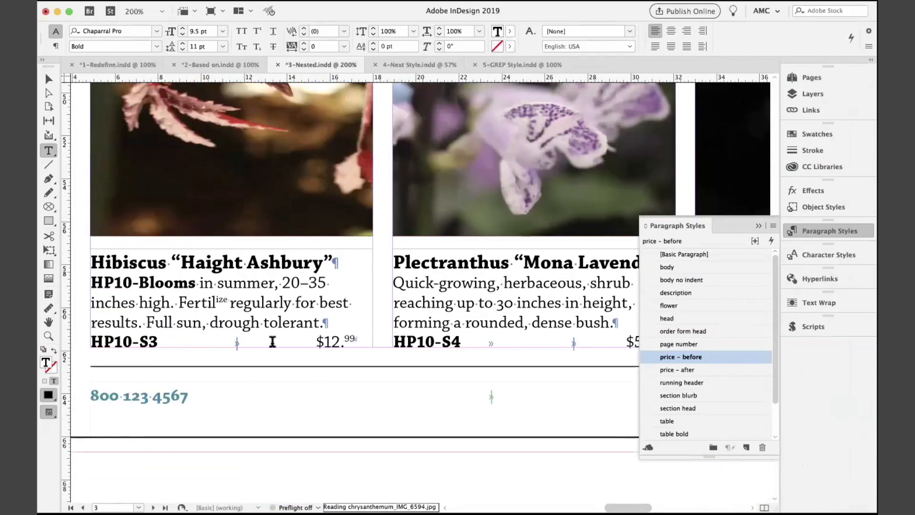
click(324, 342)
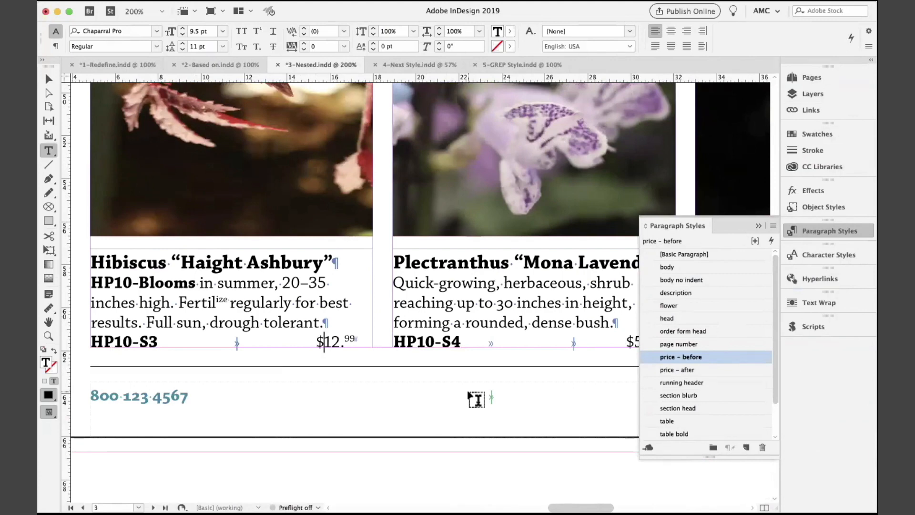
Switch to the 4-Next Style document and magnify the Container Plants text on page 4
click(406, 65)
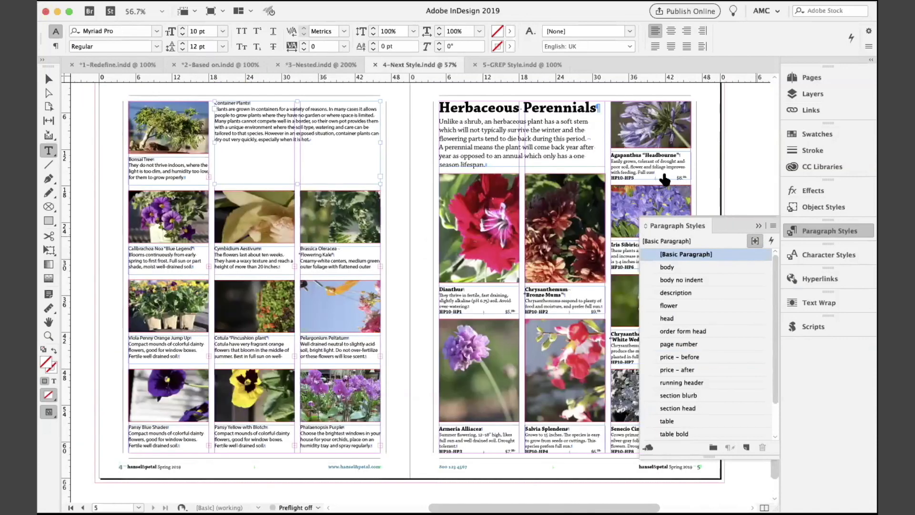
click(495, 147)
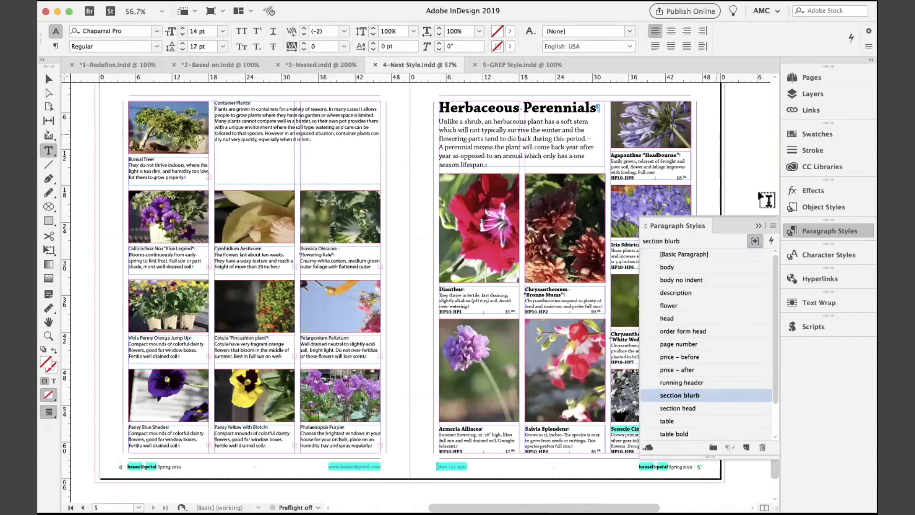
click(758, 224)
click(231, 110)
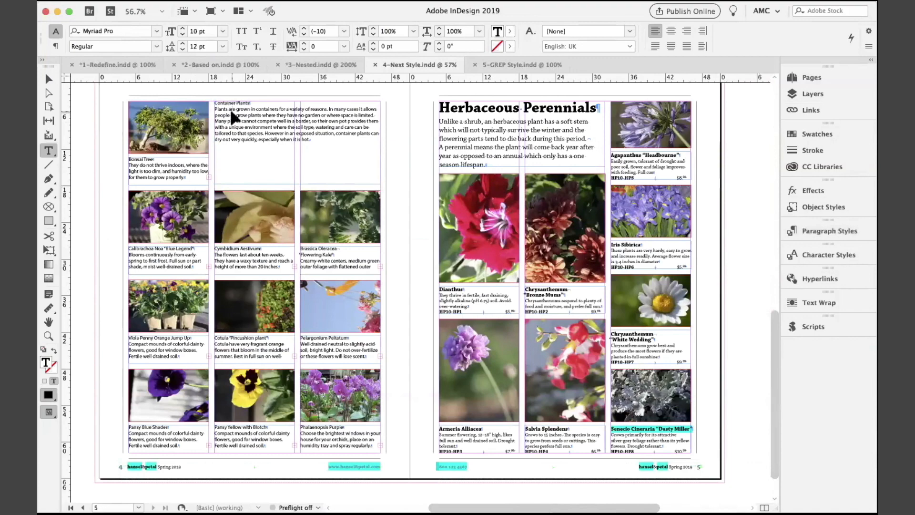
key(super+equal)
key(super+equal)
key(super+equal)
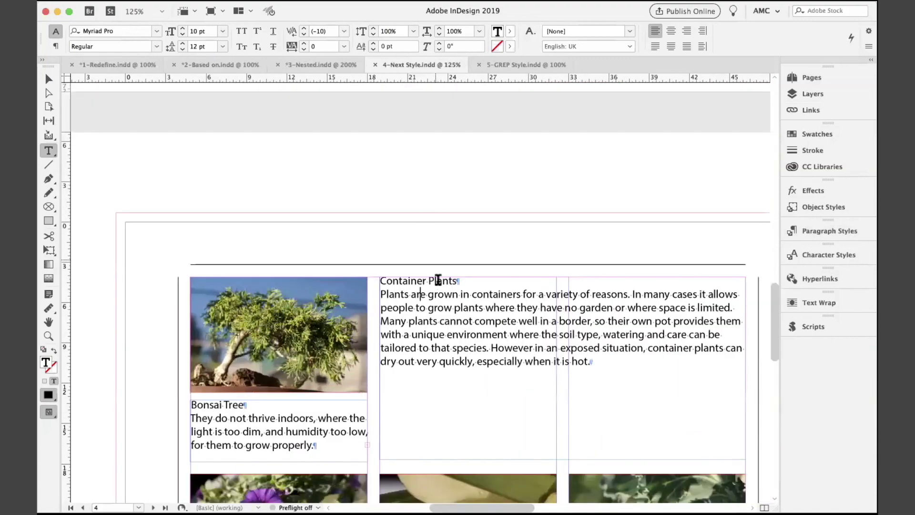
scroll(440, 293, down, 3)
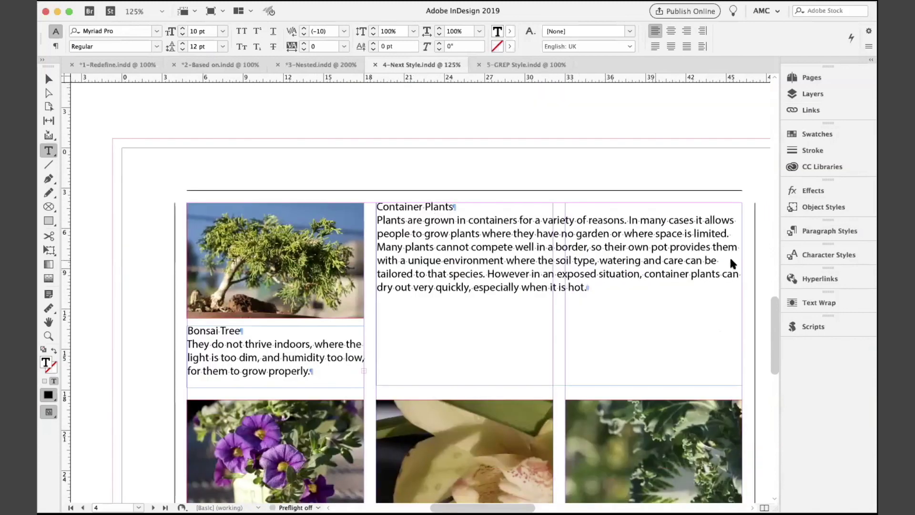
Check which paragraph styles the Container Plants text and the Herbaceous Perennials heading use
click(808, 229)
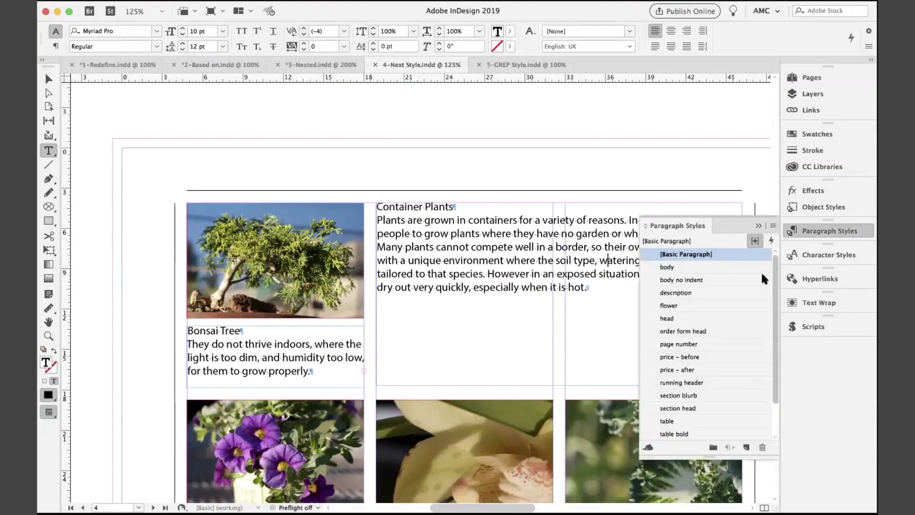
click(514, 272)
scroll(515, 267, right, 5)
scroll(516, 268, up, 4)
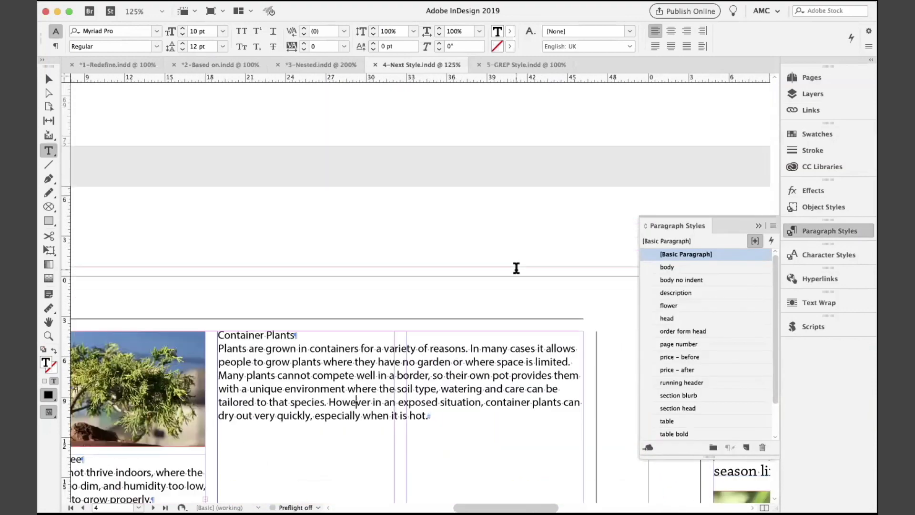
scroll(516, 267, down, 5)
scroll(516, 268, right, 6)
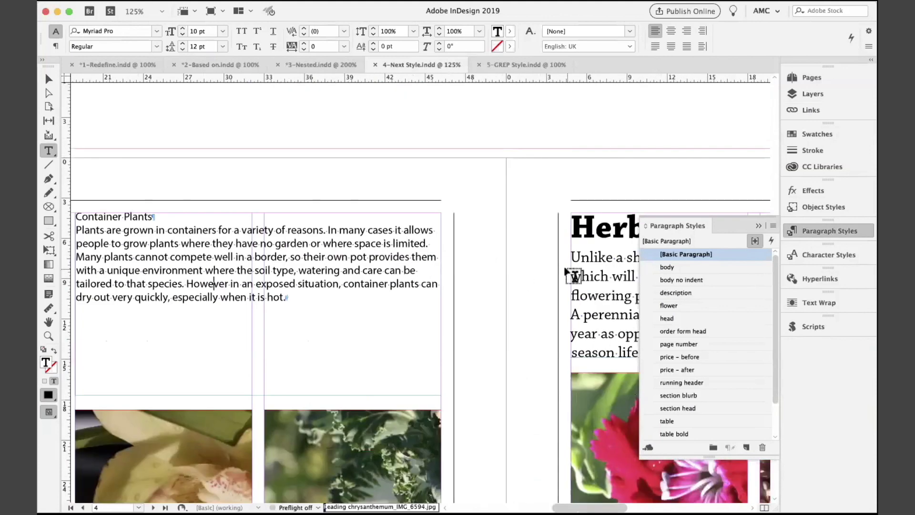
click(599, 227)
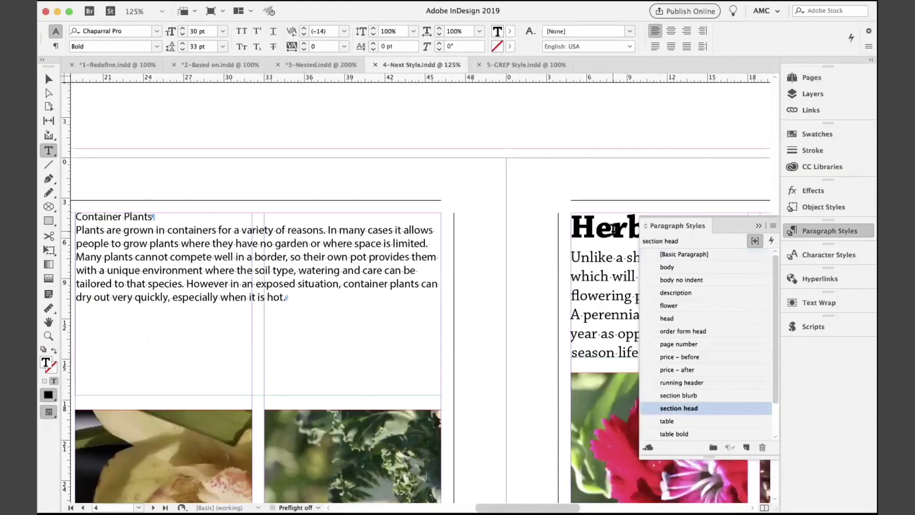
Apply the section head paragraph style to the Container Plants heading
click(390, 291)
scroll(390, 291, left, 5)
scroll(390, 291, up, 2)
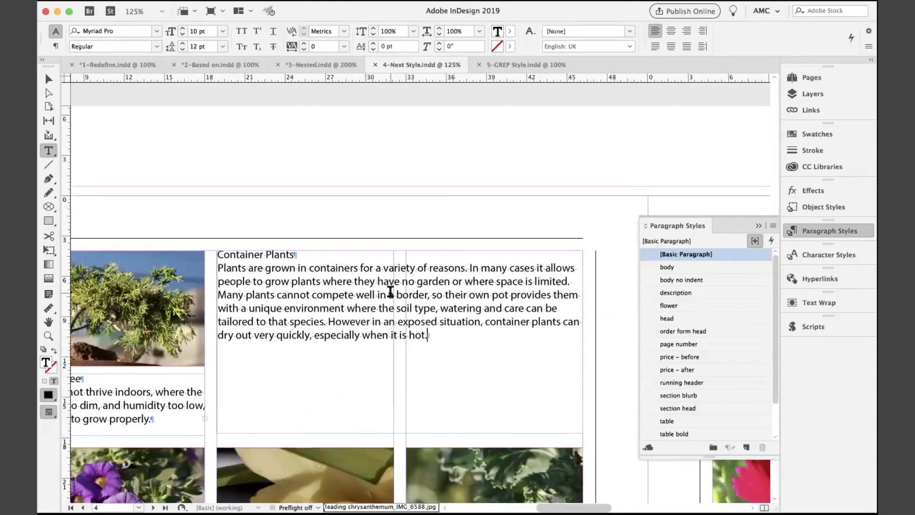
scroll(390, 291, left, 3)
click(357, 255)
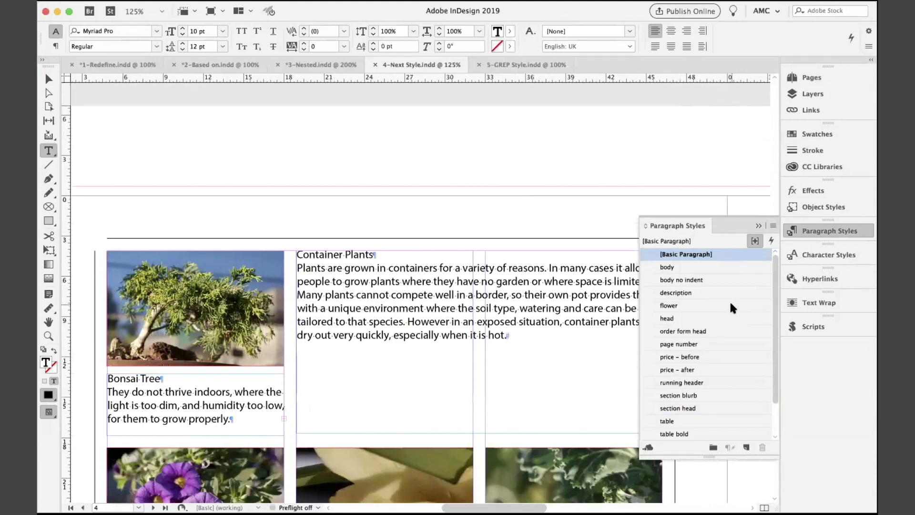
click(686, 408)
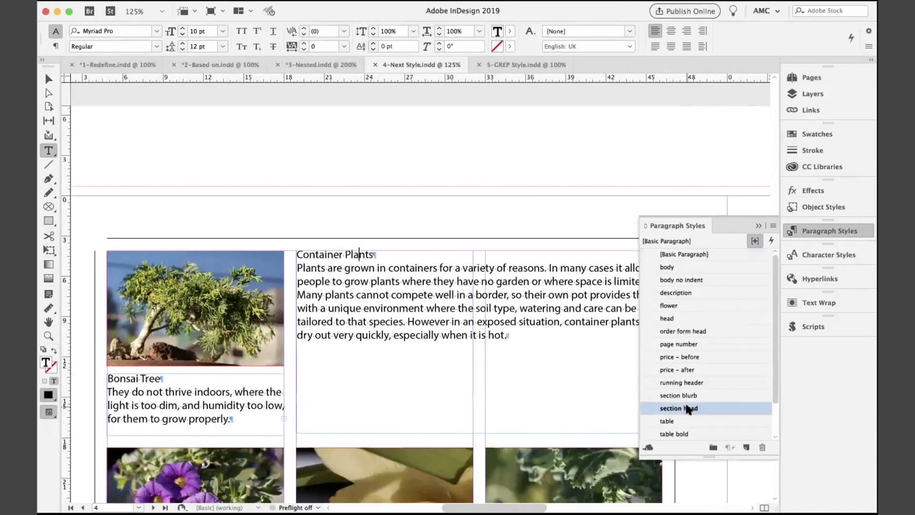
Start a new paragraph after the Container Plants heading and enter "Plants are"
click(558, 267)
key(Return)
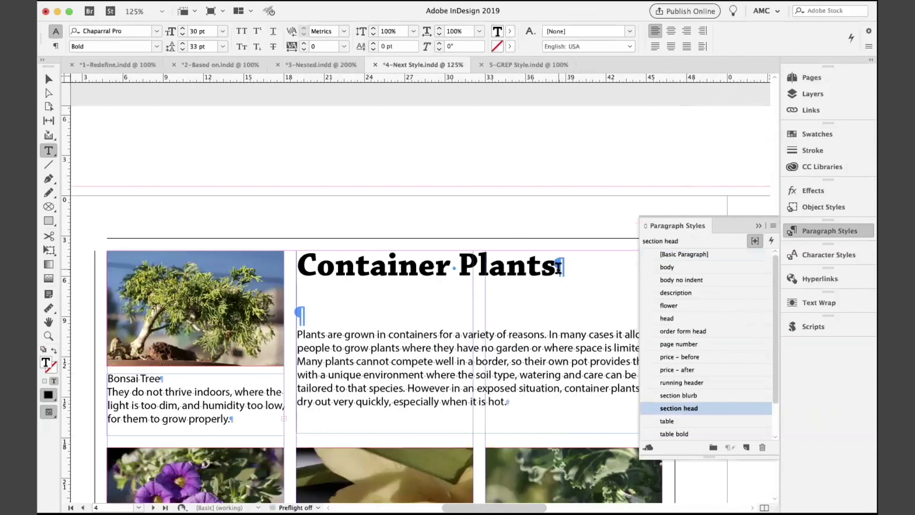
text(Plants ar)
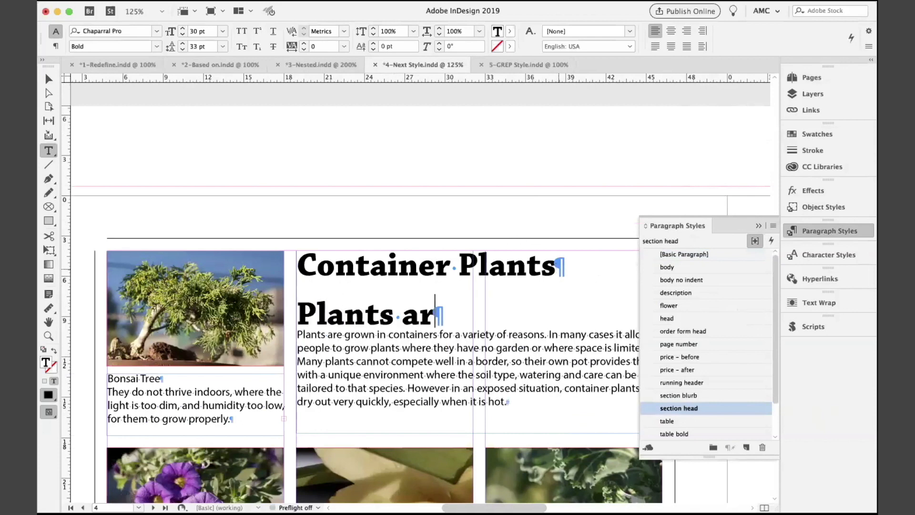
text(e)
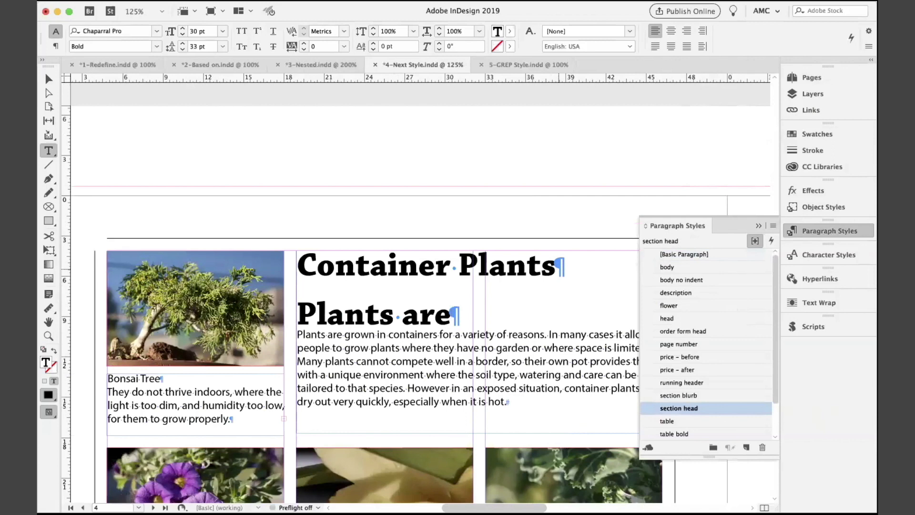
Edit the section head paragraph style so that its Next Style is section blurb
right_click(660, 410)
click(678, 418)
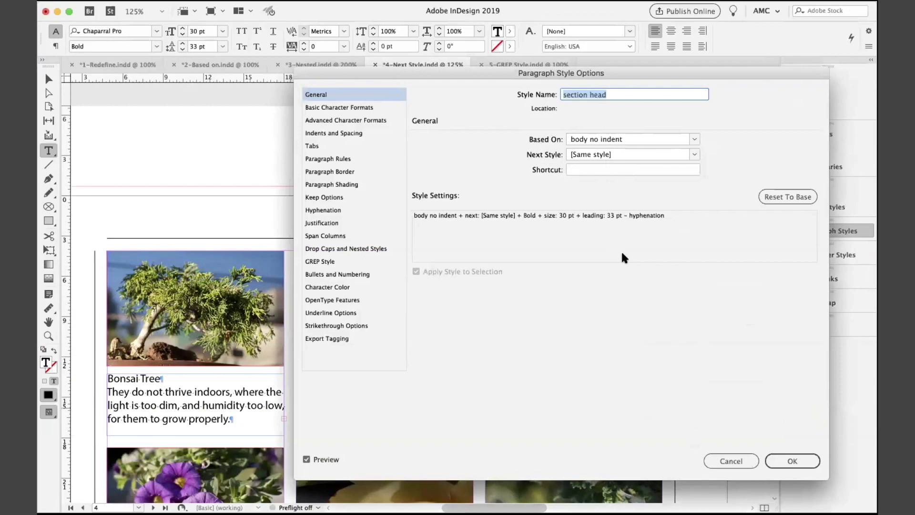
drag(501, 70, 636, 84)
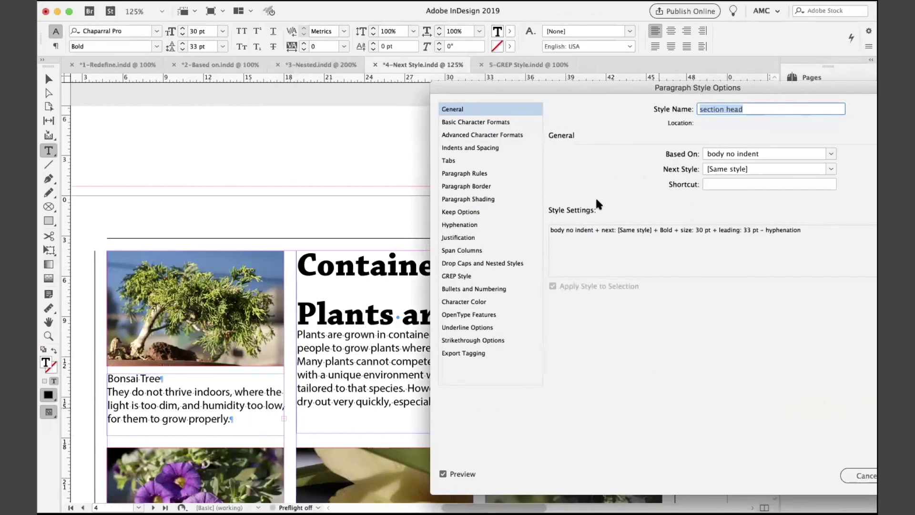
click(829, 168)
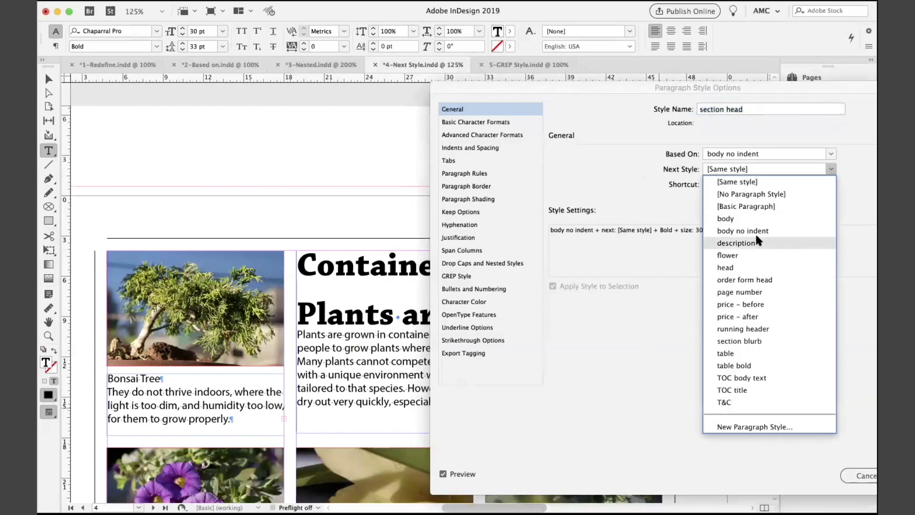
click(755, 340)
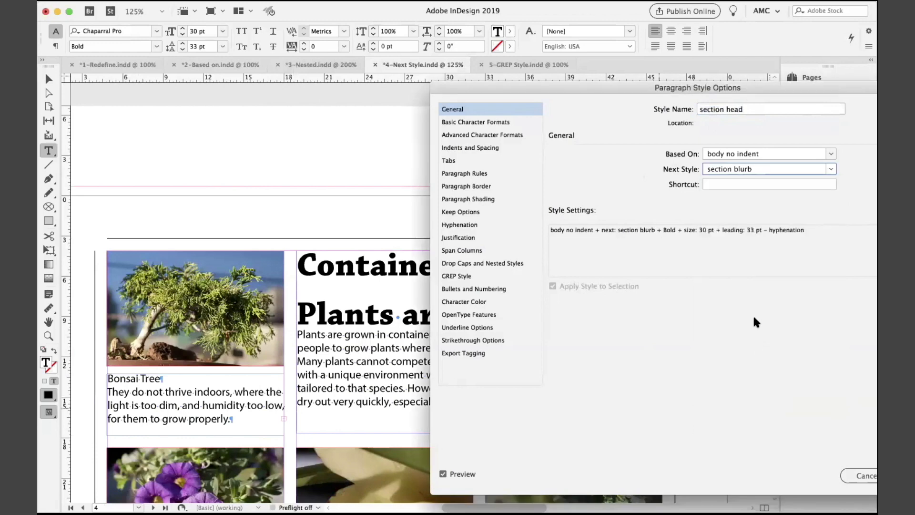
drag(778, 95, 671, 83)
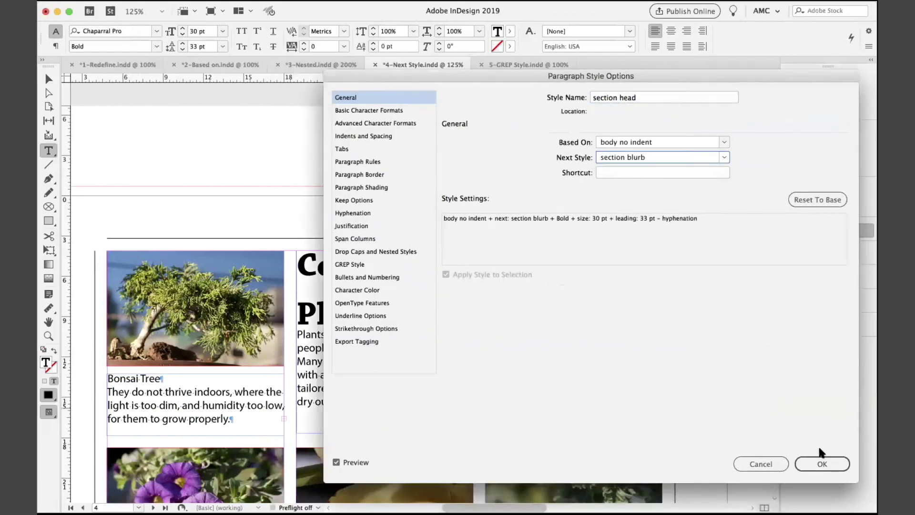
click(820, 458)
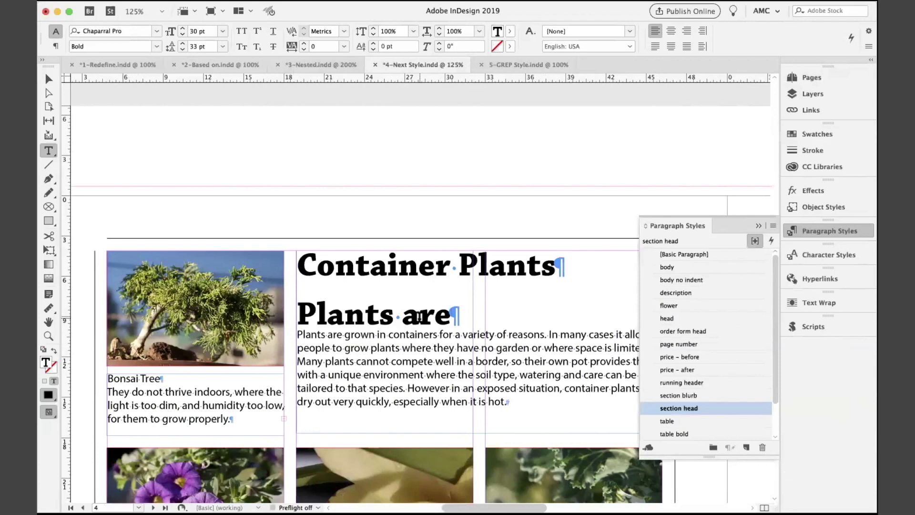
Start a new paragraph directly after the Container Plants heading and enter the filler text "sieost rioj twj rwj rpq rq"
click(556, 268)
key(Return)
text(sieost rioj twj rwj rpq rq)
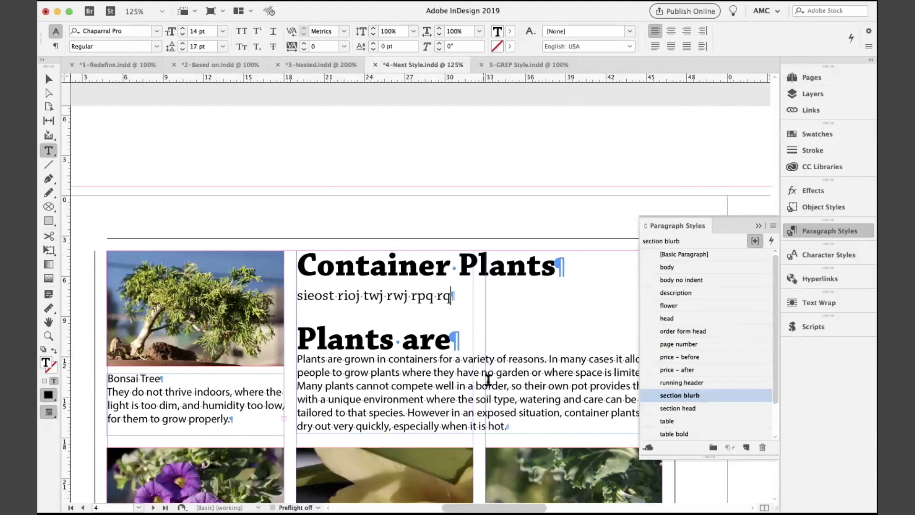
Delete the "Plants are" paragraph and the filler text paragraph below the Container Plants heading
double_click(341, 337)
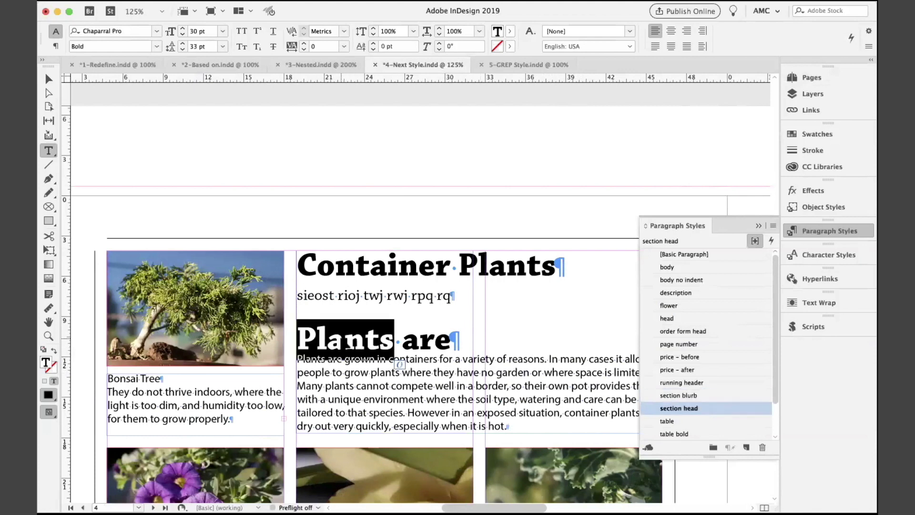
click(344, 341)
key(BackSpace)
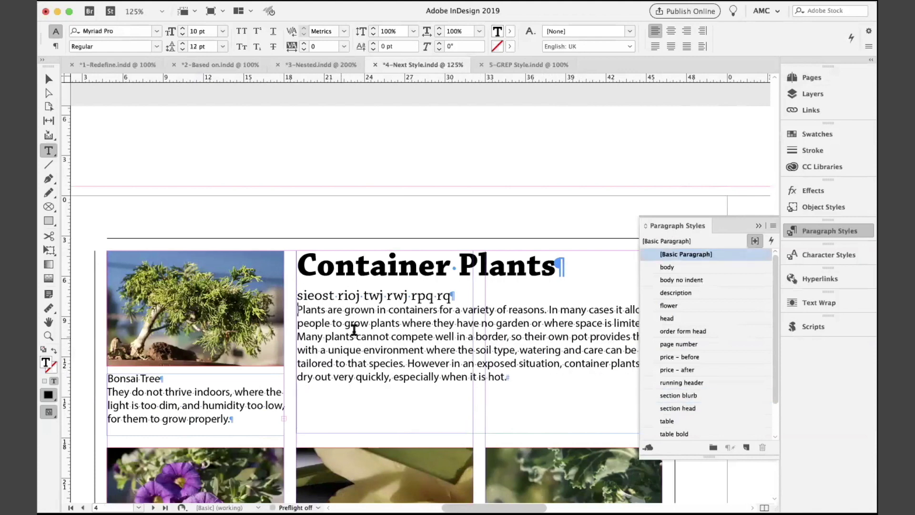
triple_click(389, 298)
key(BackSpace)
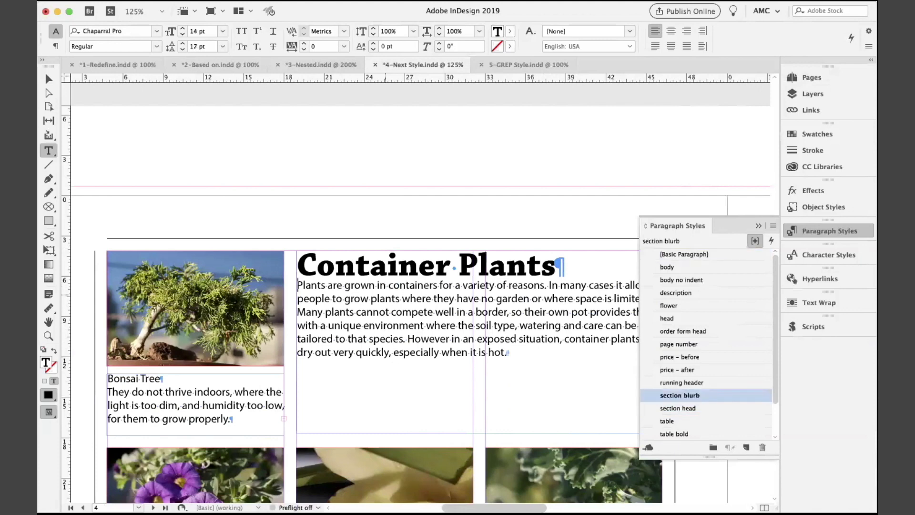
Reset the Container Plants heading to the [Basic Paragraph] style
click(506, 261)
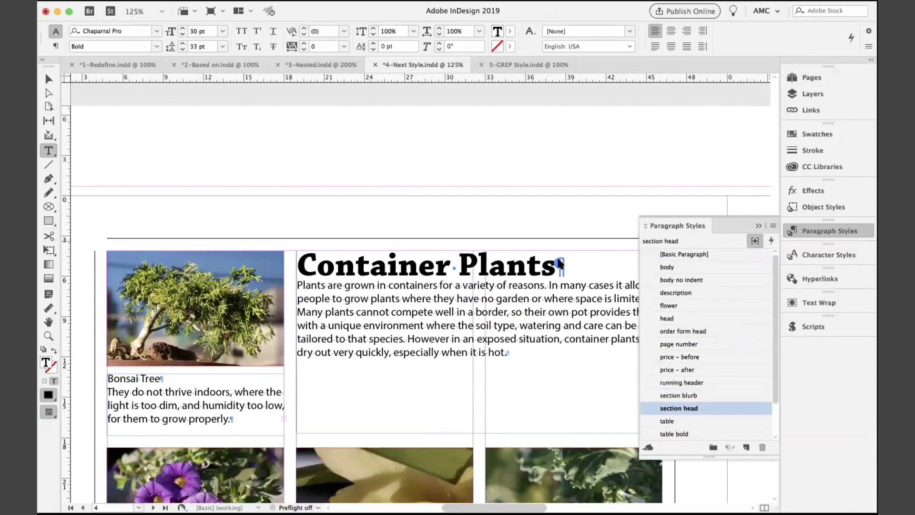
click(703, 254)
click(325, 270)
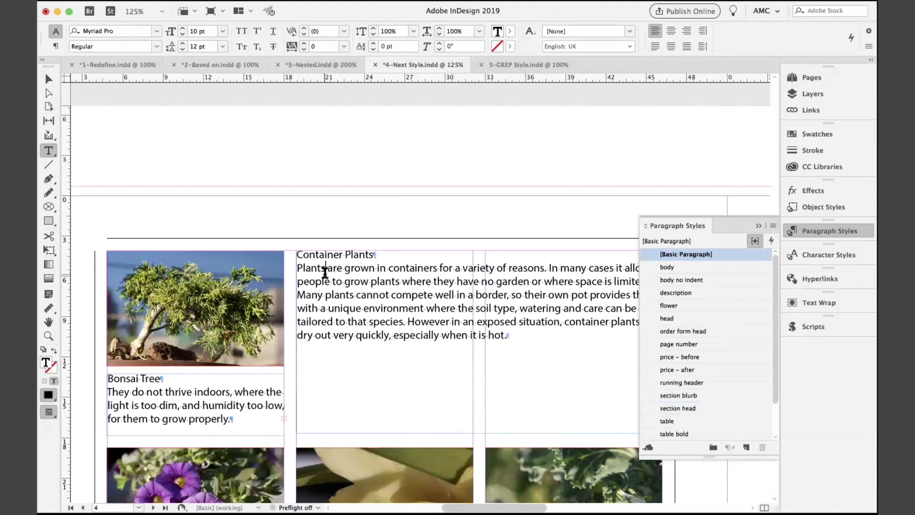
Check which paragraph style is applied to the large section heading on the facing page
drag(340, 254, 350, 308)
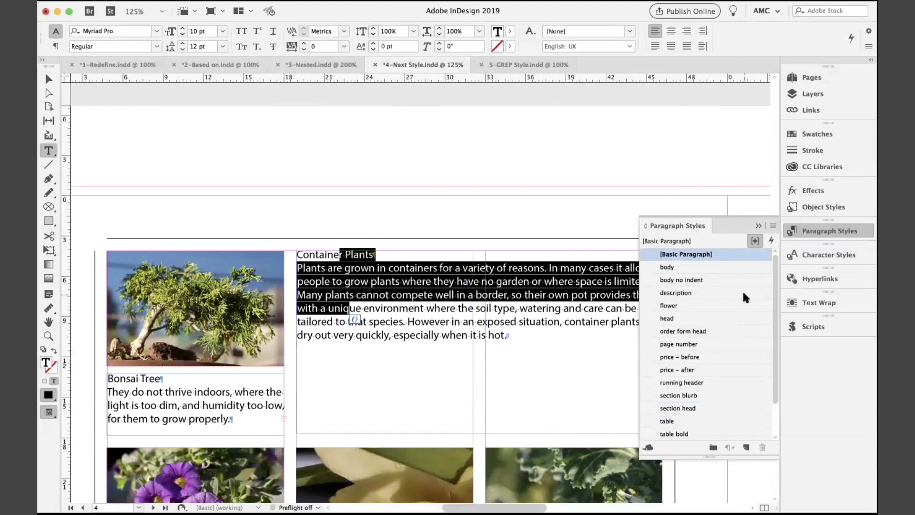
scroll(742, 292, down, 2)
scroll(741, 306, down, 1)
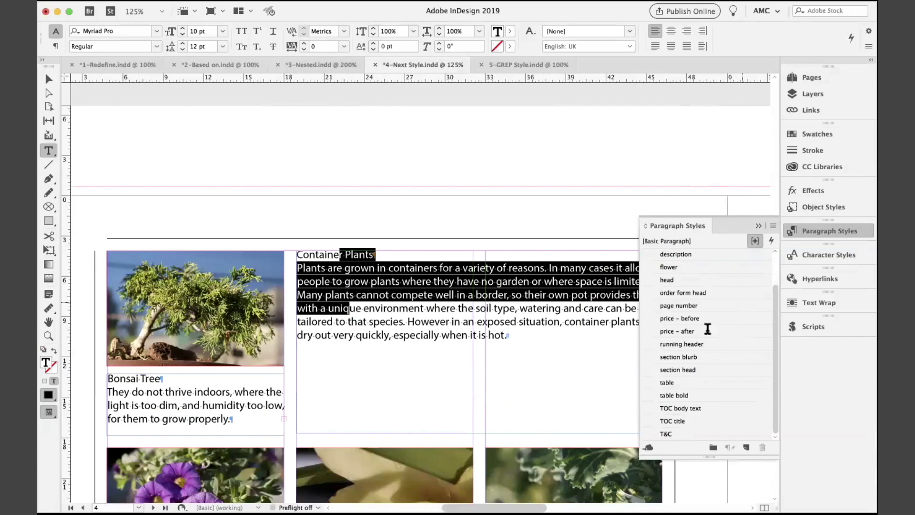
scroll(462, 459, right, 5)
scroll(462, 459, up, 3)
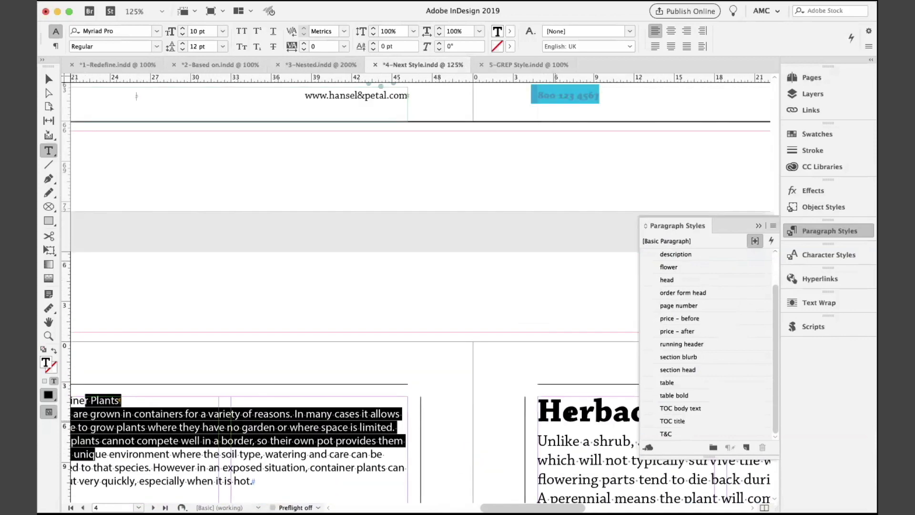
click(579, 411)
scroll(334, 403, left, 6)
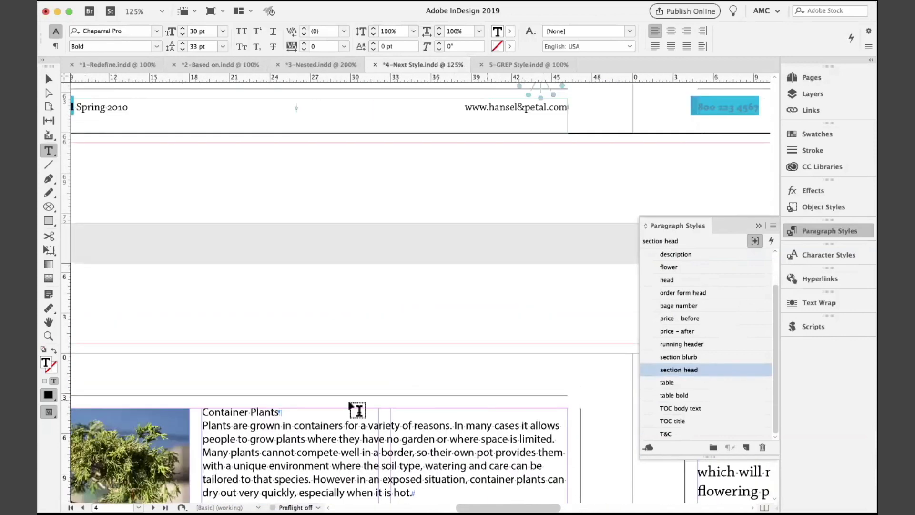
scroll(334, 403, up, 2)
scroll(334, 403, down, 3)
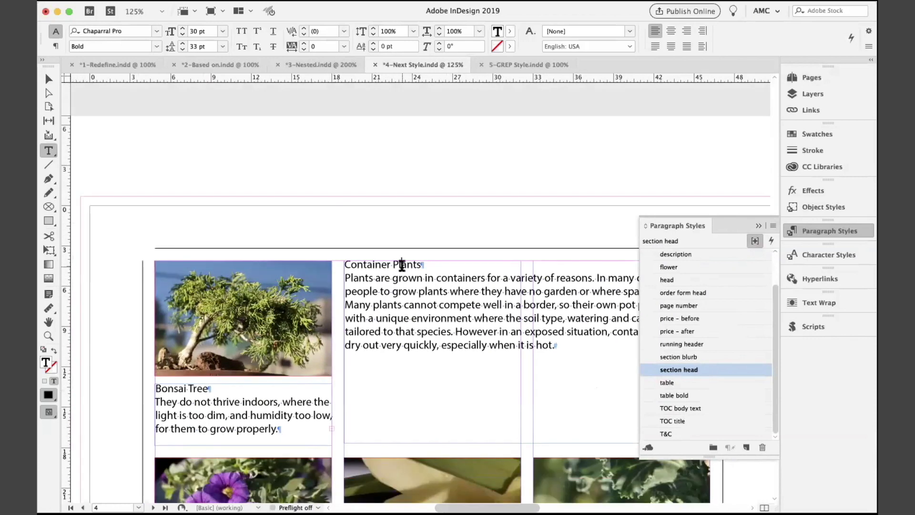
Apply section head then Next Style to the Container Plants heading and the paragraph below it together
drag(401, 264, 408, 308)
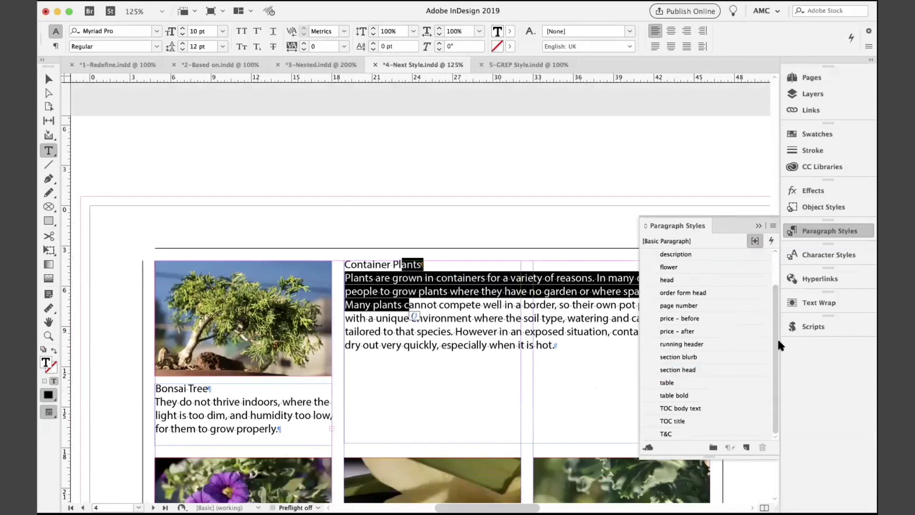
right_click(688, 373)
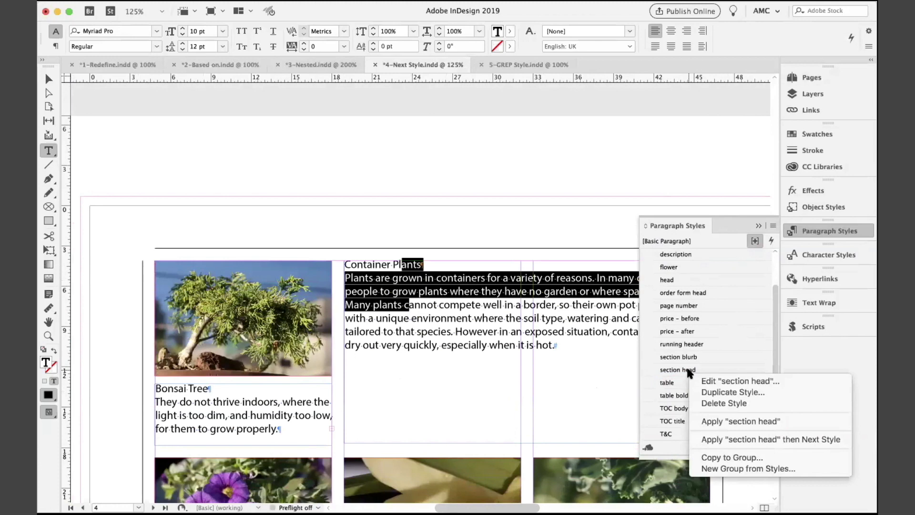
click(804, 439)
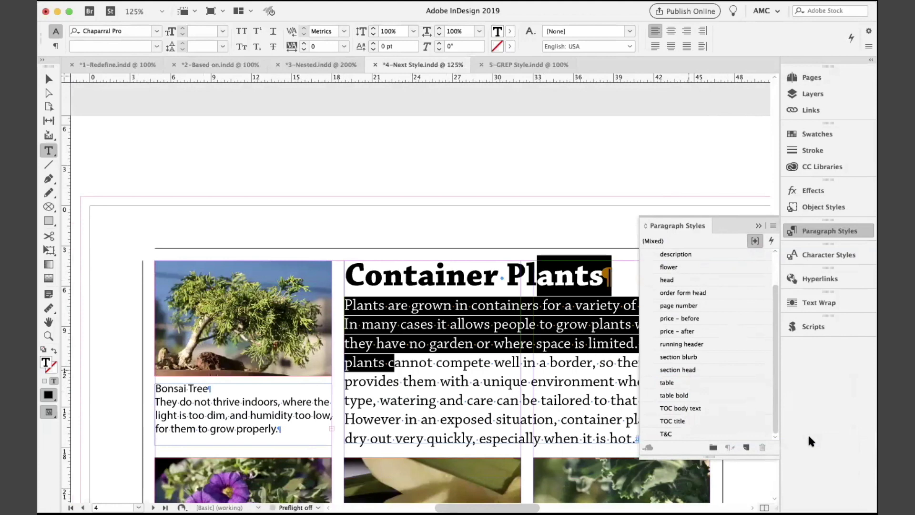
click(571, 339)
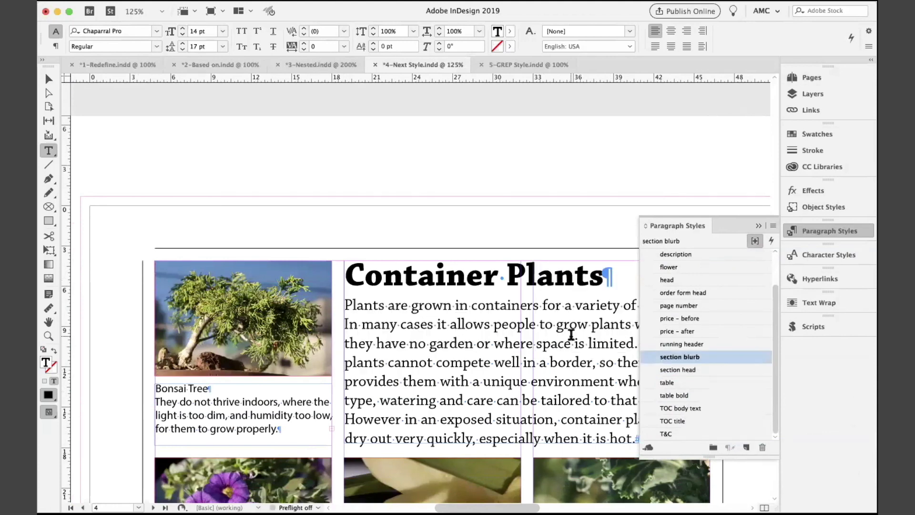
Examine which paragraph styles the Dianthus entry on the facing page uses for its name, description and item code line
scroll(571, 335, down, 5)
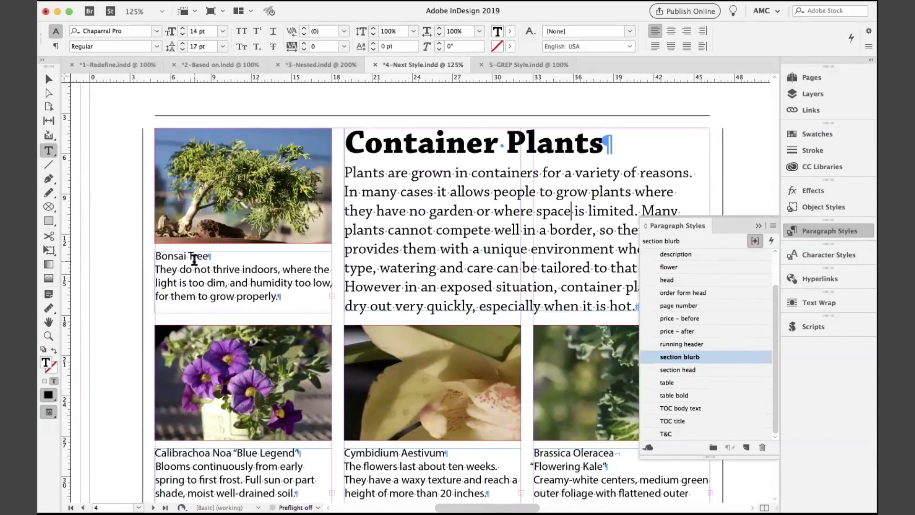
click(194, 260)
scroll(313, 251, right, 5)
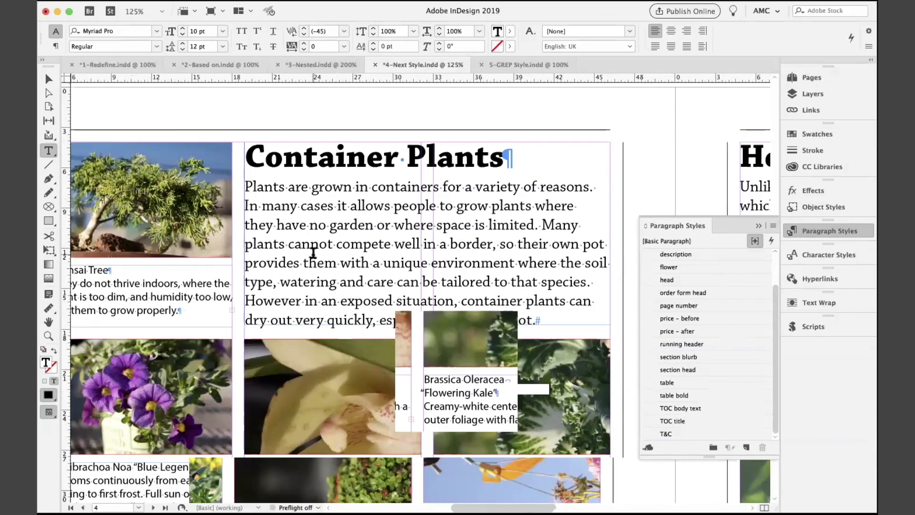
scroll(313, 251, down, 3)
scroll(313, 252, right, 10)
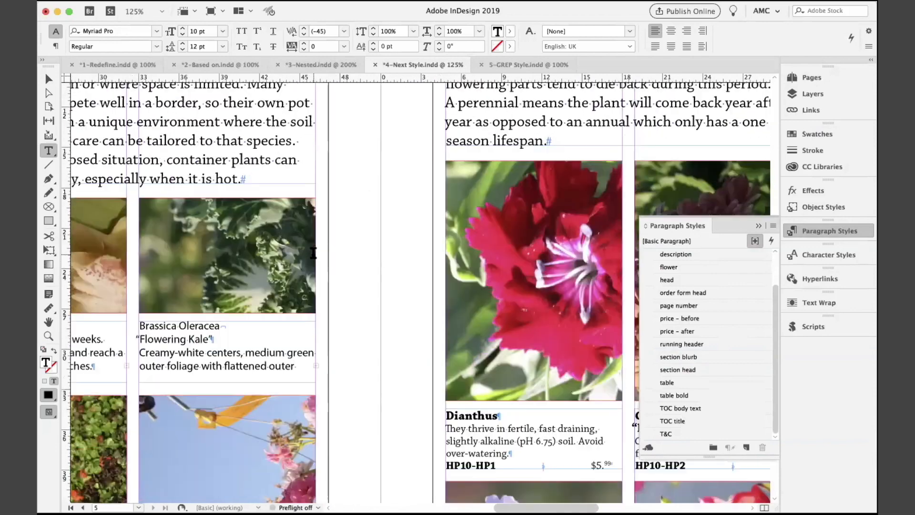
scroll(313, 253, down, 1)
scroll(313, 253, right, 2)
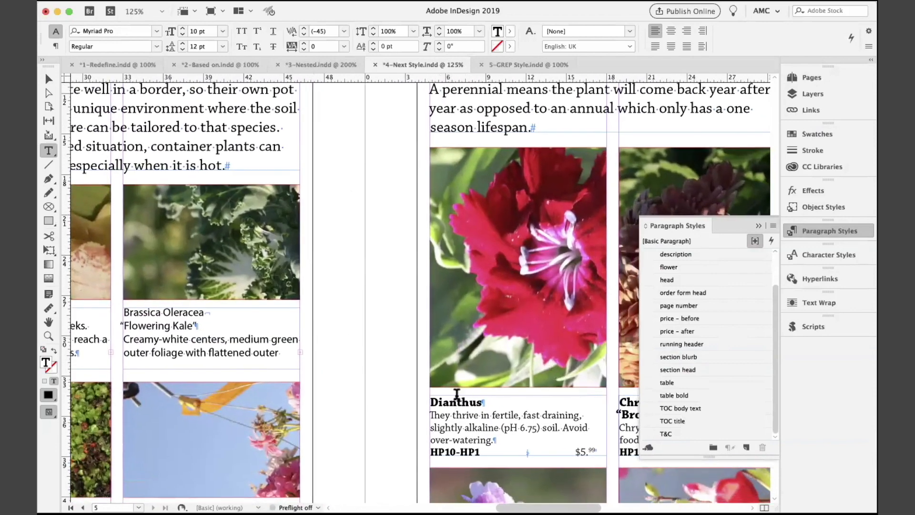
click(460, 400)
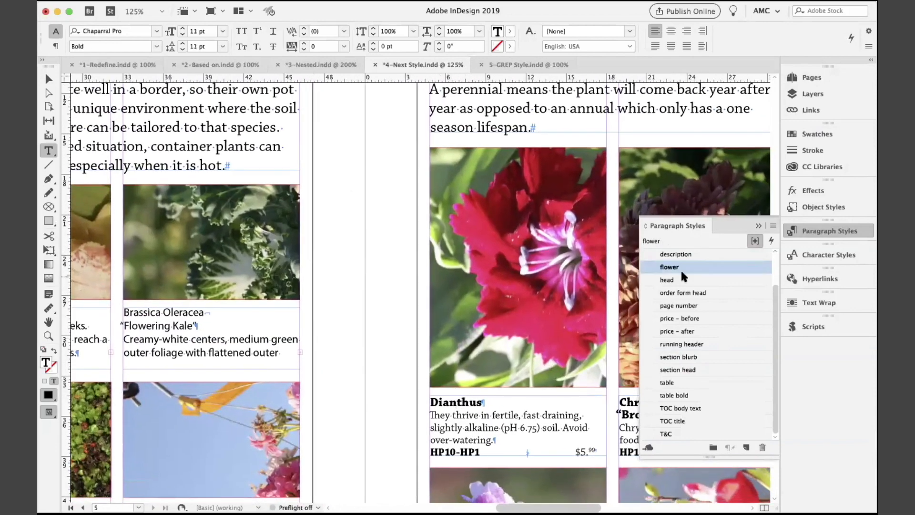
click(483, 414)
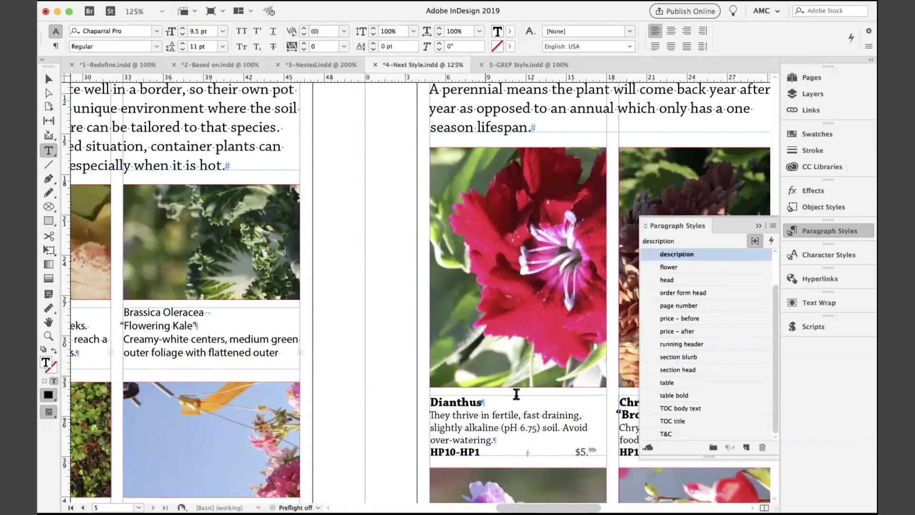
click(473, 451)
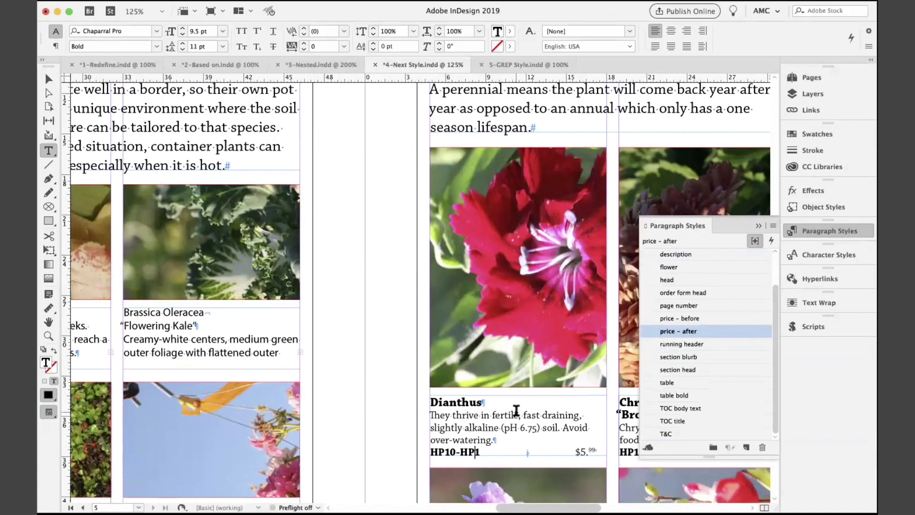
scroll(516, 410, left, 10)
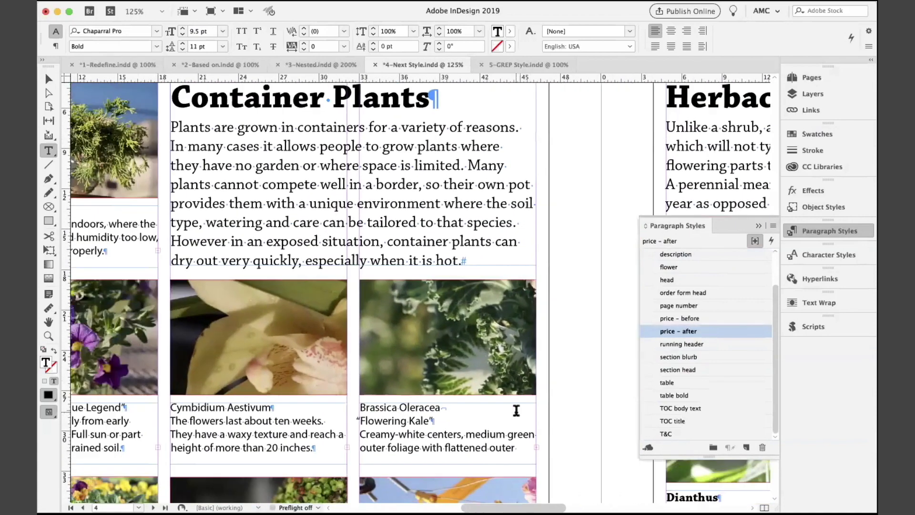
scroll(516, 410, left, 8)
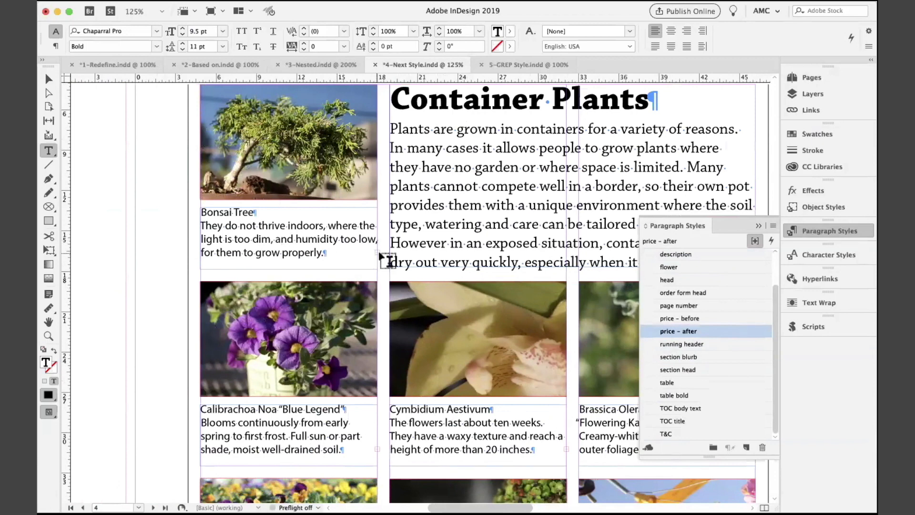
Apply flower then Next Style to all the text in the Bonsai Tree caption
click(246, 240)
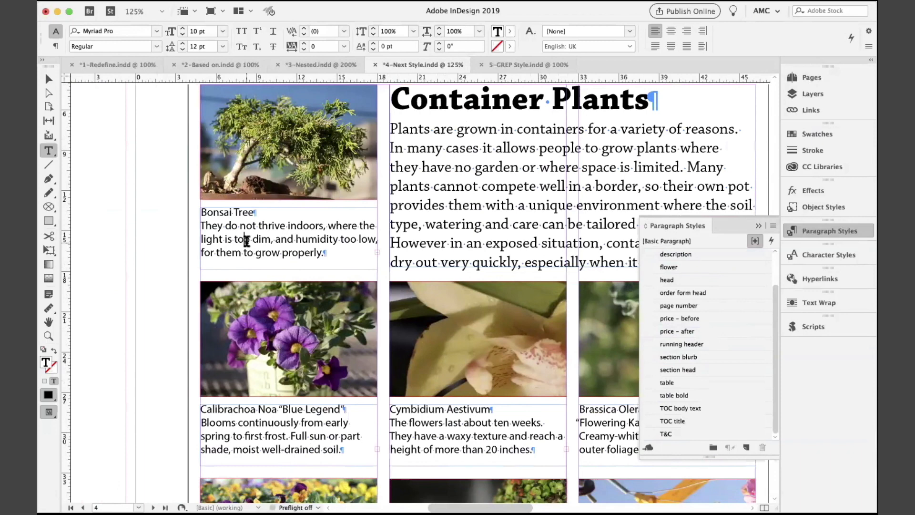
key(super+a)
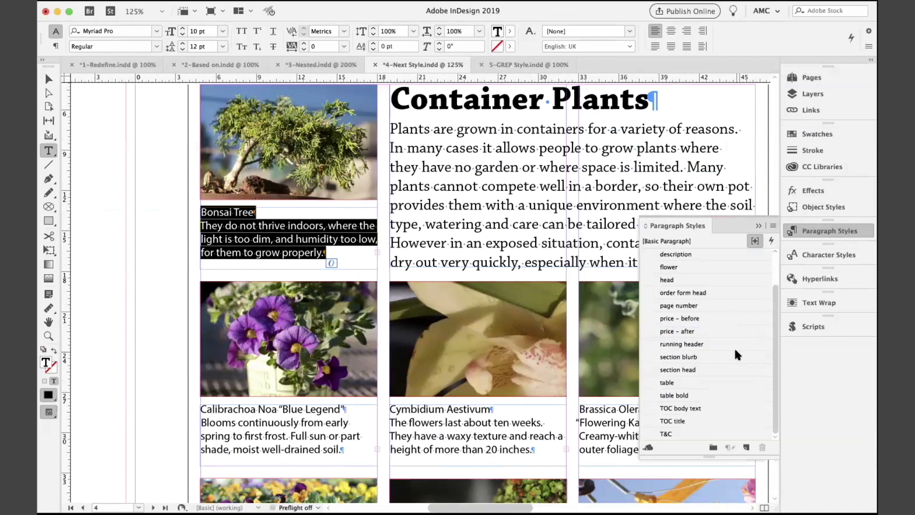
right_click(668, 267)
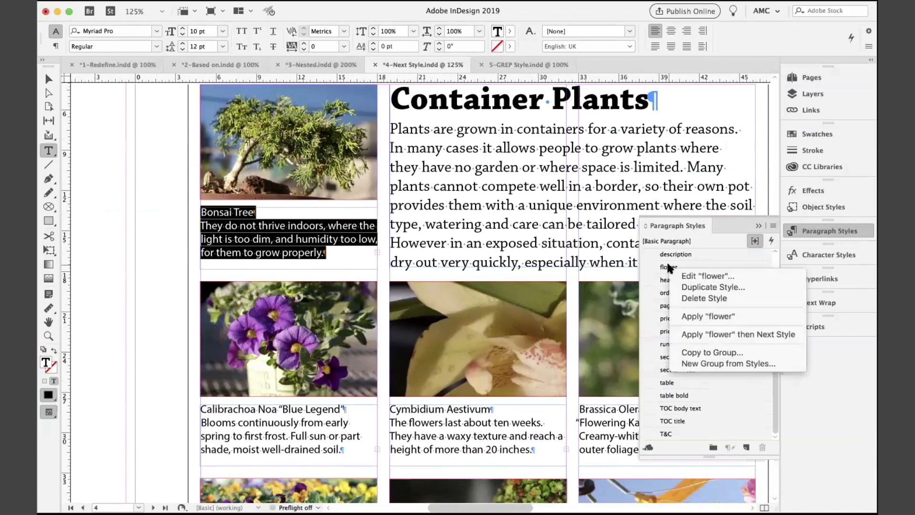
click(693, 335)
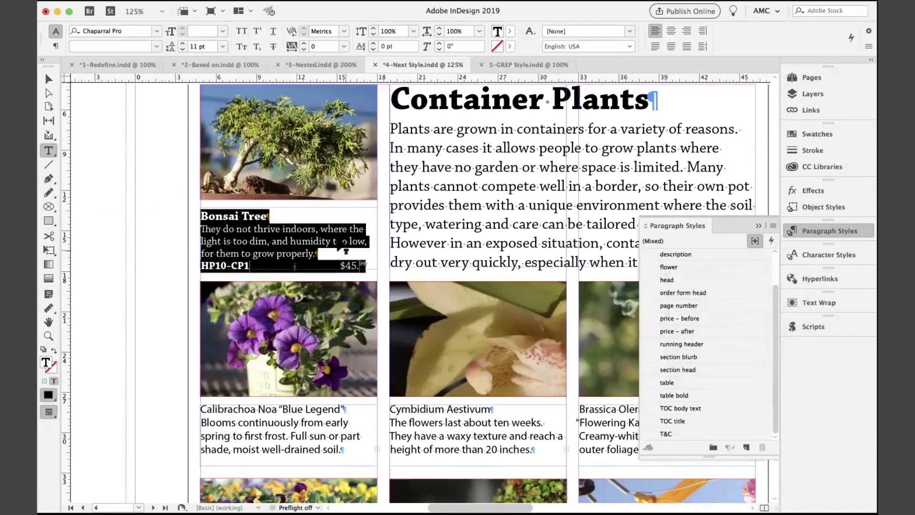
Check the styles applied to the Bonsai Tree caption and review the Next Style setting of the description style
click(335, 241)
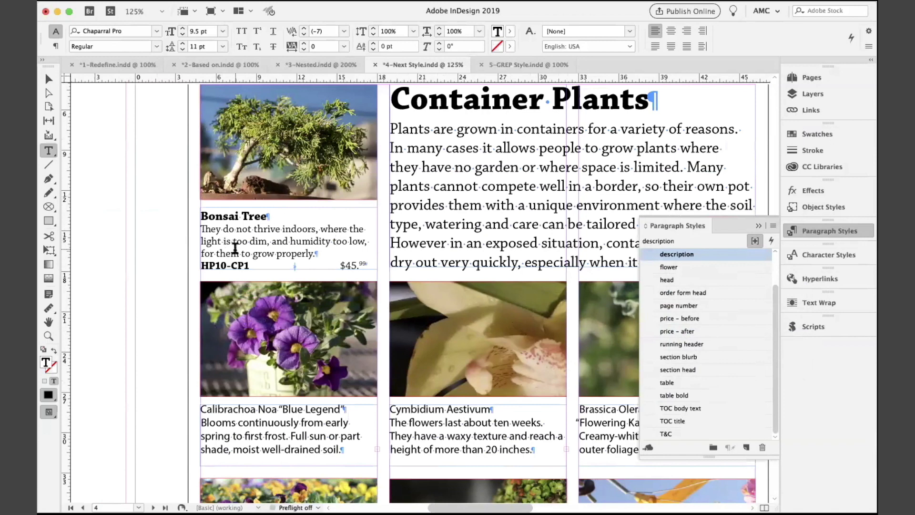
click(253, 215)
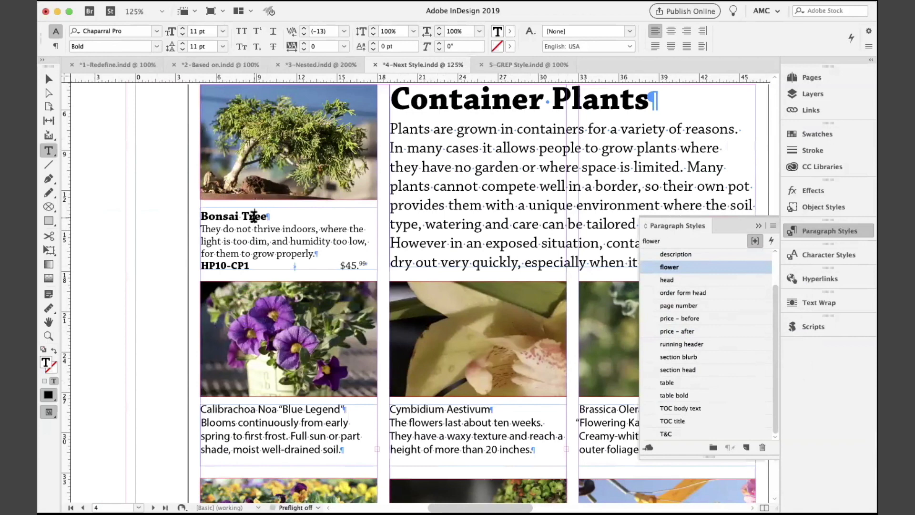
click(275, 236)
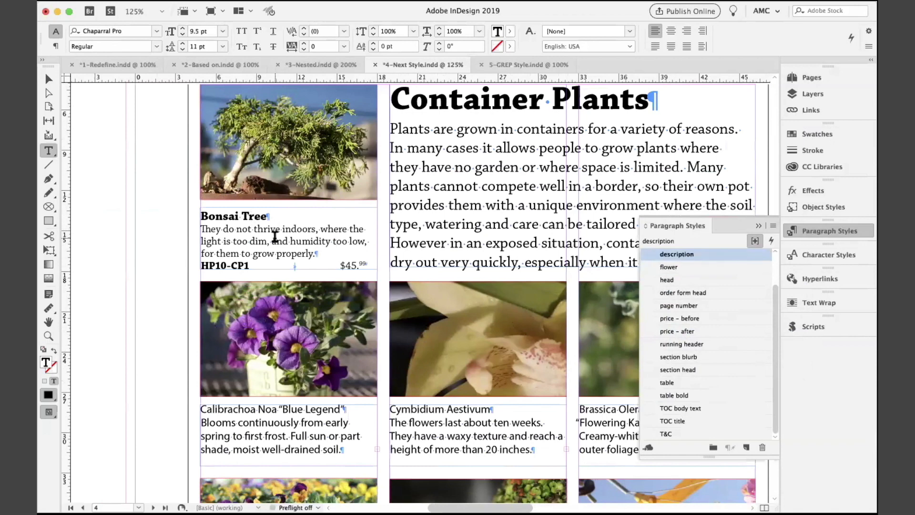
right_click(673, 257)
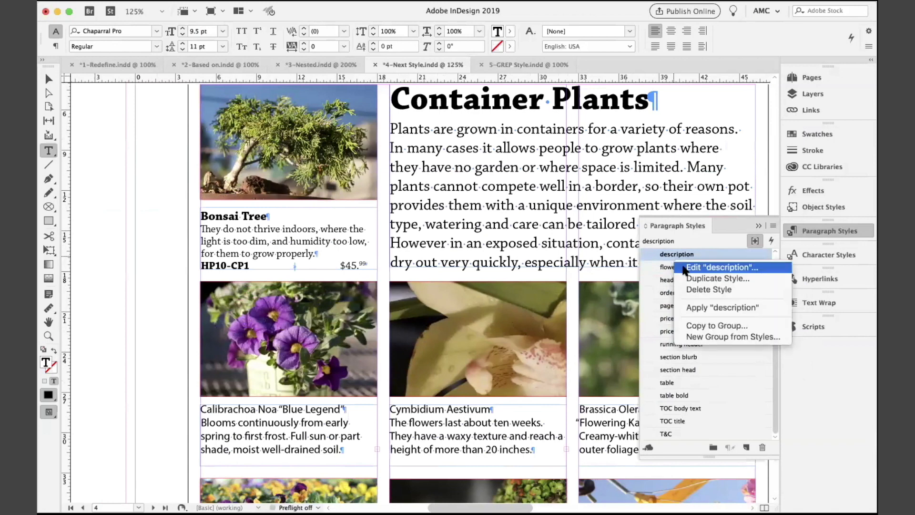
click(684, 267)
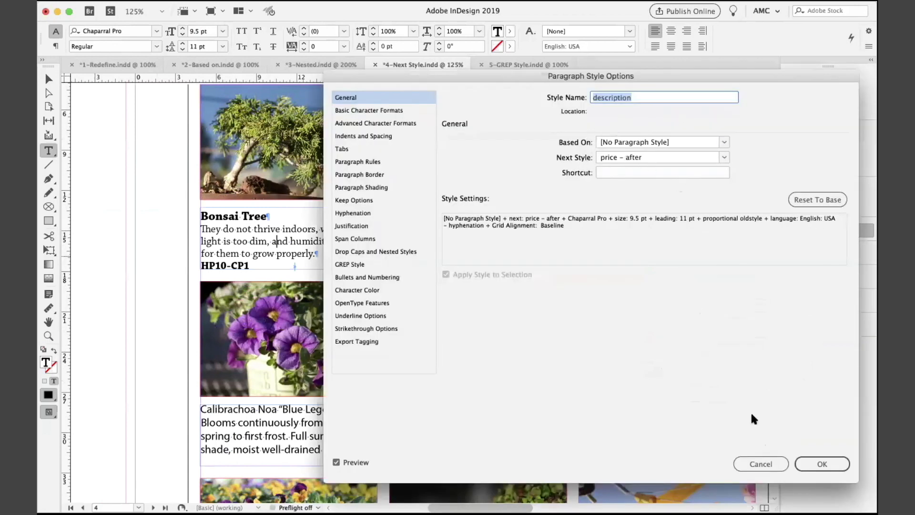
click(810, 461)
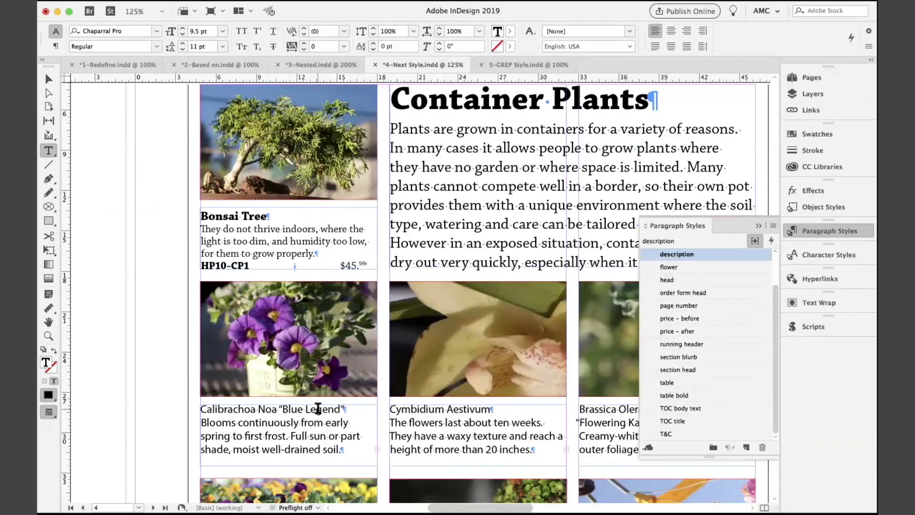
Apply the flower text object style to the Calibrachoa Noa “Blue Legend” caption frame
click(48, 79)
click(249, 438)
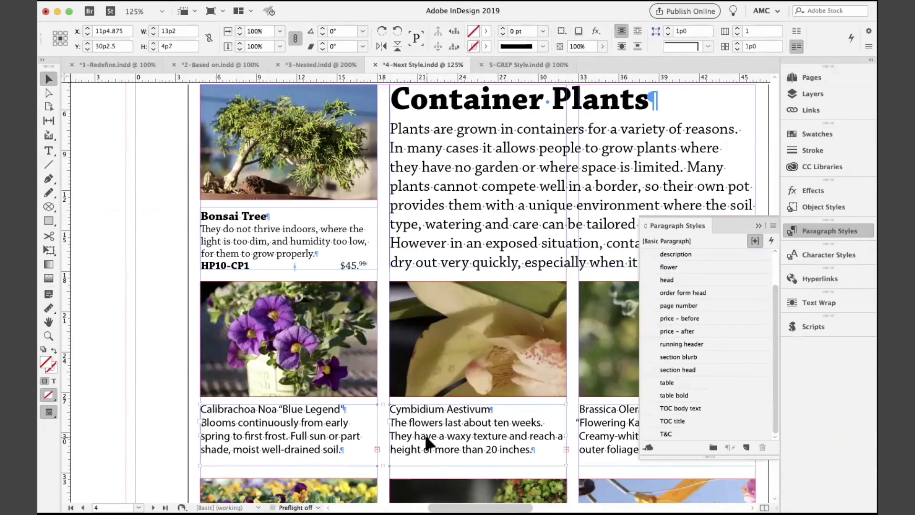
shift+click(594, 430)
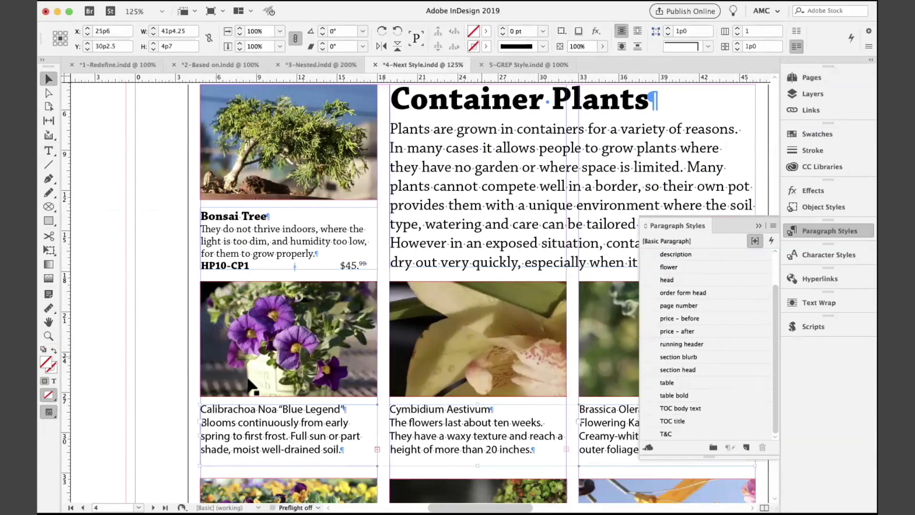
scroll(228, 346, down, 4)
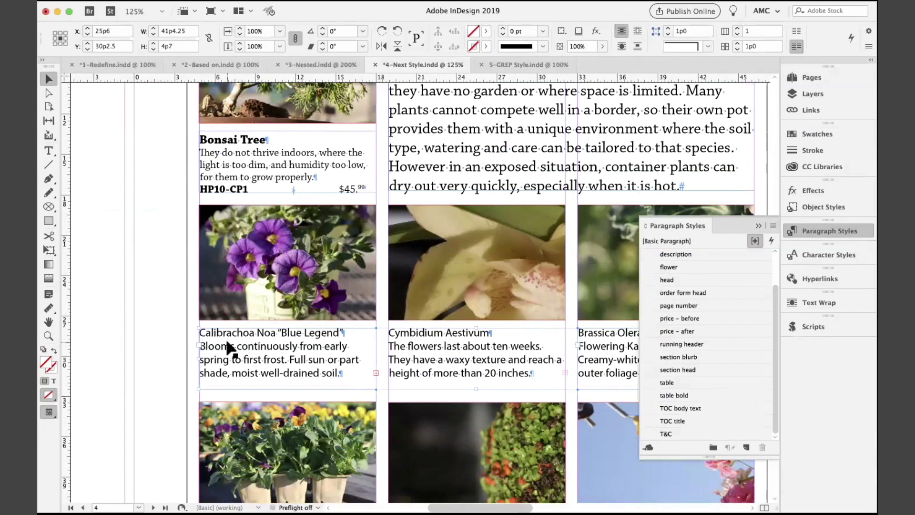
click(280, 150)
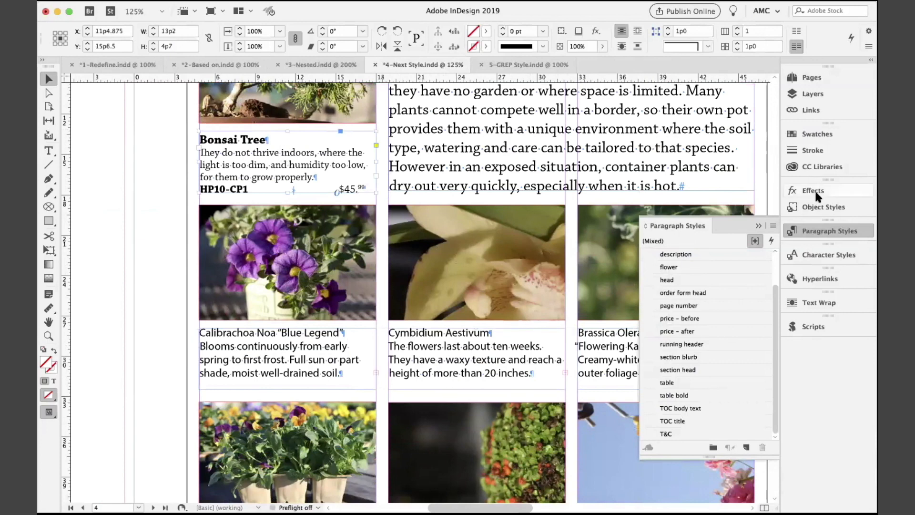
click(820, 207)
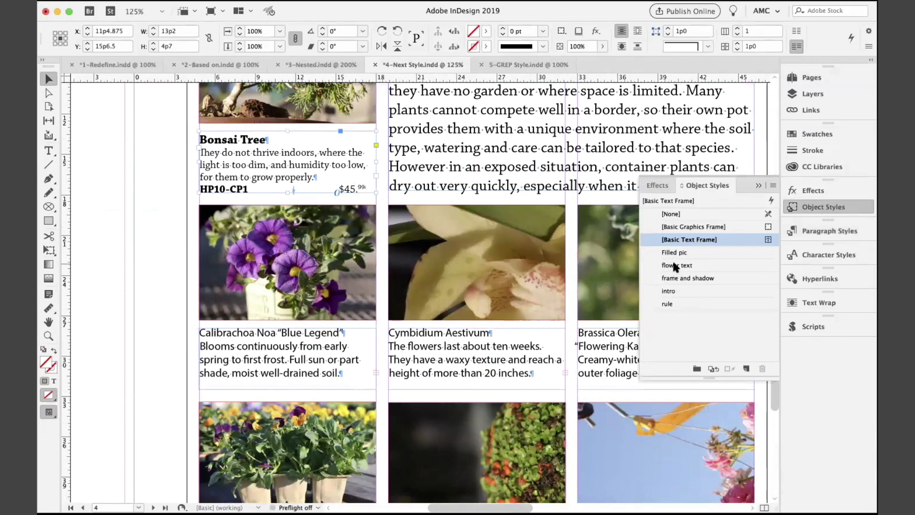
click(283, 363)
click(677, 265)
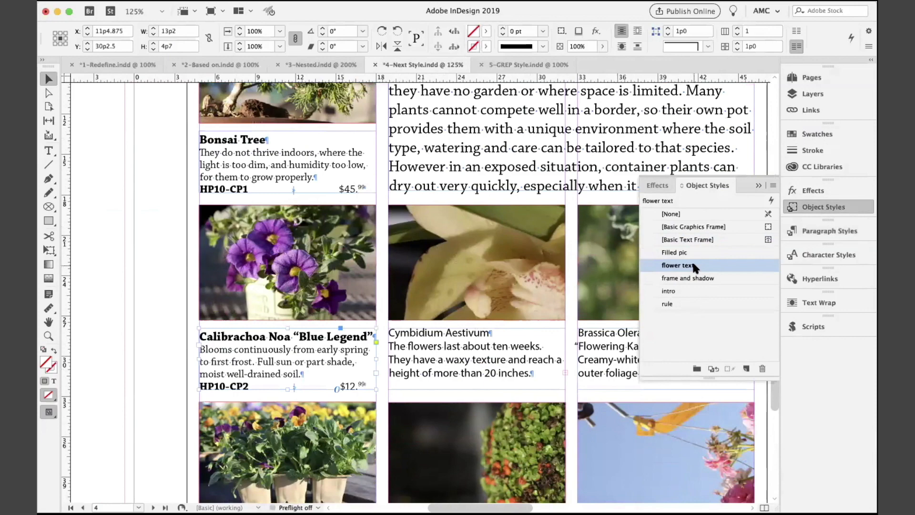
Review the Paragraph Styles settings of the flower text object style, including its Apply Next Style option
right_click(692, 264)
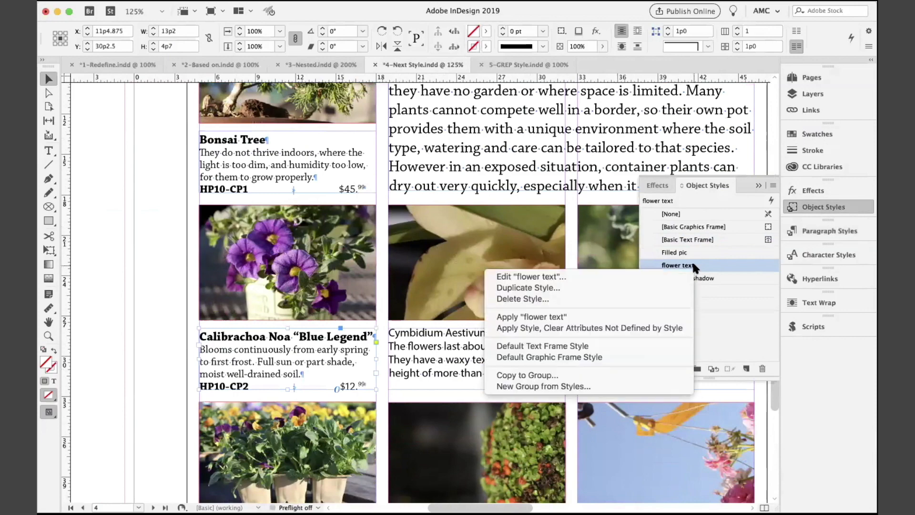
click(664, 276)
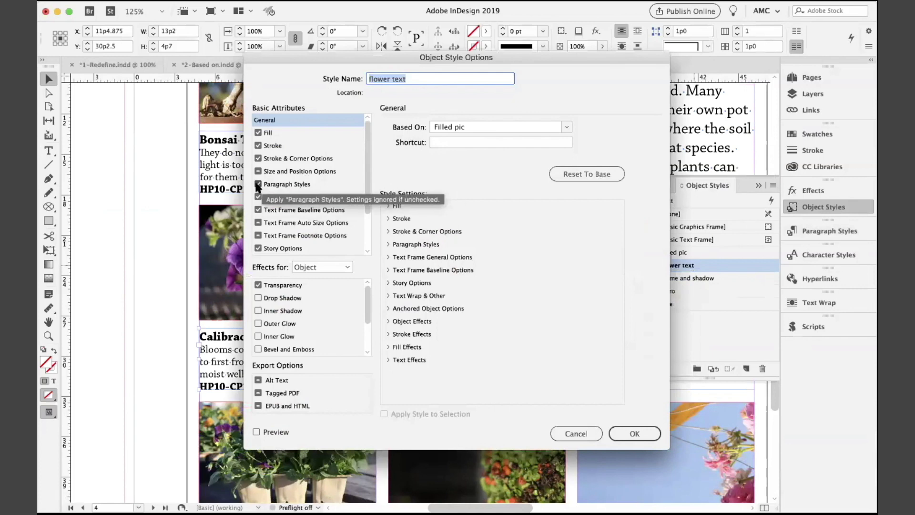
click(278, 185)
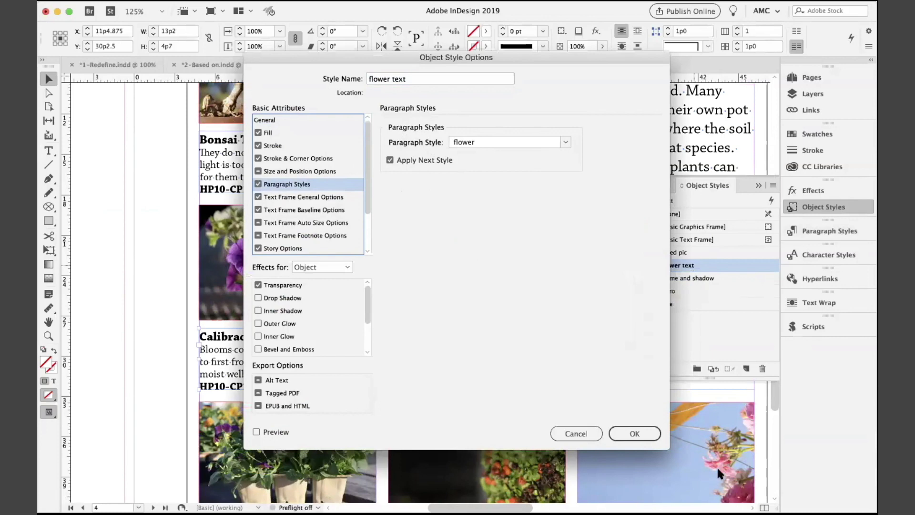
click(634, 433)
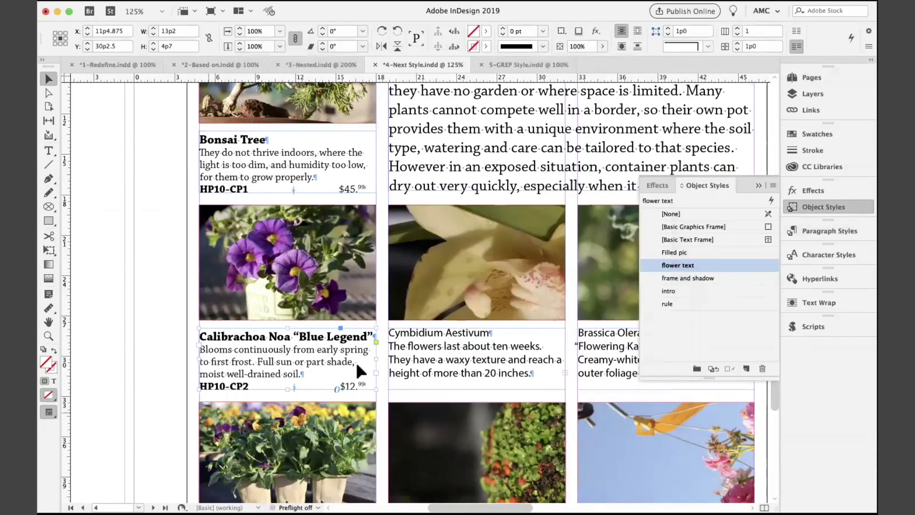
Apply the flower text object style to the Cymbidium Aestivum and Brassica caption frames together
click(415, 367)
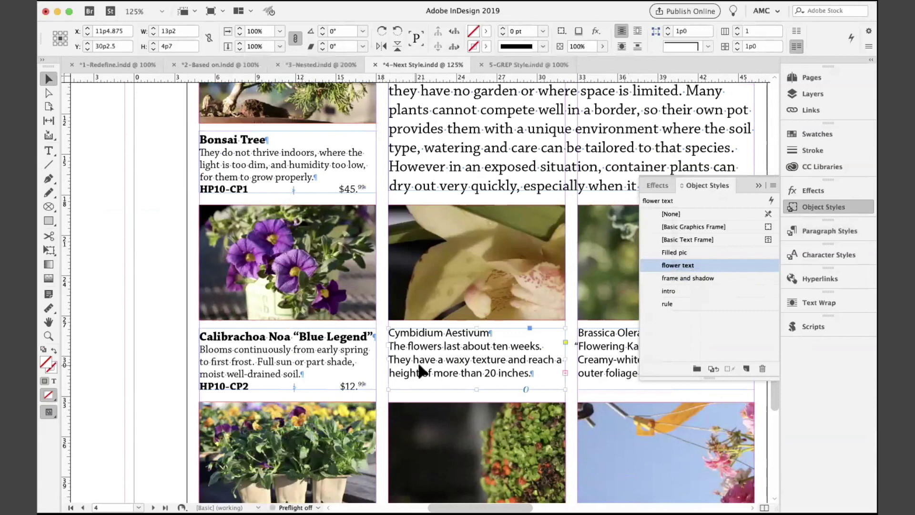
shift+click(589, 355)
click(679, 265)
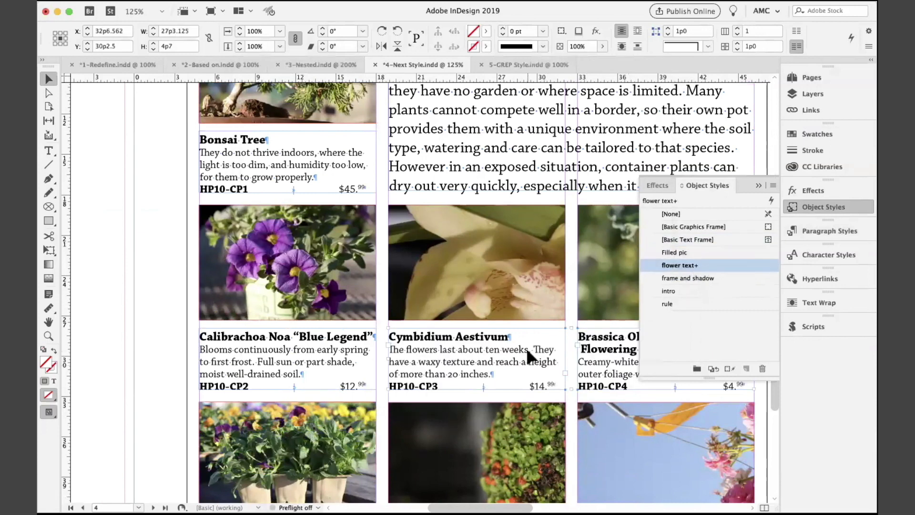
scroll(525, 346, down, 1)
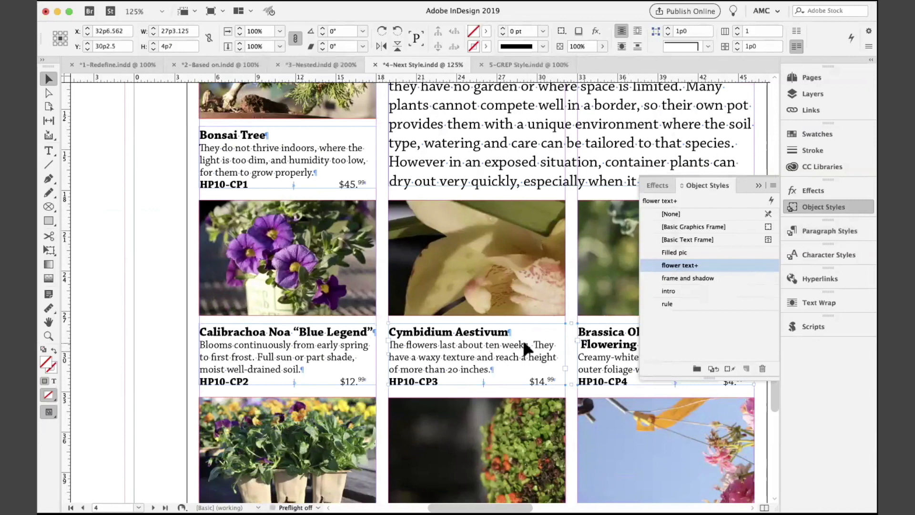
Check which paragraph style is used by the description in the Cymbidium Aestivum caption
double_click(479, 354)
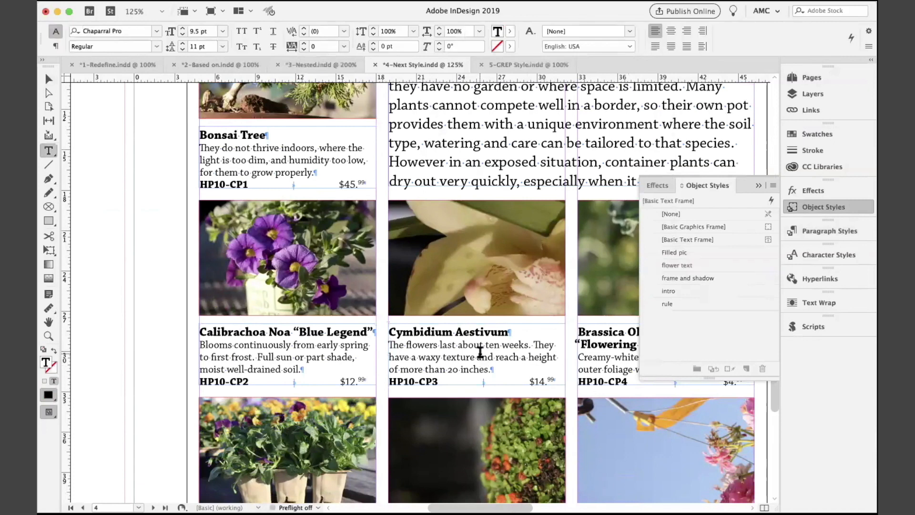
click(829, 231)
click(491, 360)
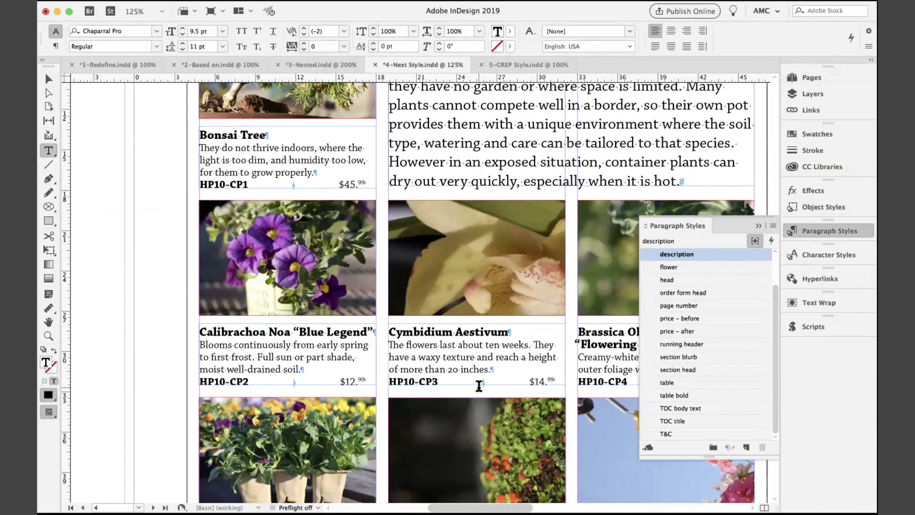
Switch to 5-GREP Style.indd and examine the Find/Change GREP queries Apply no break to first part of URL and Find fractions
click(522, 64)
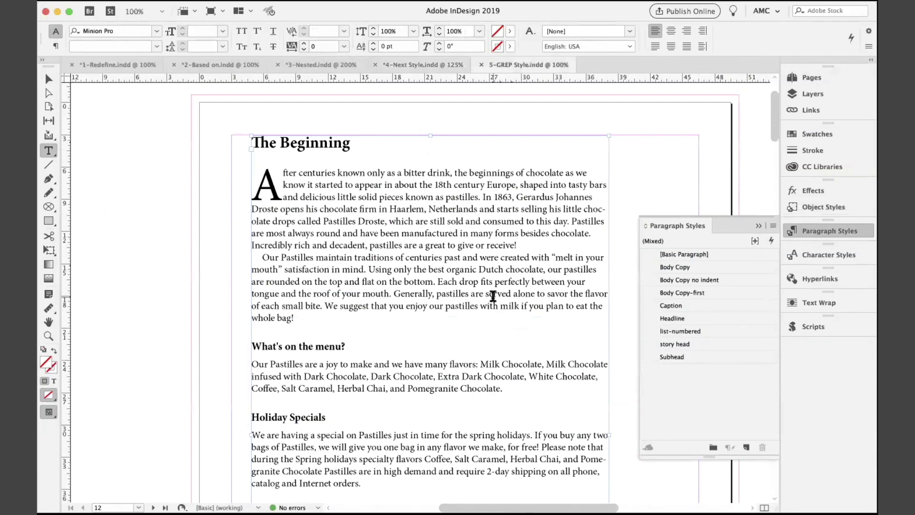
click(528, 208)
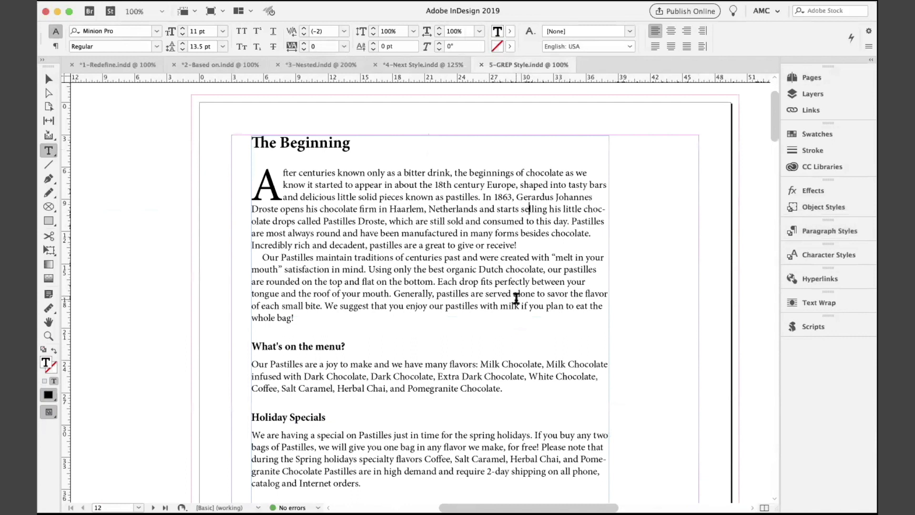
key(super)
key(super+f)
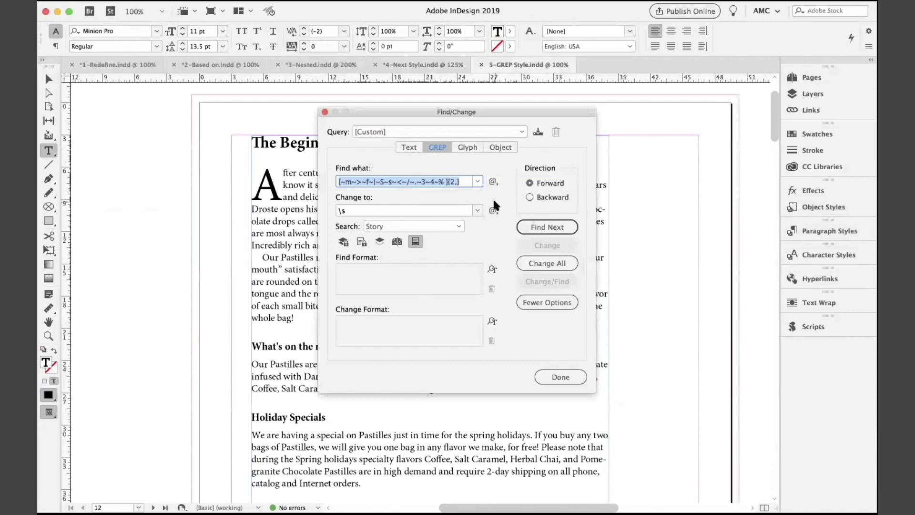
click(451, 132)
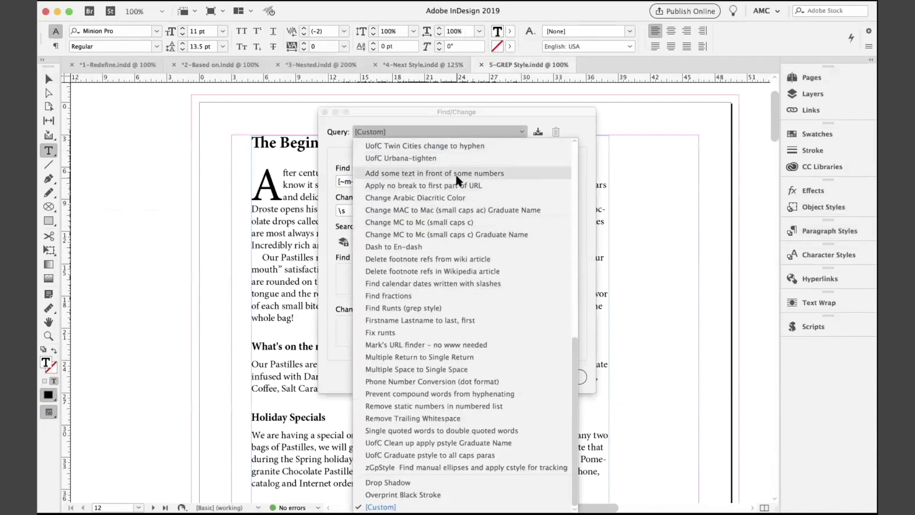
click(455, 186)
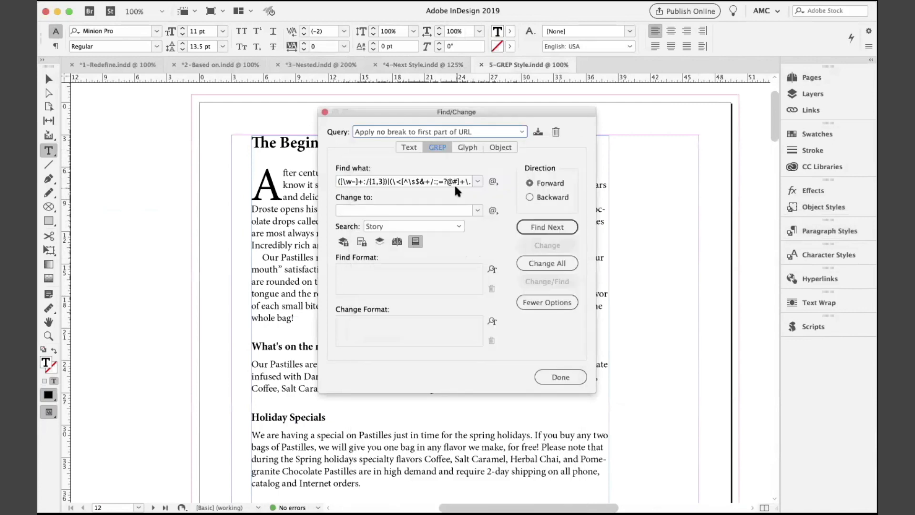
click(470, 131)
click(444, 294)
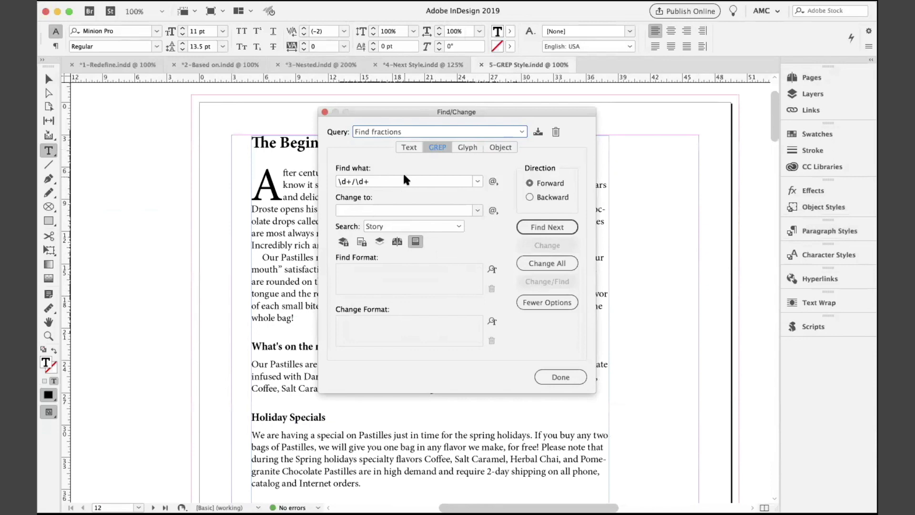
click(325, 112)
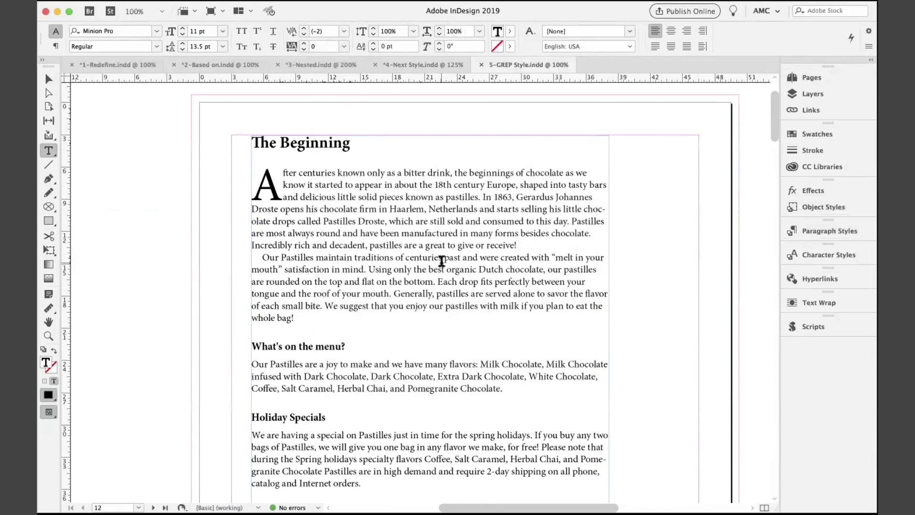
Try a Find/Change text search for "Pastile" and view the character styles available for its change format
click(419, 210)
click(343, 221)
click(348, 222)
click(391, 246)
click(536, 281)
key(super+f)
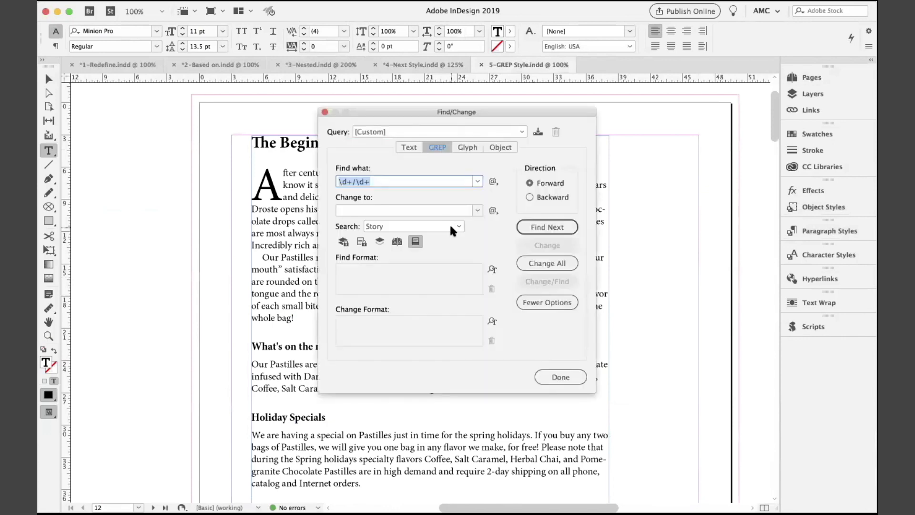
click(399, 145)
click(370, 177)
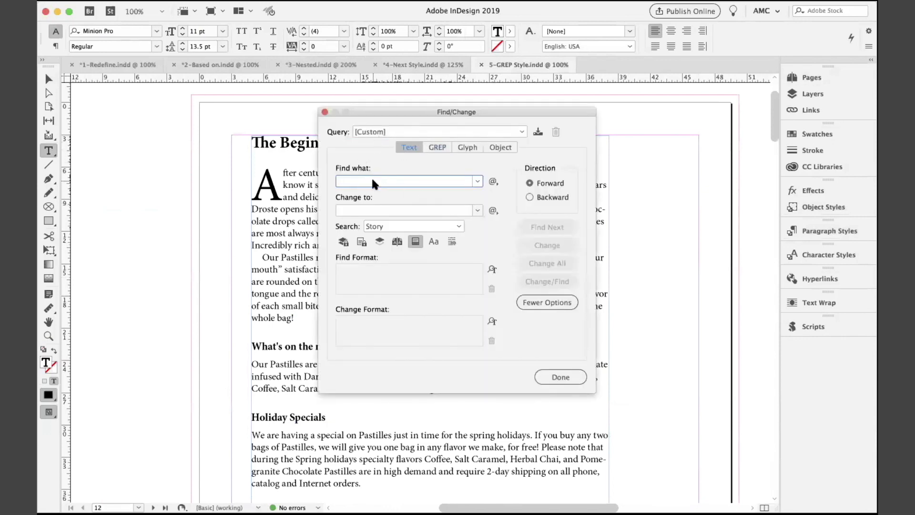
text(Pastile)
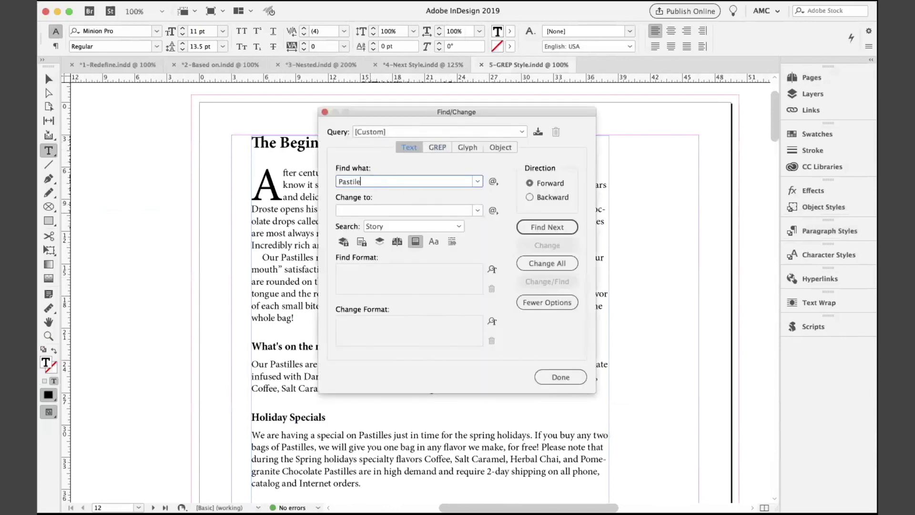
click(492, 323)
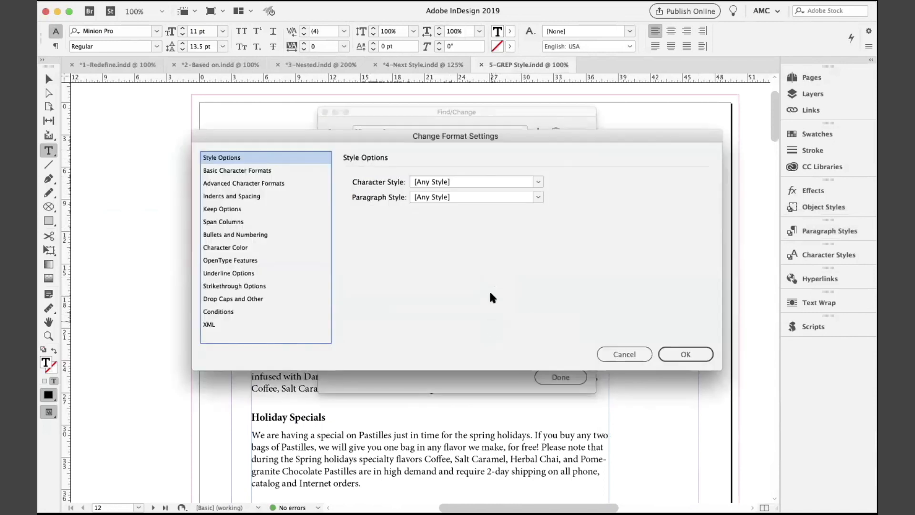
click(440, 182)
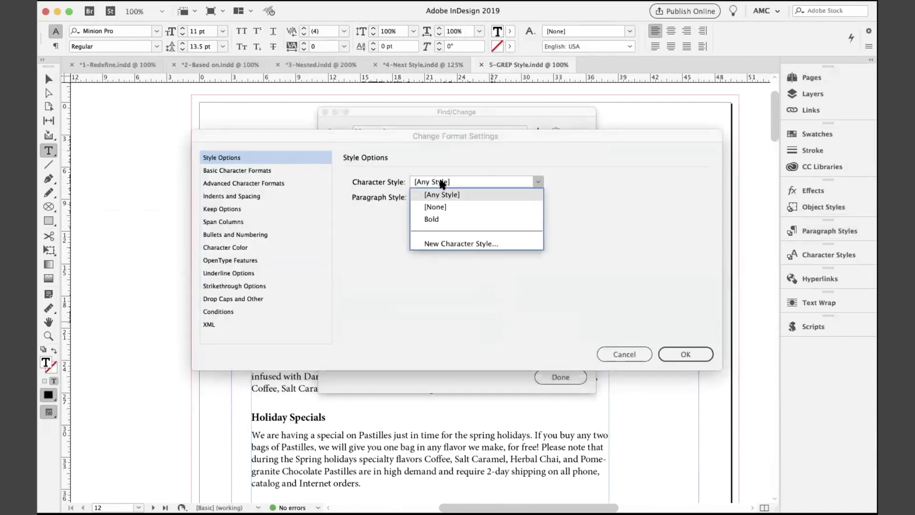
click(587, 174)
click(628, 355)
click(560, 377)
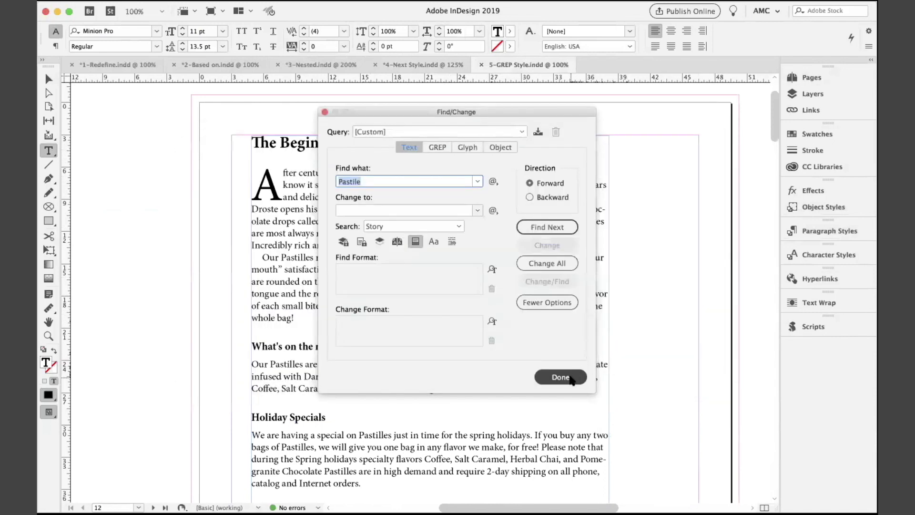
Close Find/Change and open the style options of the Body Copy paragraph style used by the story's second paragraph
click(496, 317)
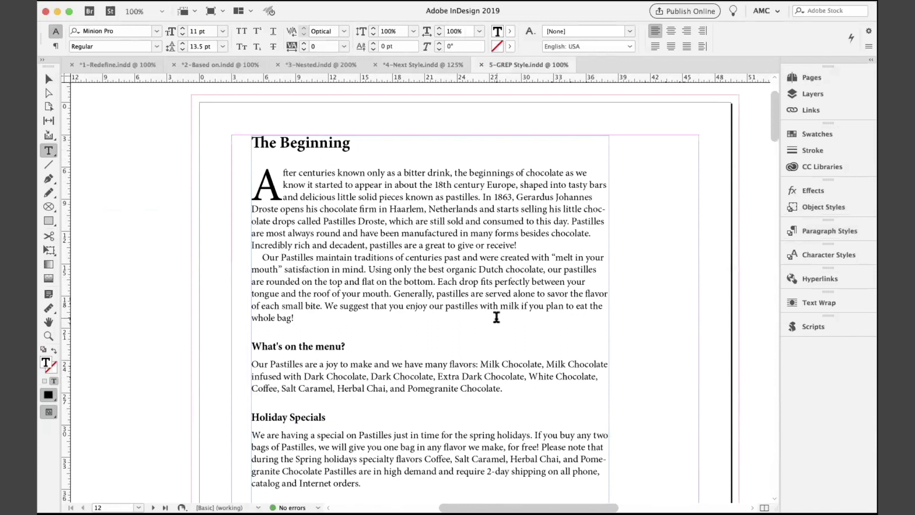
click(410, 197)
click(505, 260)
click(820, 231)
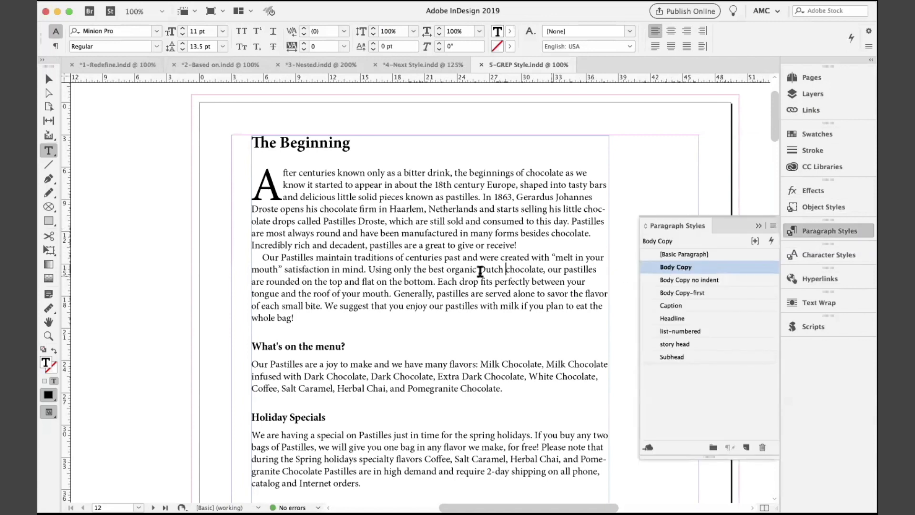
right_click(675, 269)
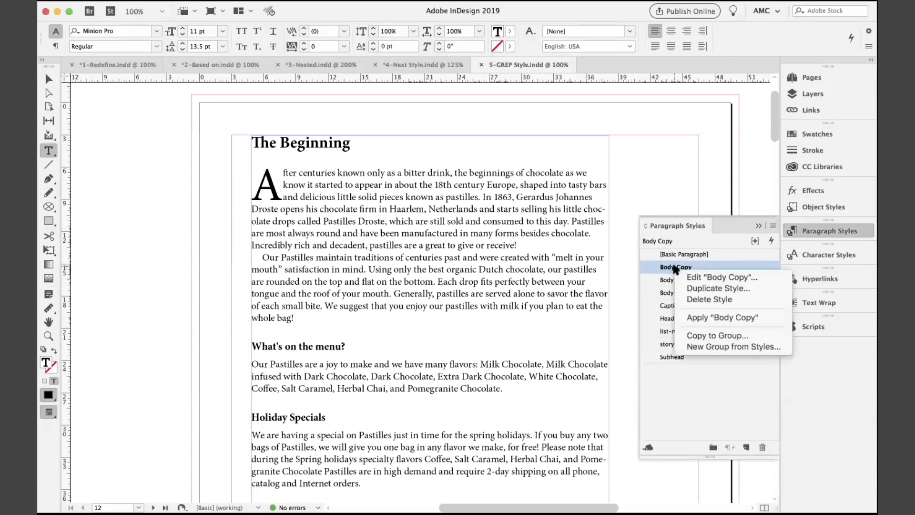
click(690, 270)
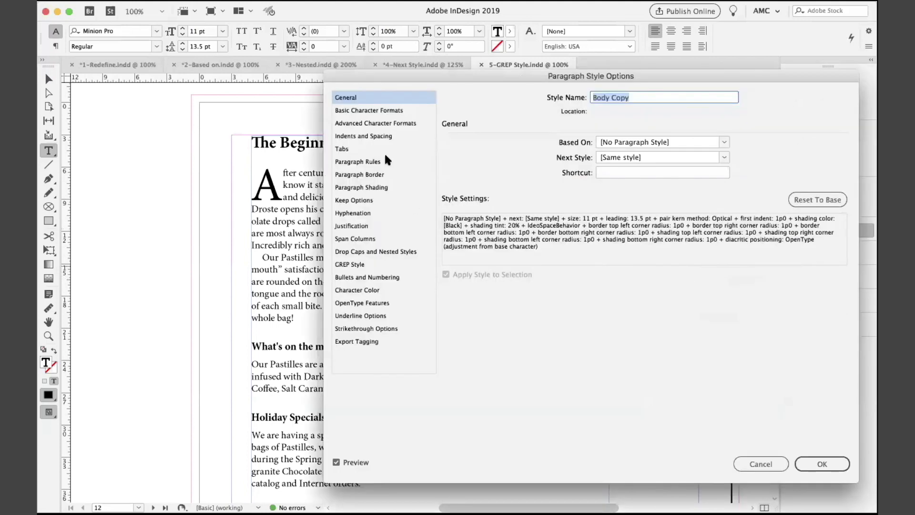
Add a GREP style to Body Copy that applies the Bold character style
click(366, 265)
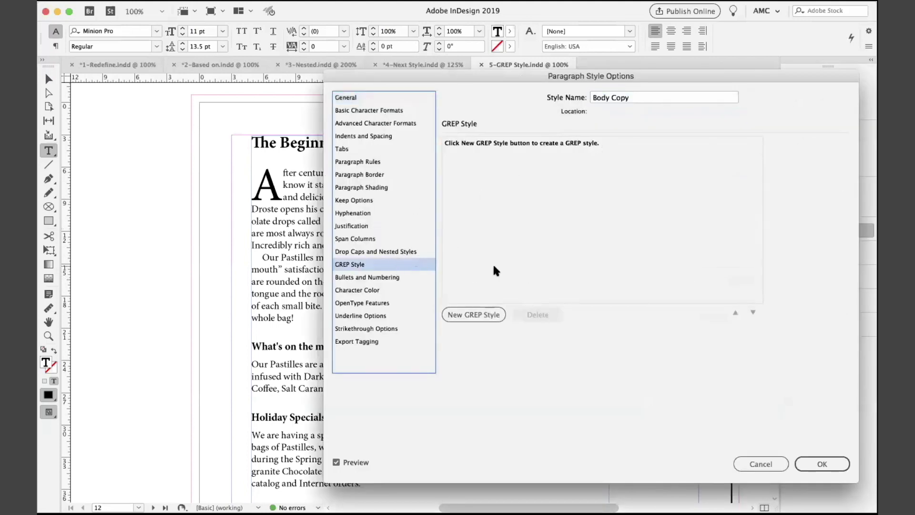
drag(595, 76, 705, 67)
click(590, 303)
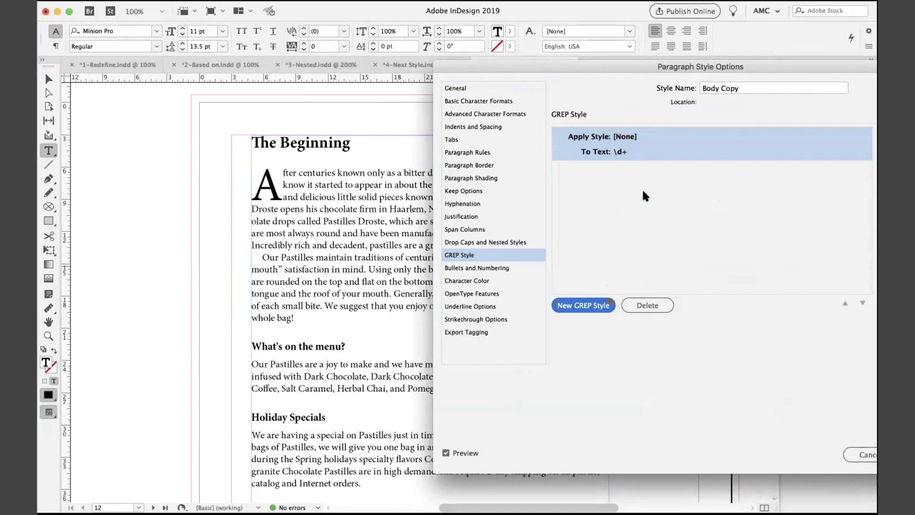
click(636, 136)
click(637, 135)
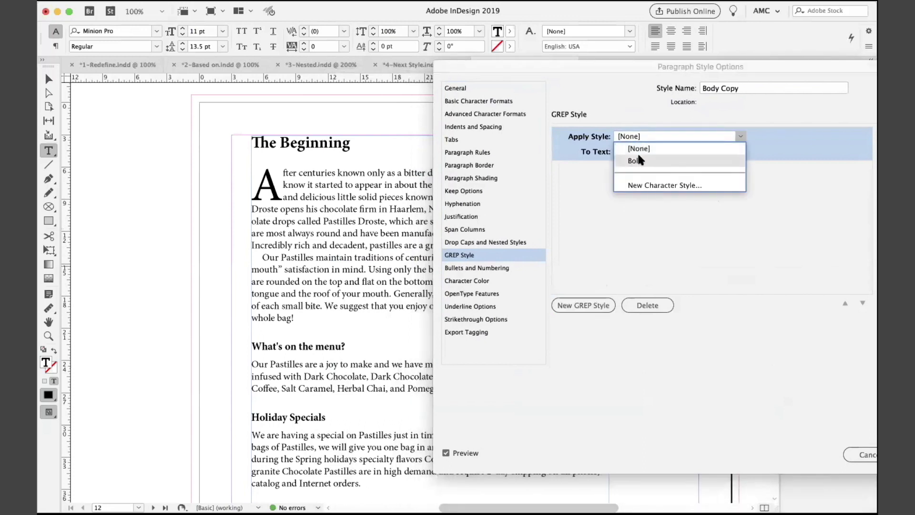
click(637, 160)
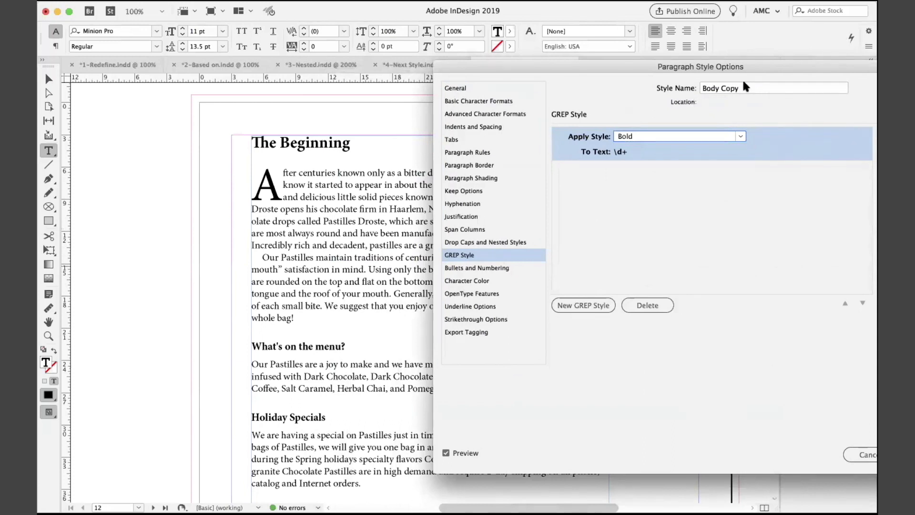
click(668, 138)
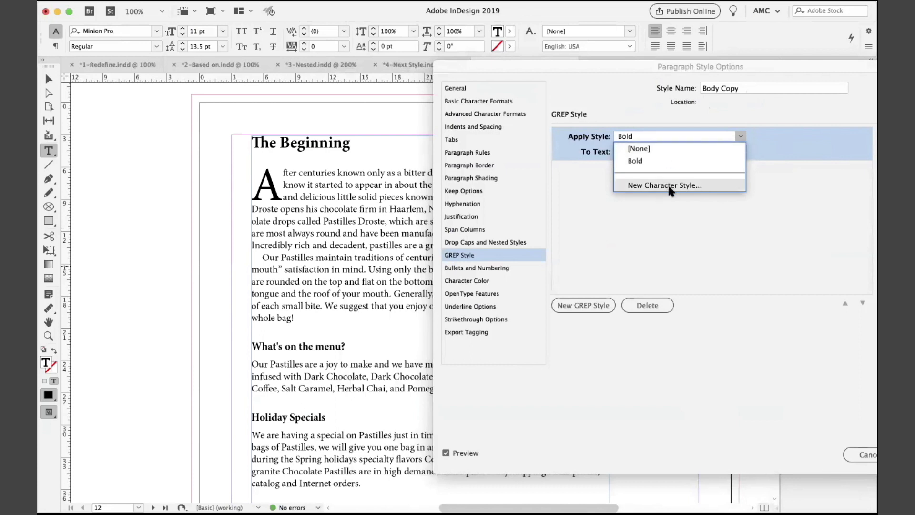
click(660, 247)
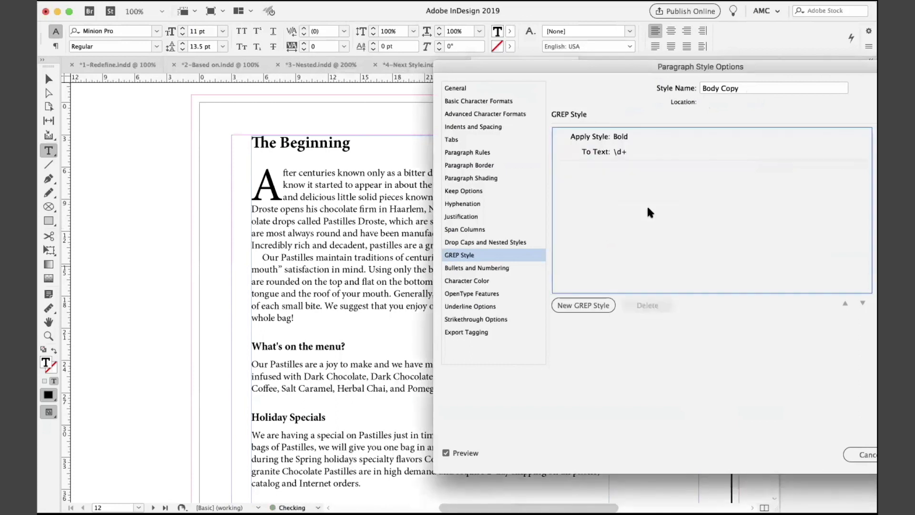
Set the GREP style's target text to "Pastille" and uncover the document to preview the formatting
click(620, 151)
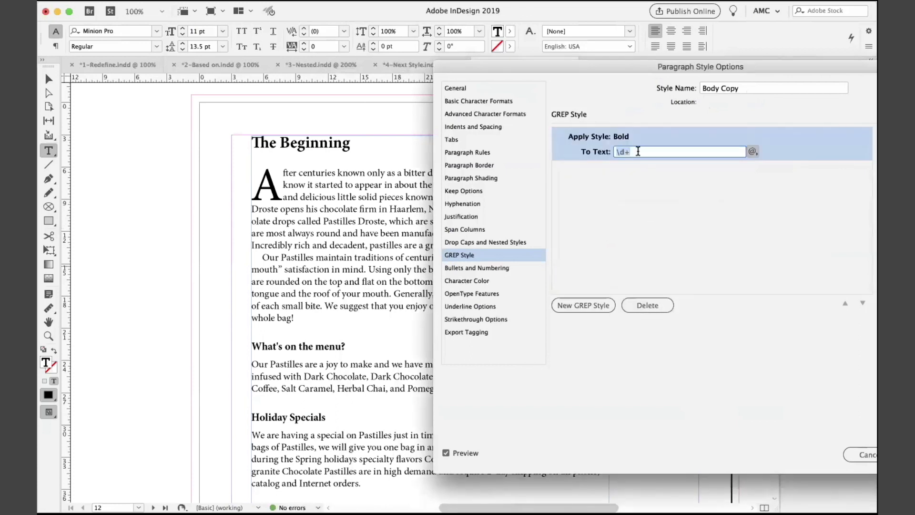
text(Pastille)
click(613, 240)
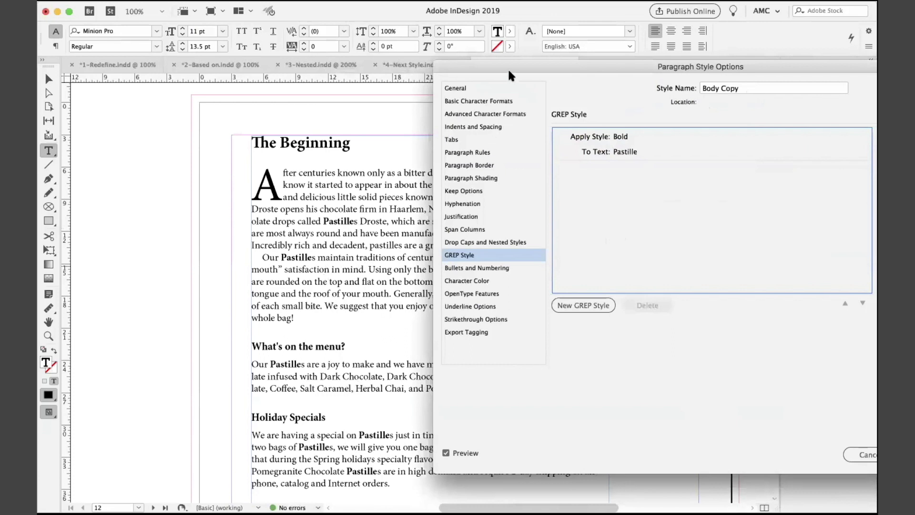
drag(507, 68, 645, 76)
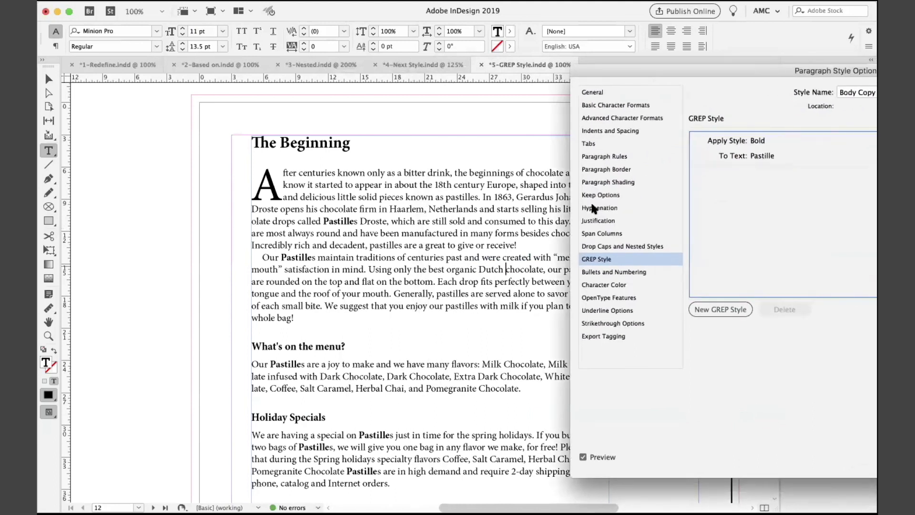
drag(696, 66, 600, 70)
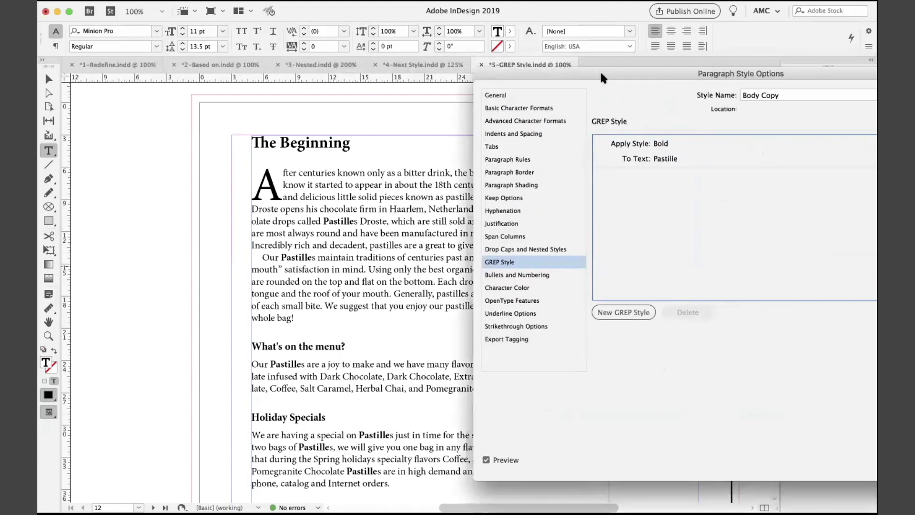
Extend the GREP expression with the plural alternative so it reads "Pastille|Pastilles"
click(666, 160)
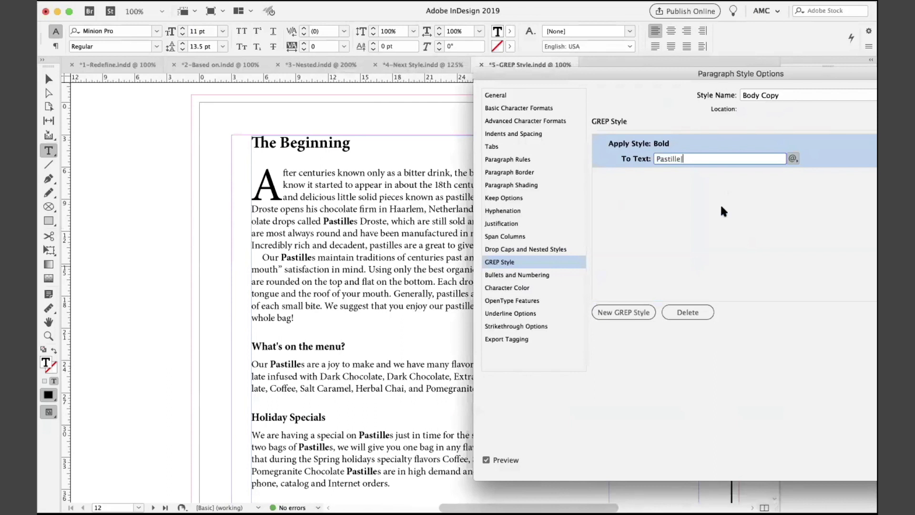
text(Pastilles)
click(686, 238)
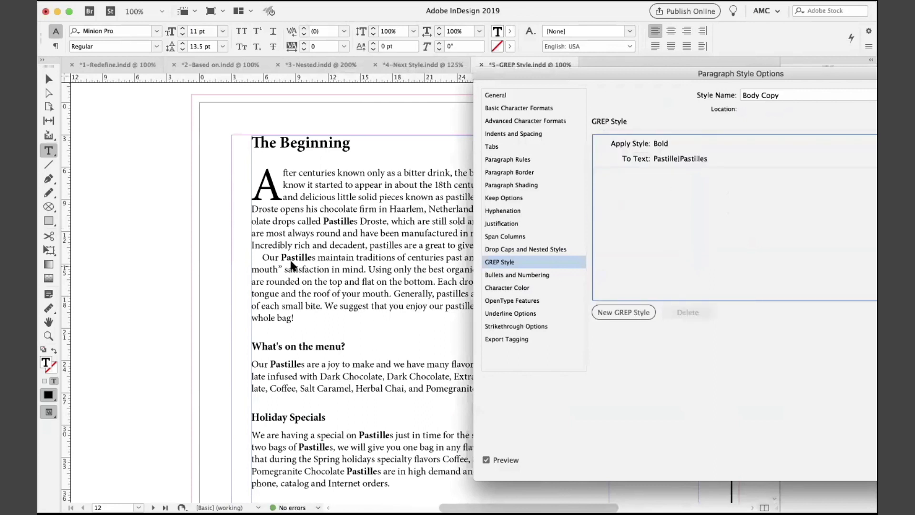
Reorder the GREP alternatives so the plural comes first, as "Pastilles|Pastille"
click(705, 159)
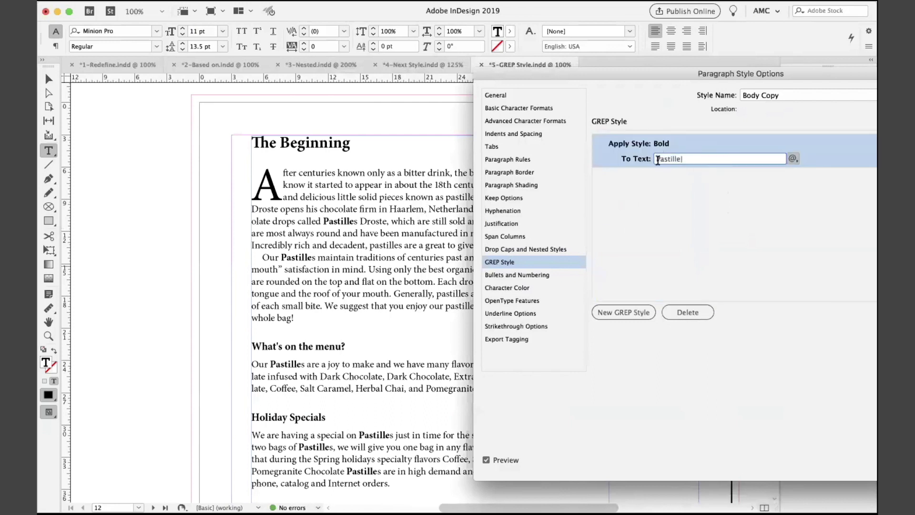
key(super+v)
click(685, 162)
text(|)
key(End)
click(707, 217)
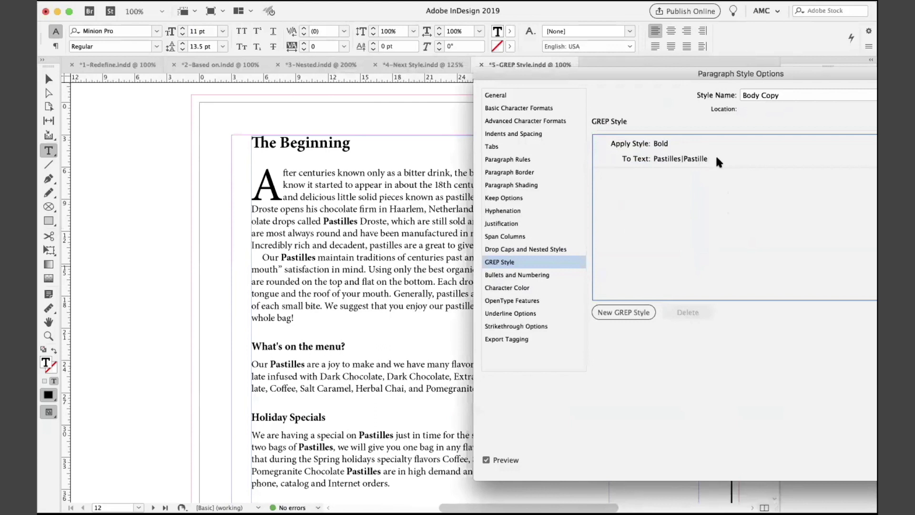
Add the lowercase alternative to the GREP expression so it reads "Pastilles|pastilles|Pastille"
click(682, 159)
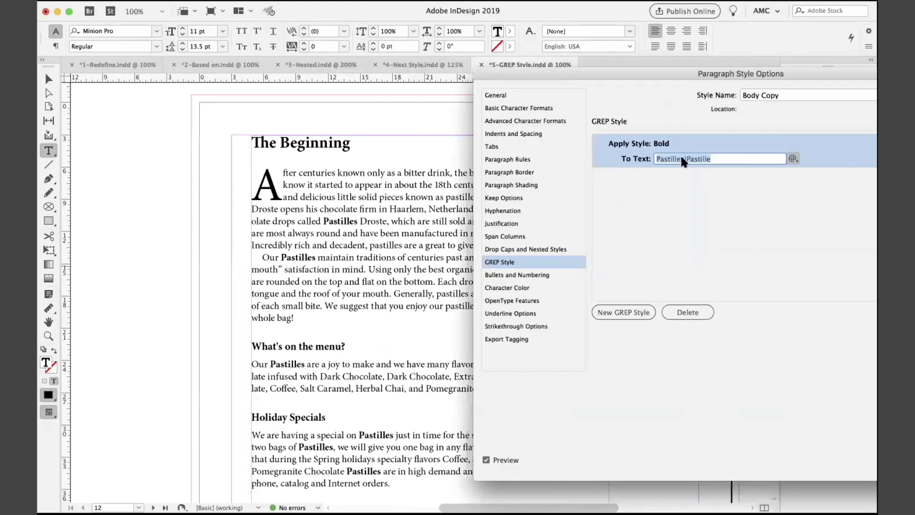
click(686, 159)
text(pastilles|)
click(696, 217)
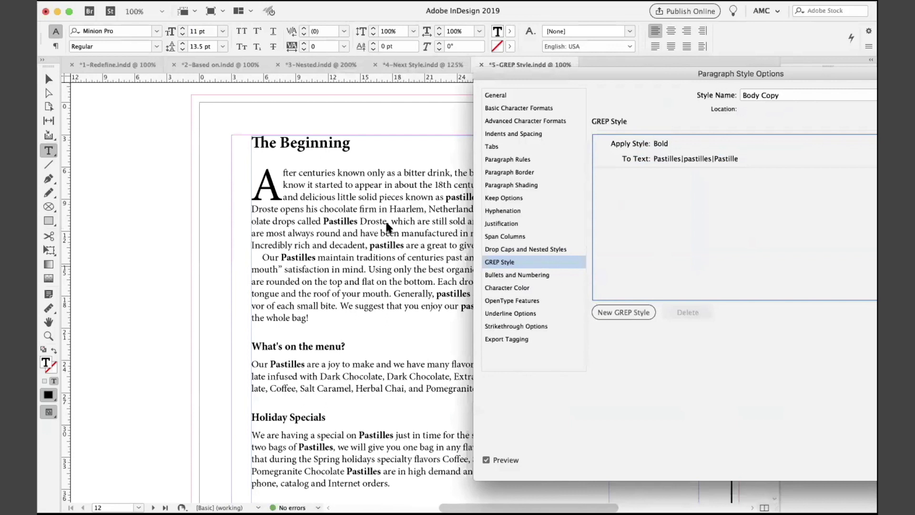
Insert "Pastilles Drost|" at the start of the GREP expression and save the changes to the Body Copy style
click(657, 159)
click(656, 159)
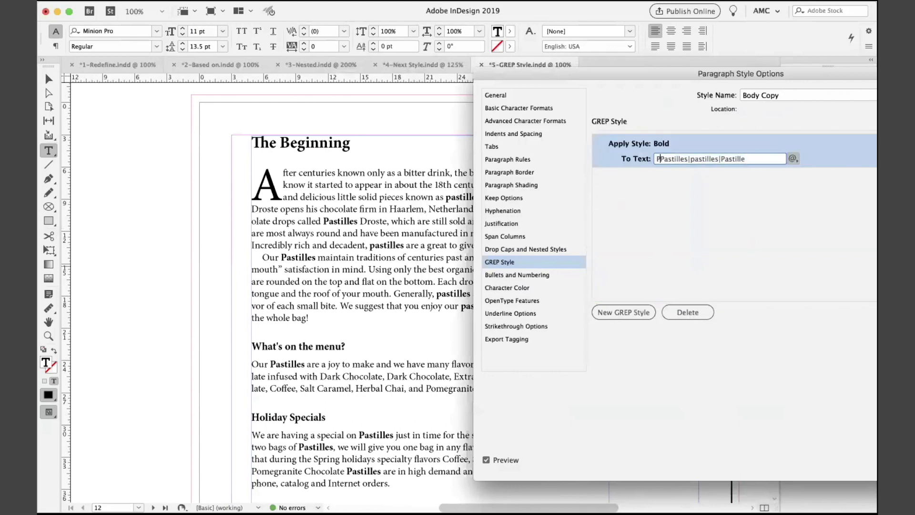
text(Pastilles Drost)
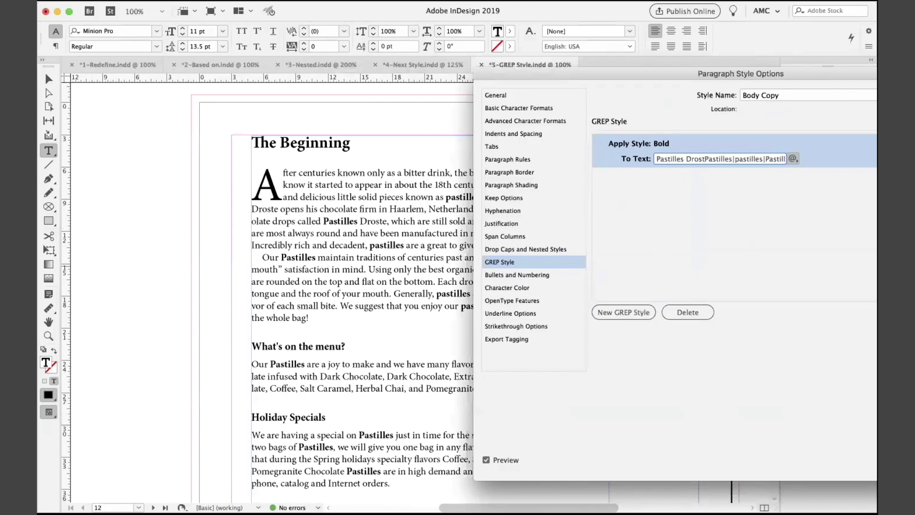
text(|)
click(670, 192)
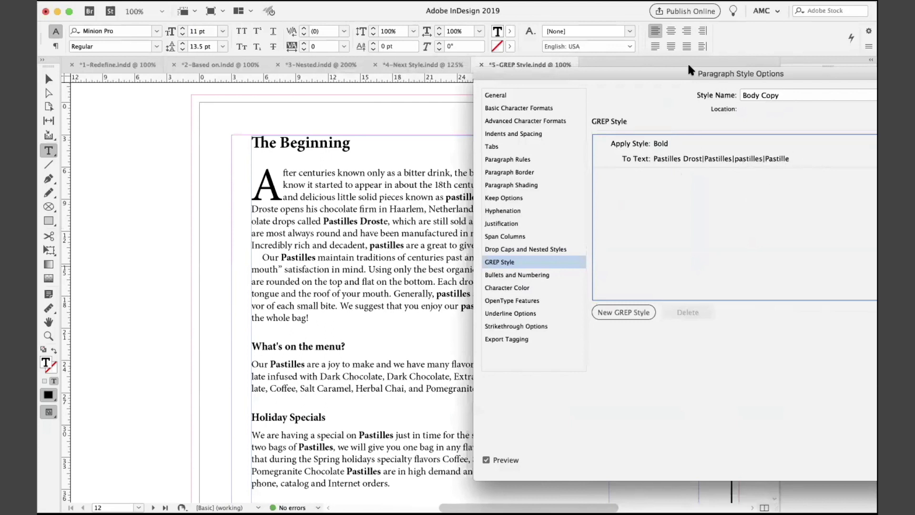
drag(686, 71, 604, 57)
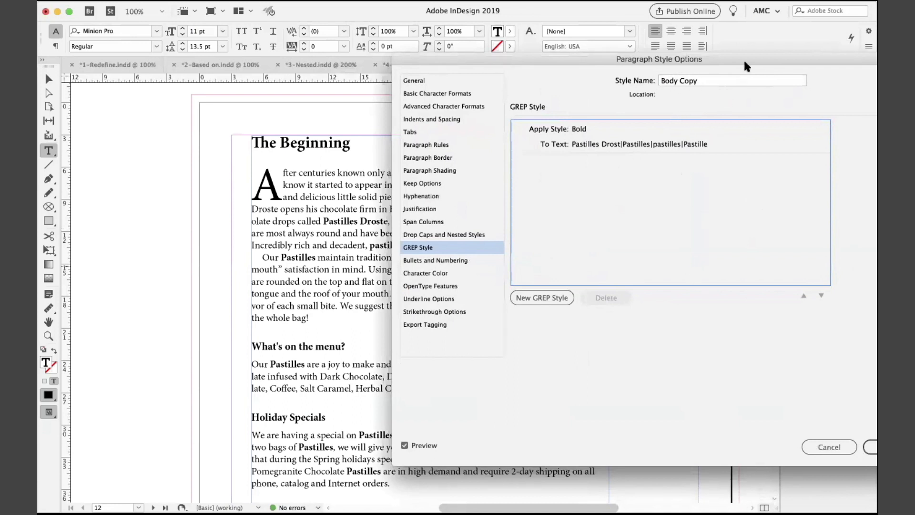
drag(756, 52, 620, 59)
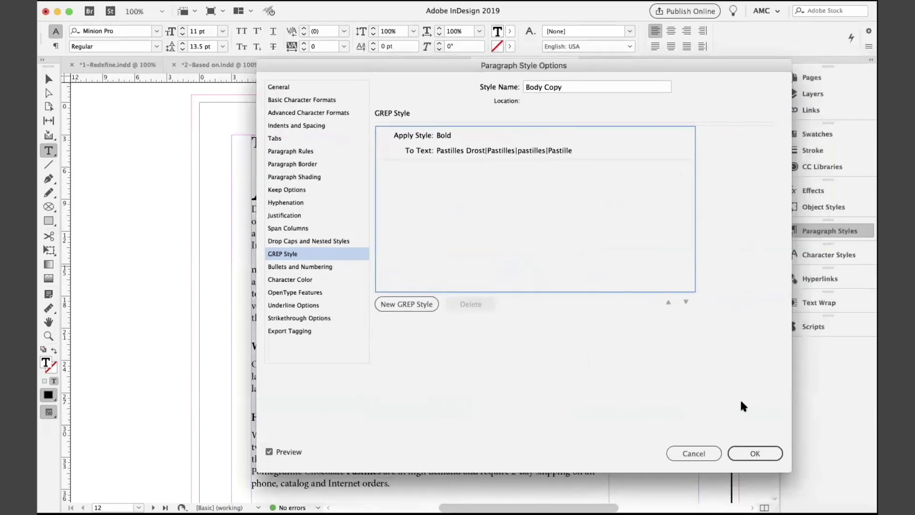
click(749, 451)
click(755, 454)
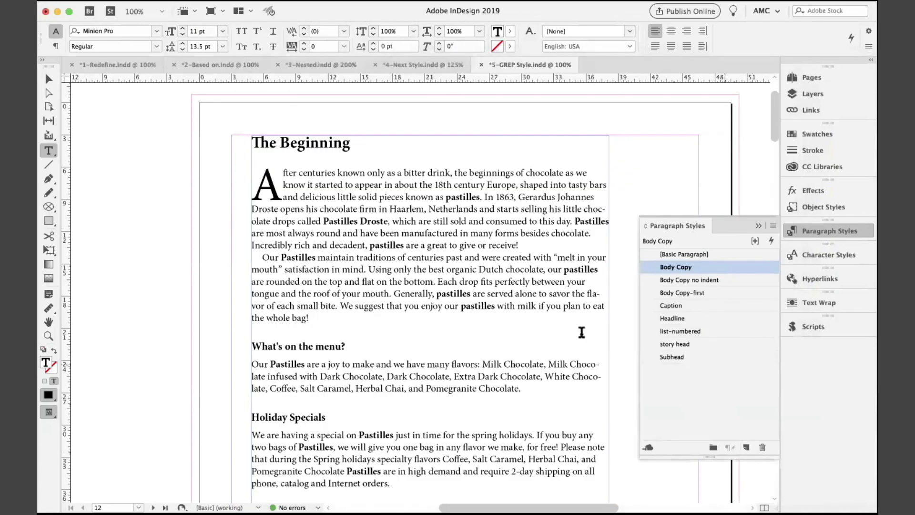
click(420, 257)
click(125, 66)
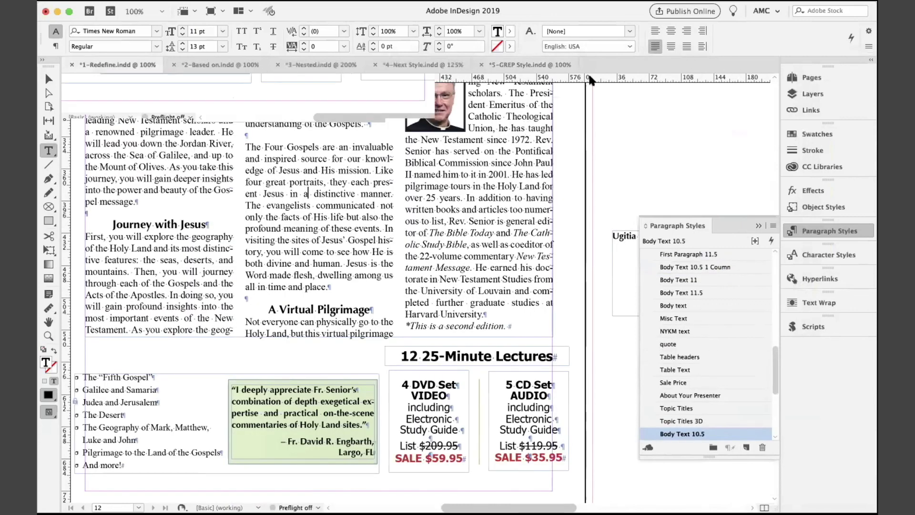
click(284, 193)
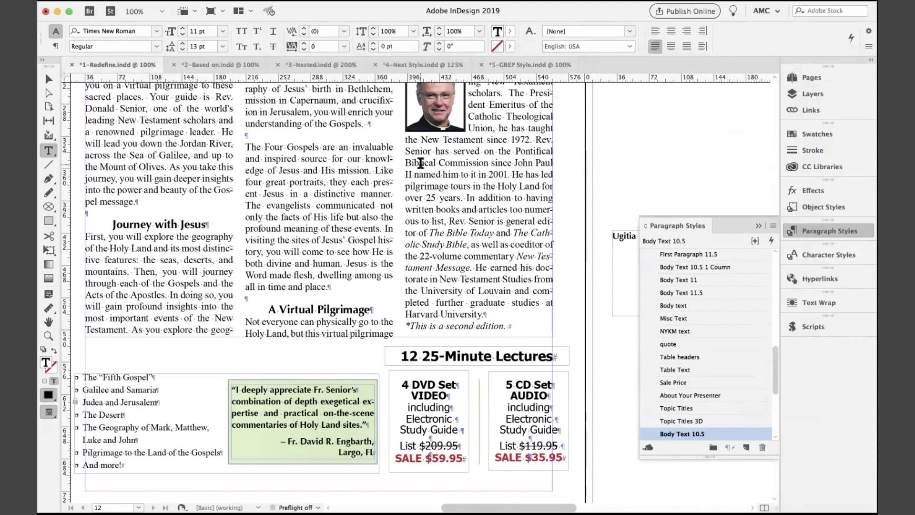
Switch to 2-Based on.indd and select the first "Dark Chocolate" in the paragraph under "What's on the menu?"
click(229, 62)
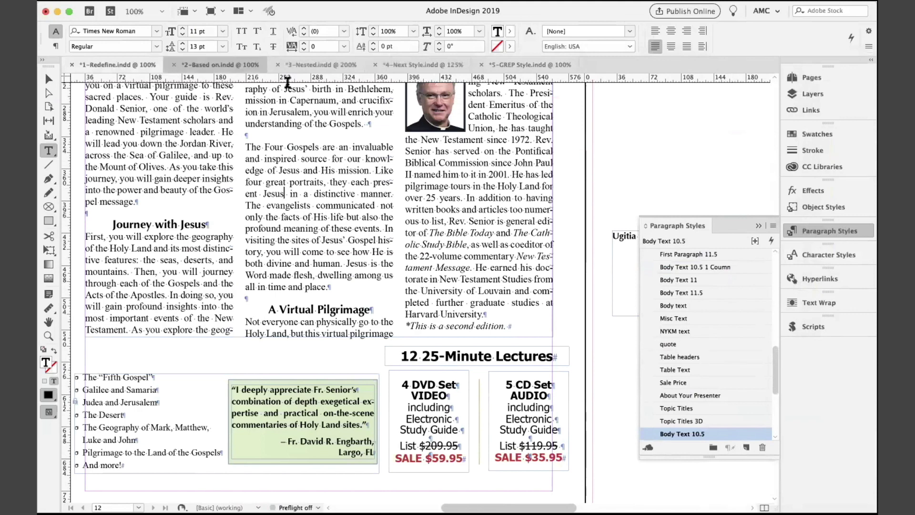
click(371, 314)
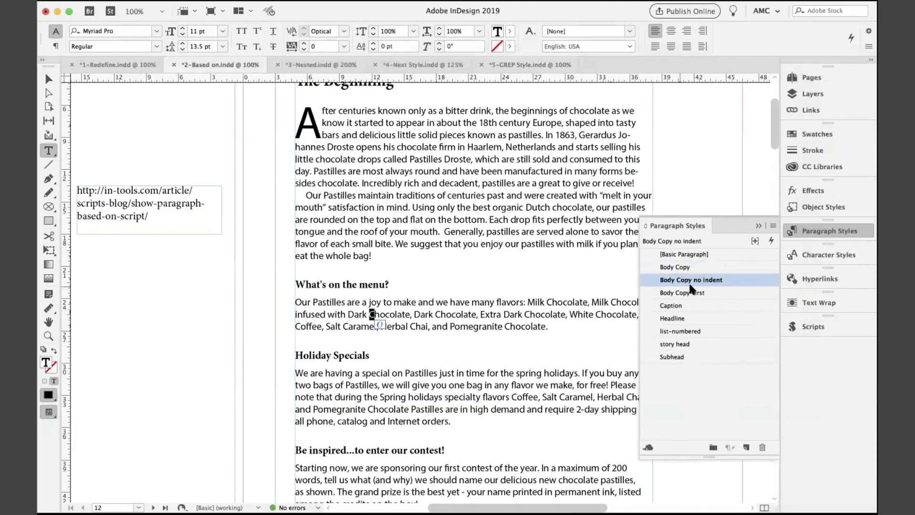
double_click(405, 302)
drag(347, 315, 409, 318)
Create a character style named Bold with only its Font Style set to Bold
click(836, 254)
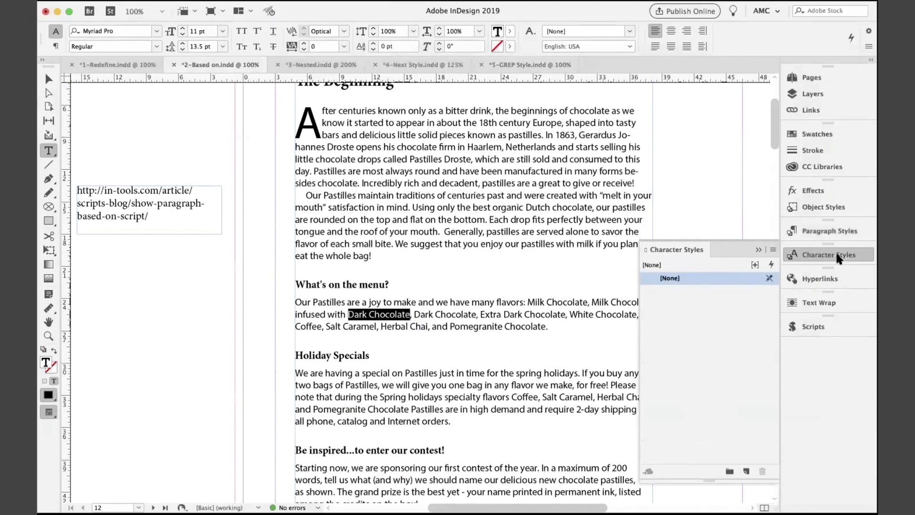
alt+click(745, 472)
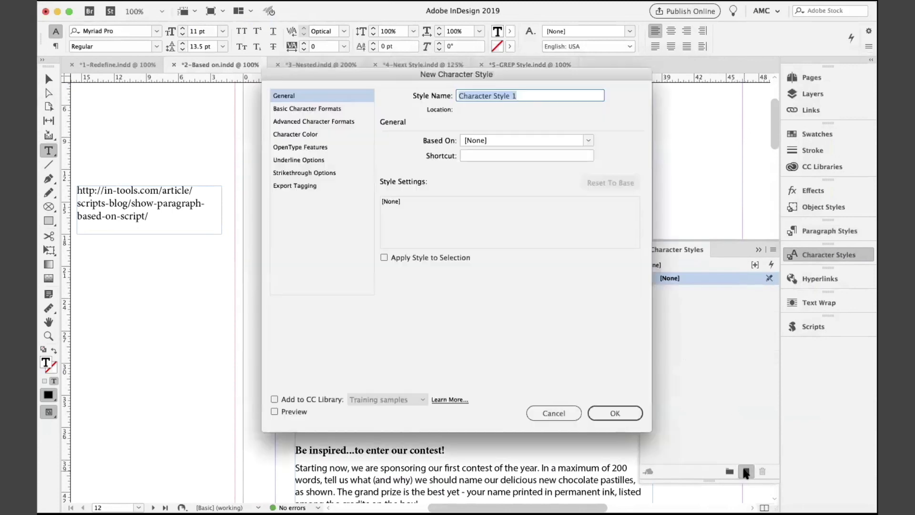
click(617, 36)
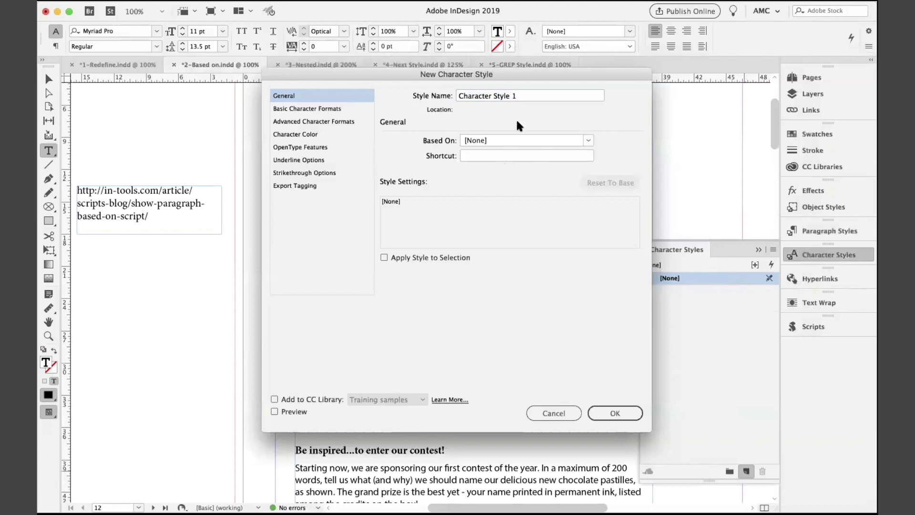
triple_click(516, 93)
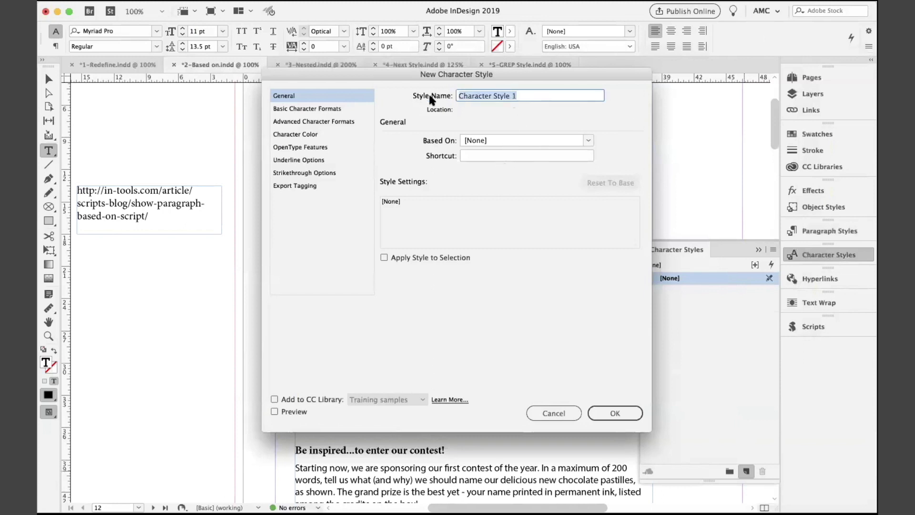
text(Bold)
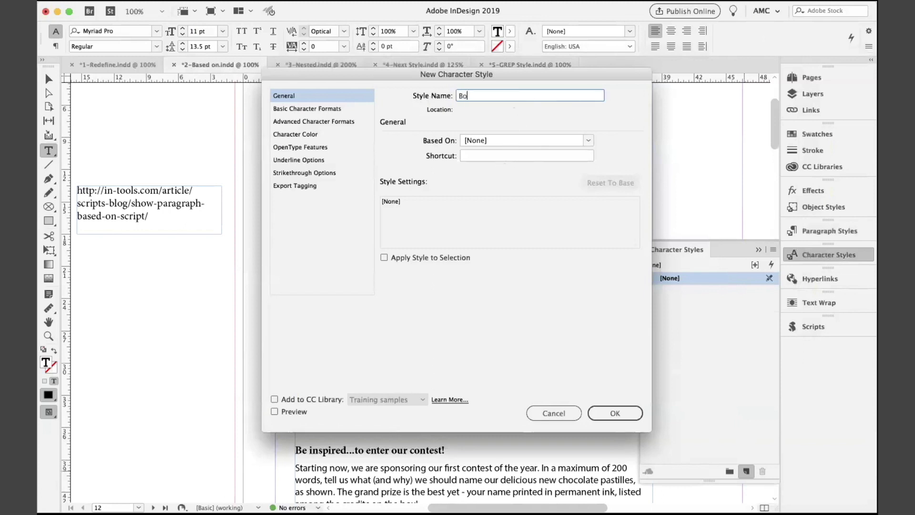
click(301, 108)
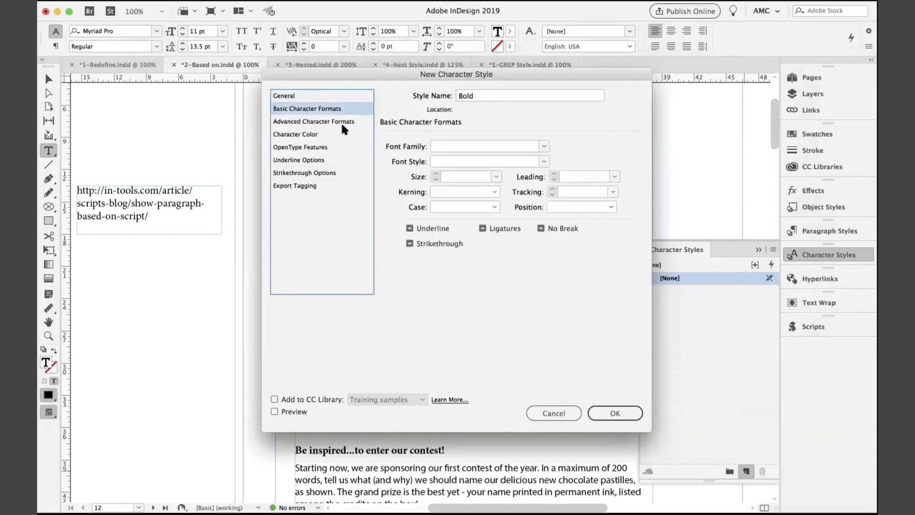
click(463, 159)
text(Bold)
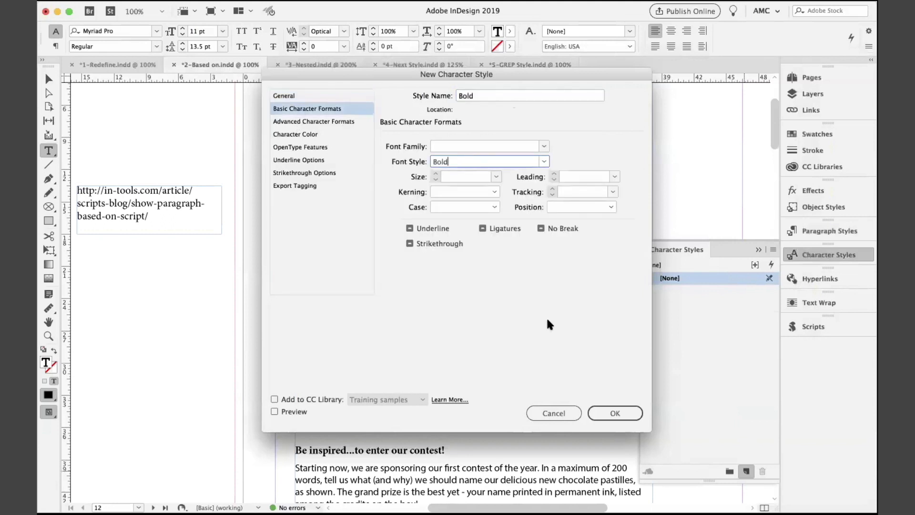
click(604, 414)
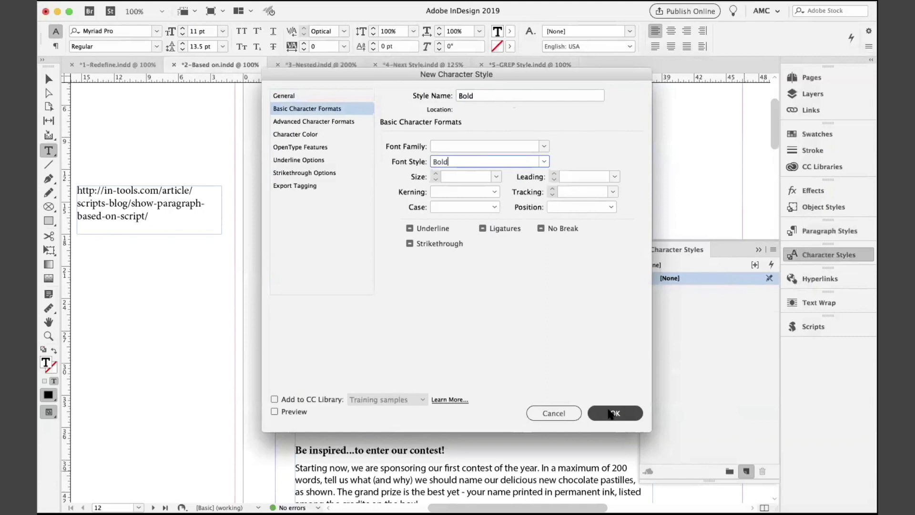
click(606, 414)
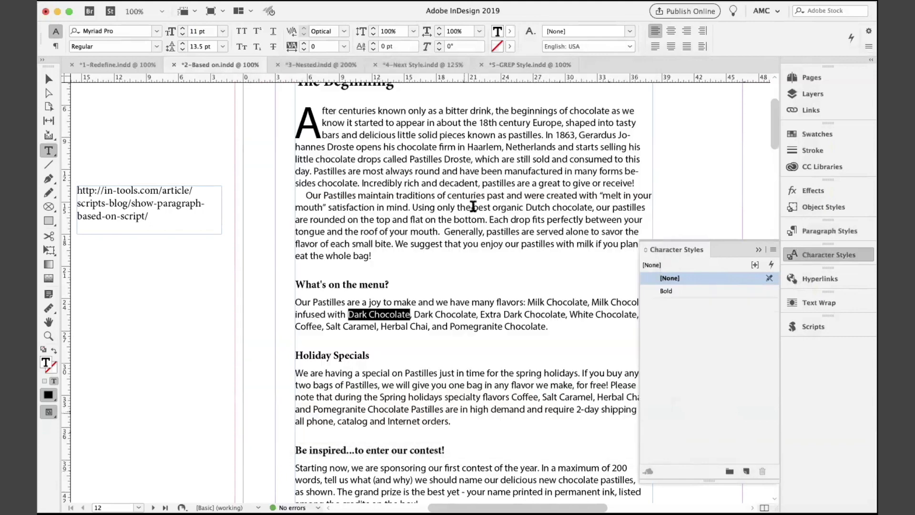
Apply the Bold character style to the selected "Dark Chocolate" and check that text's paragraph style for overrides
click(660, 292)
click(454, 338)
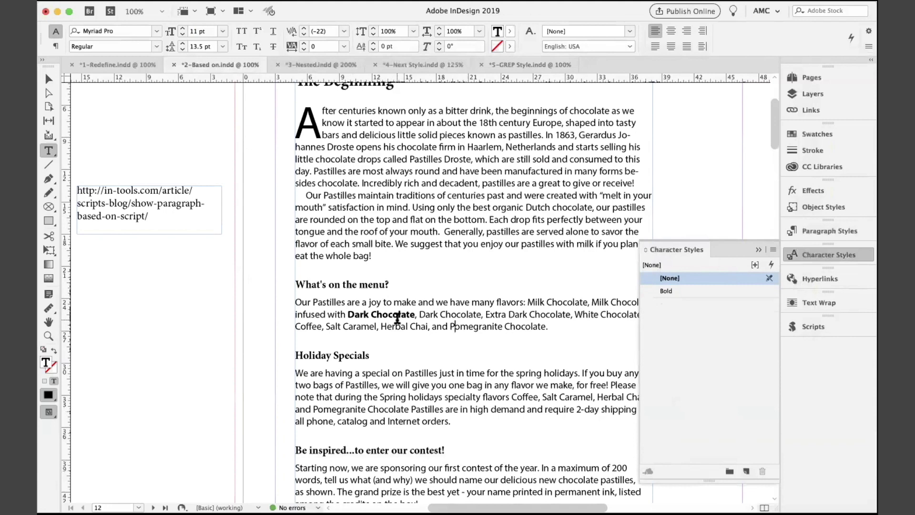
click(844, 233)
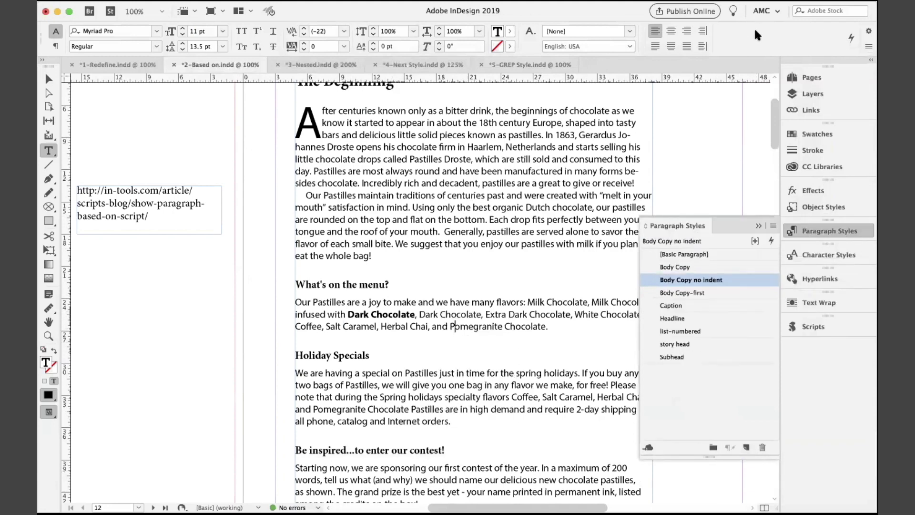
click(400, 313)
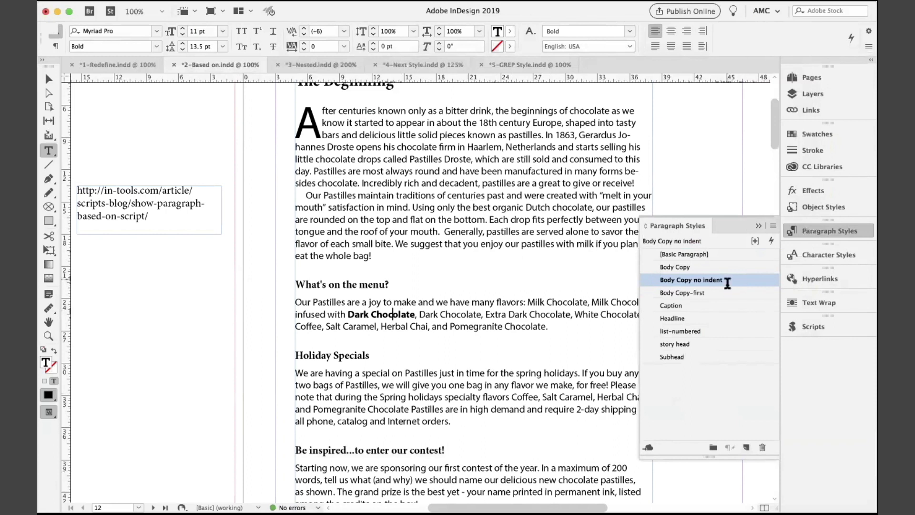
Select "Extra Dark Chocolate" in the same paragraph and make it bold with manual formatting instead of a character style
drag(486, 314, 570, 314)
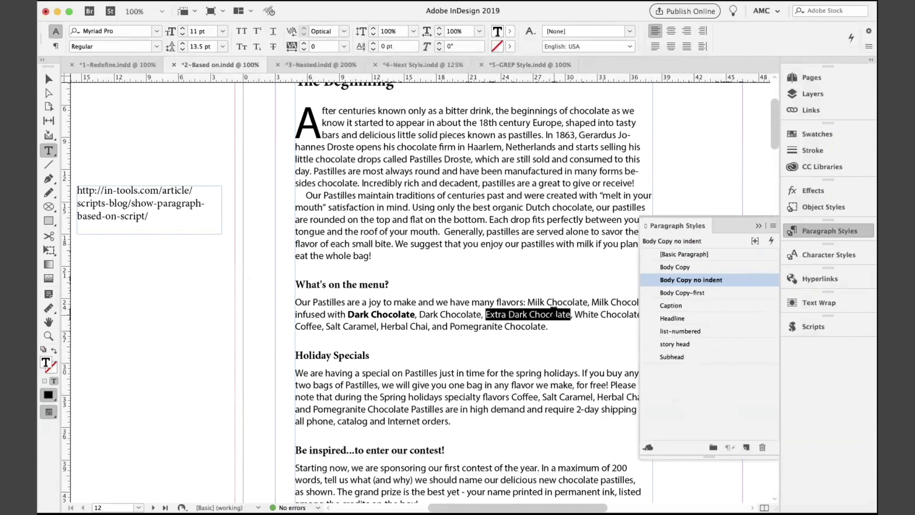
key(super+shift+b)
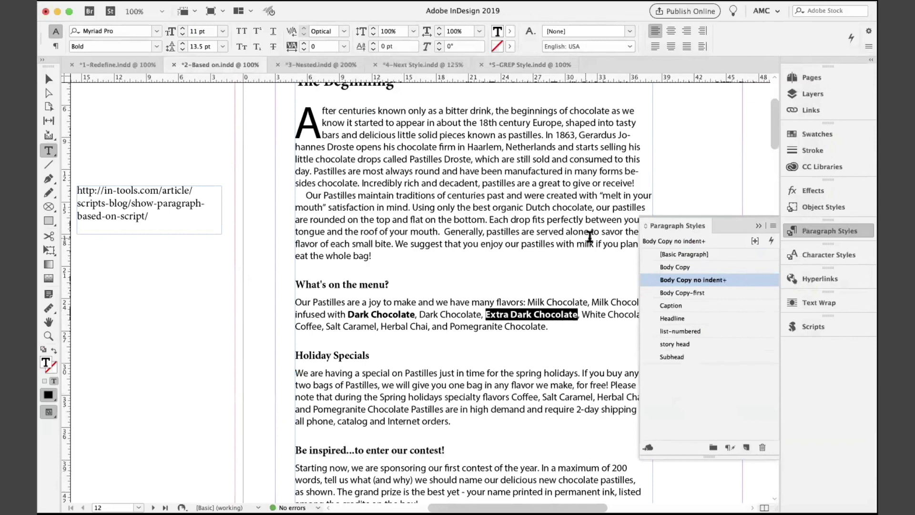
click(551, 316)
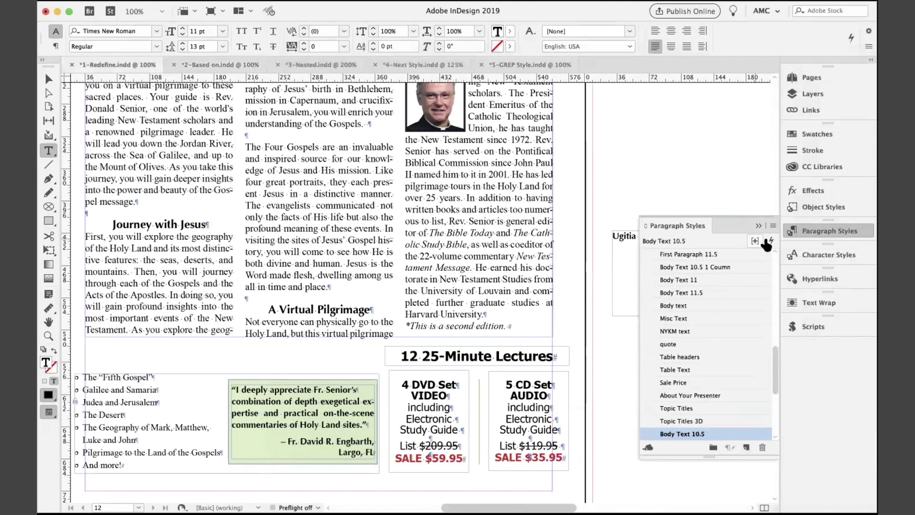
click(771, 241)
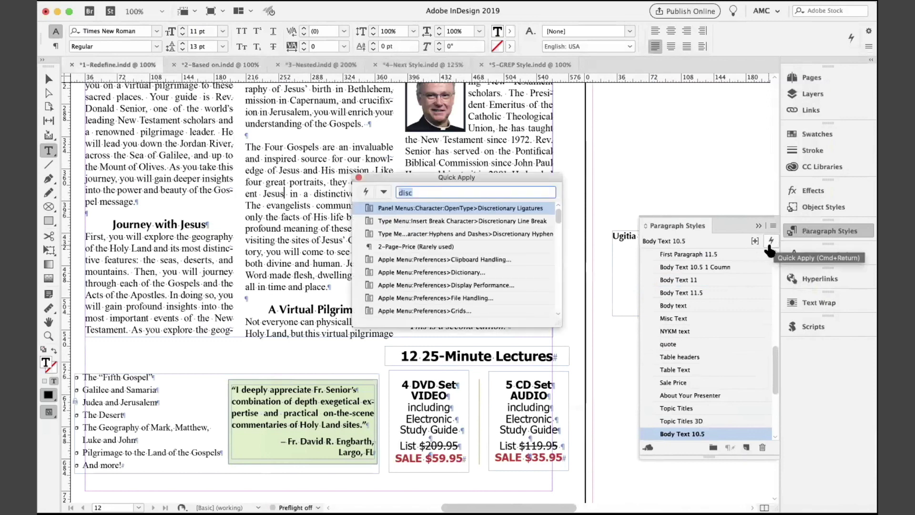
key(Escape)
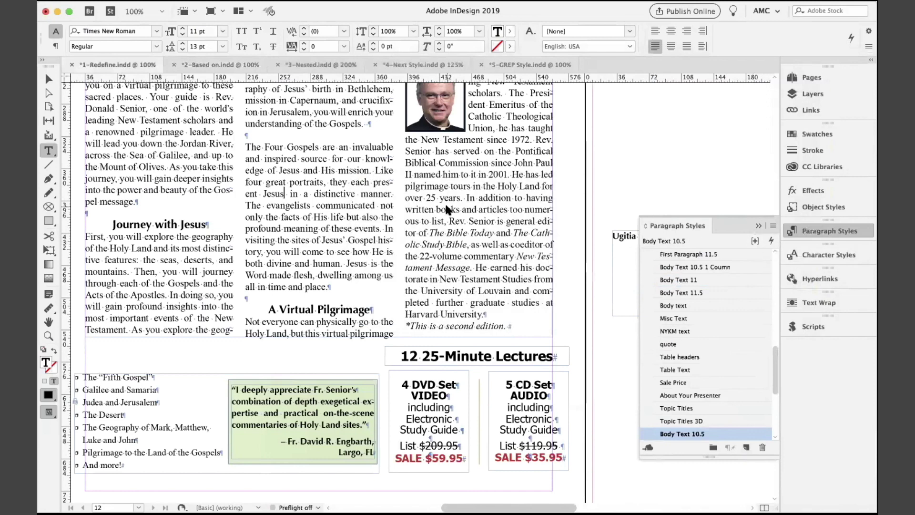
click(307, 218)
Revert 1-Redefine.indd to its last saved version and confirm
click(120, 1)
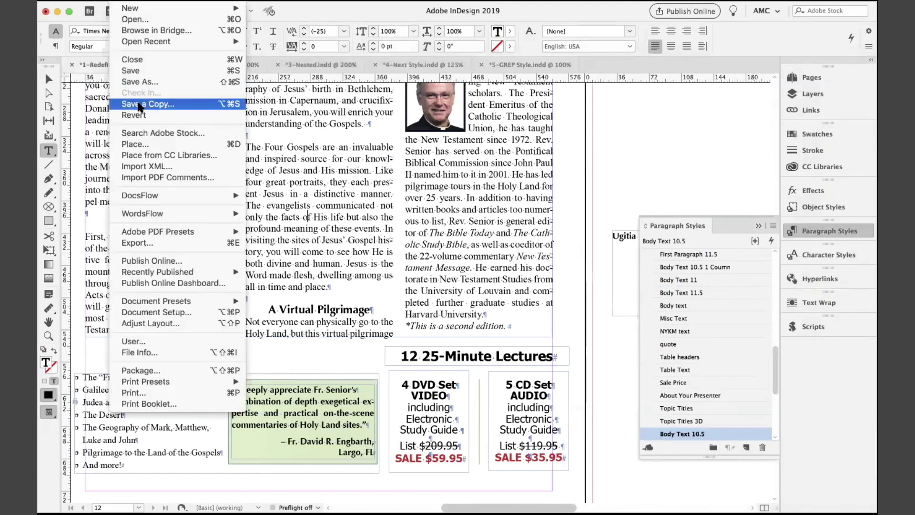
click(140, 115)
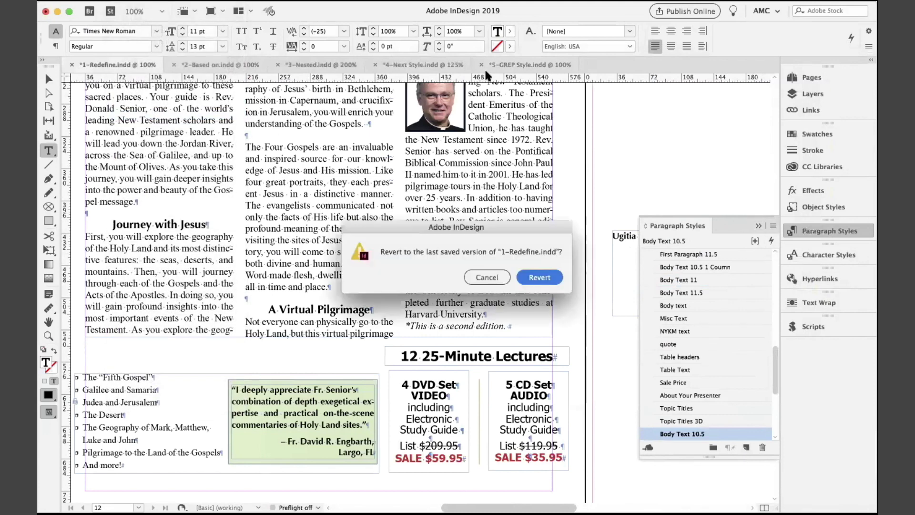
click(539, 280)
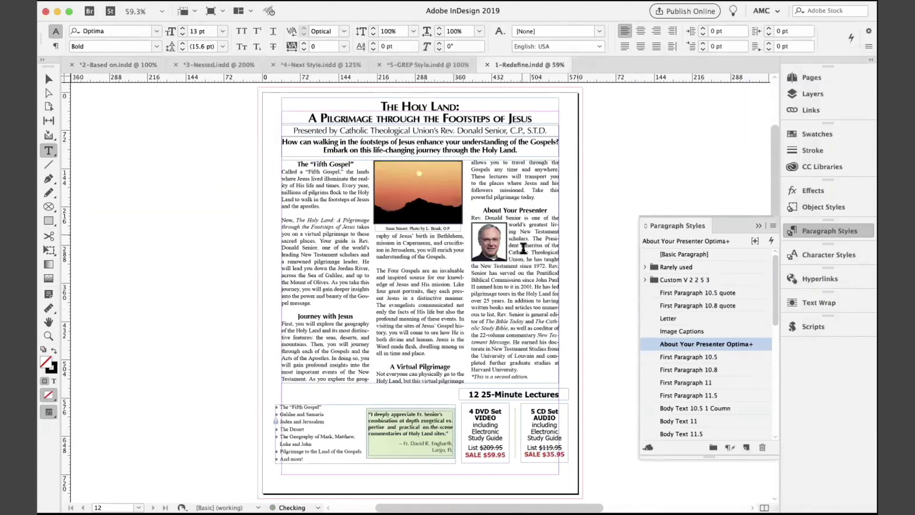
Turn on the Style Override Highlighter to inspect the page's formatting overrides, and turn it off with the main text frame selected
click(522, 305)
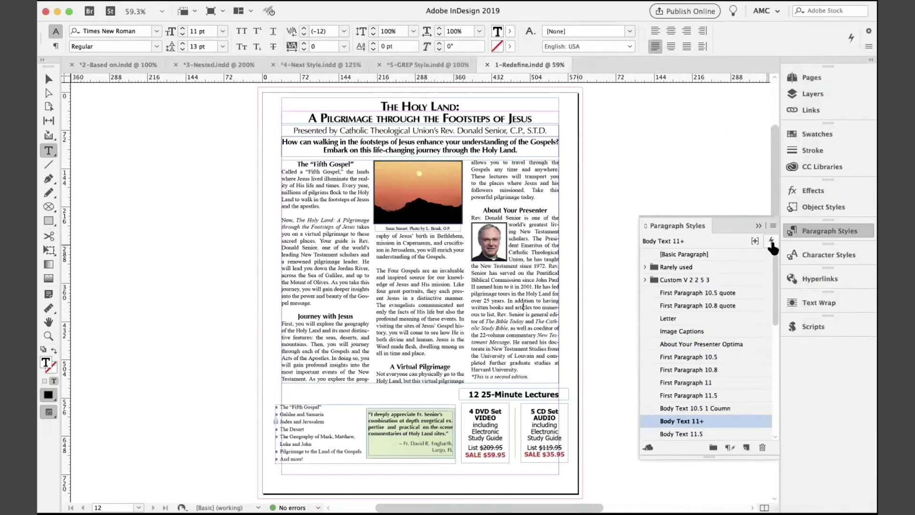
click(754, 241)
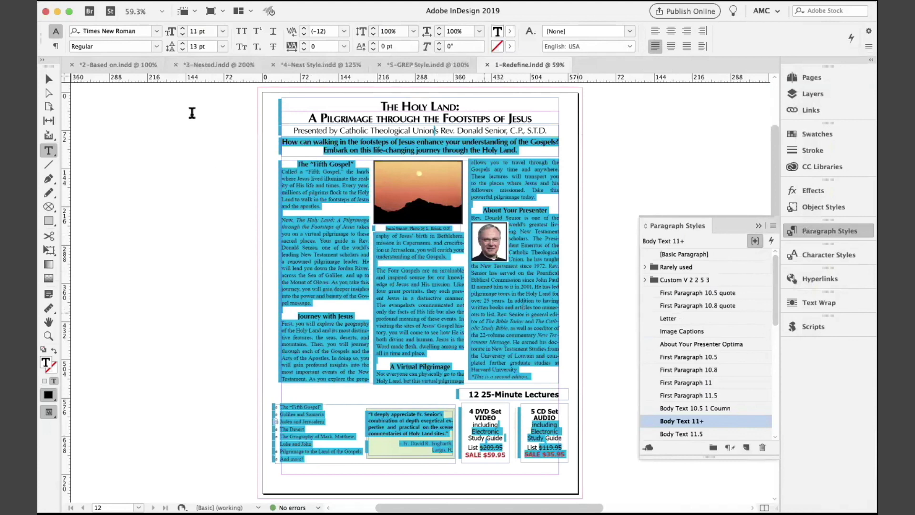
click(48, 79)
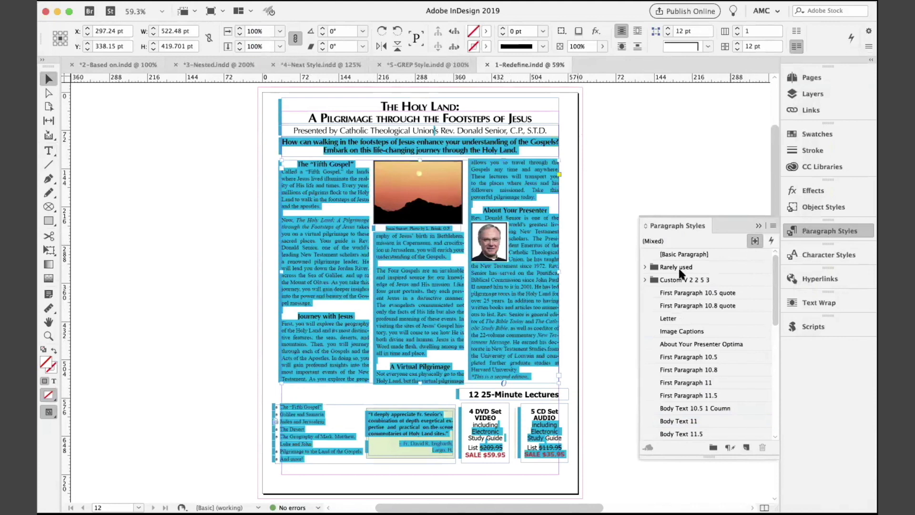
click(755, 243)
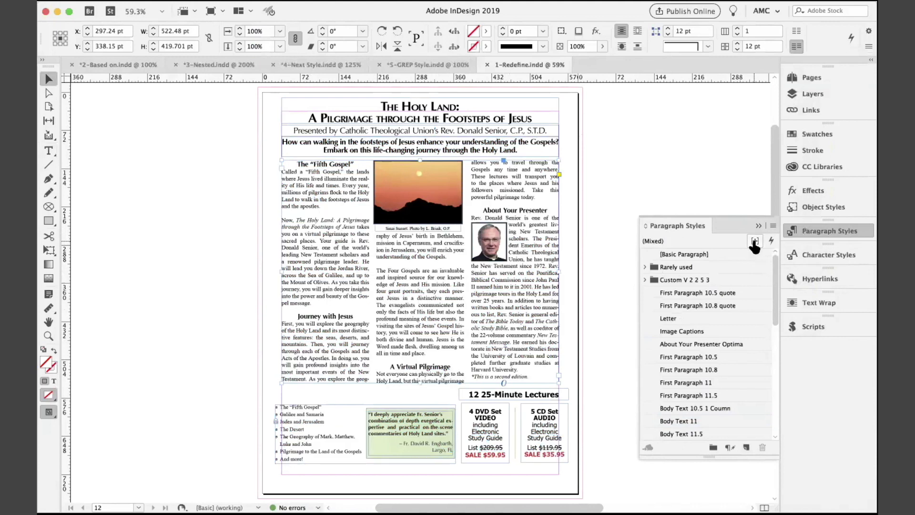